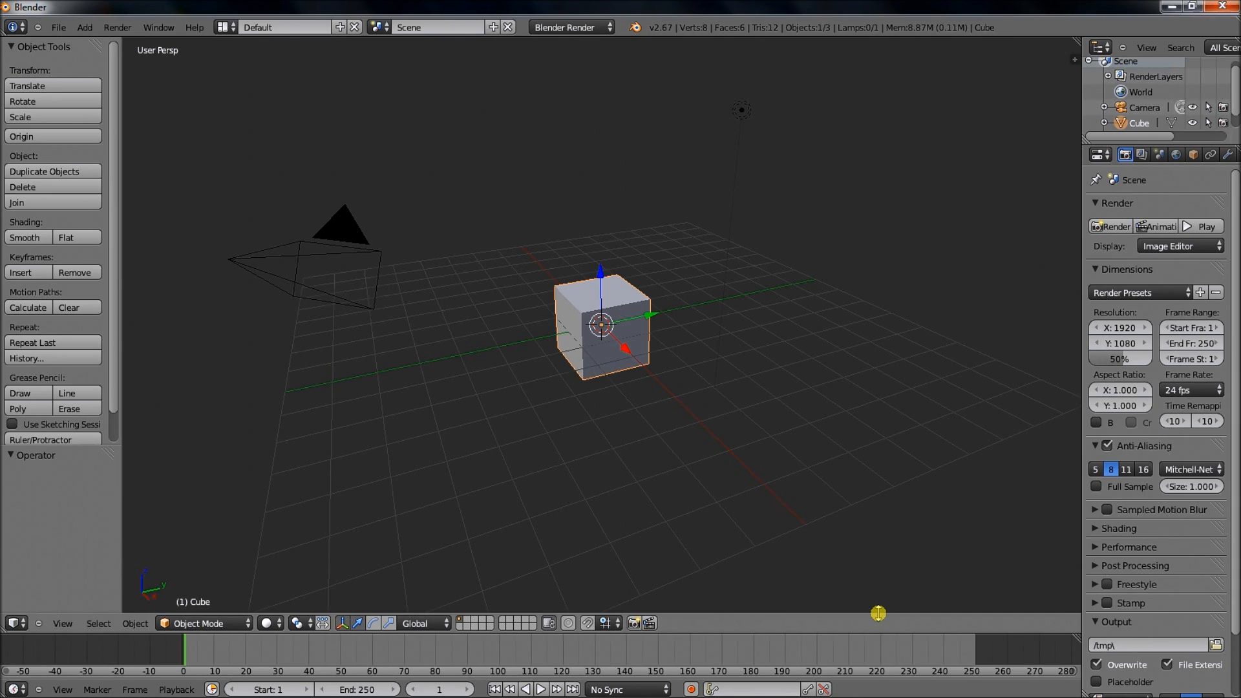
# Step: Switch the viewport to the front orthographic view and frame the cube with space around it
pyautogui.click(670, 434)
pyautogui.press('KP_1')
pyautogui.hotkey('shift', 'c')
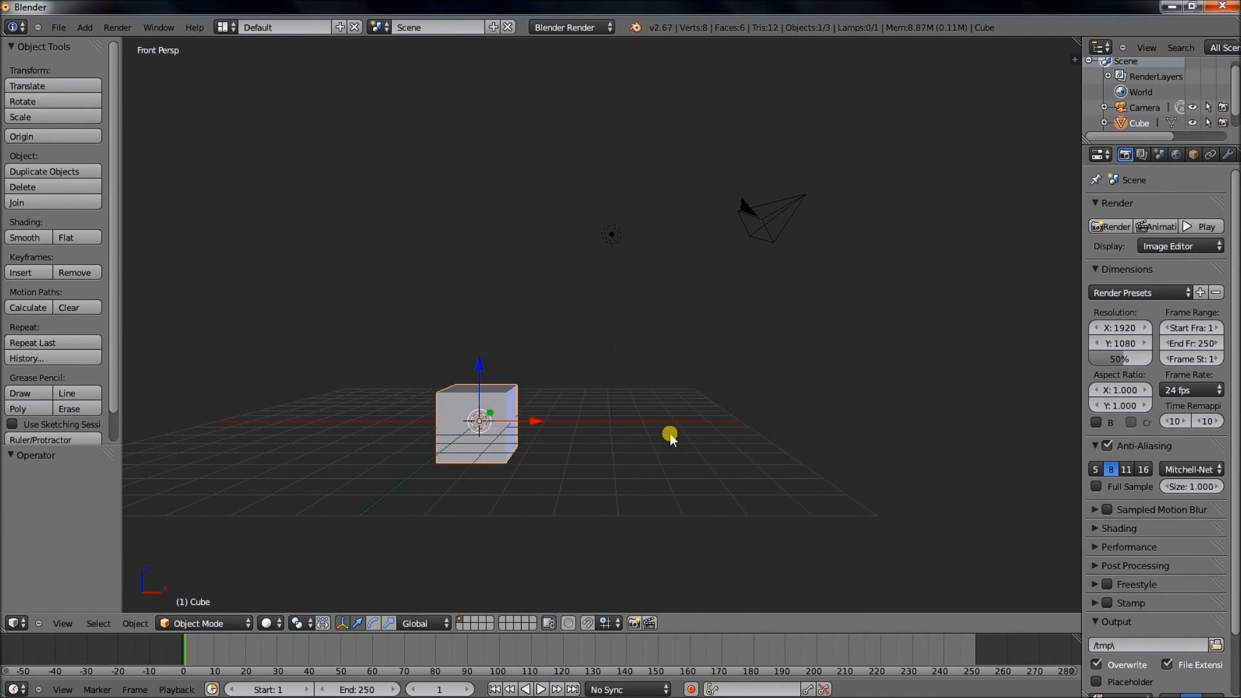
pyautogui.press('KP_5')
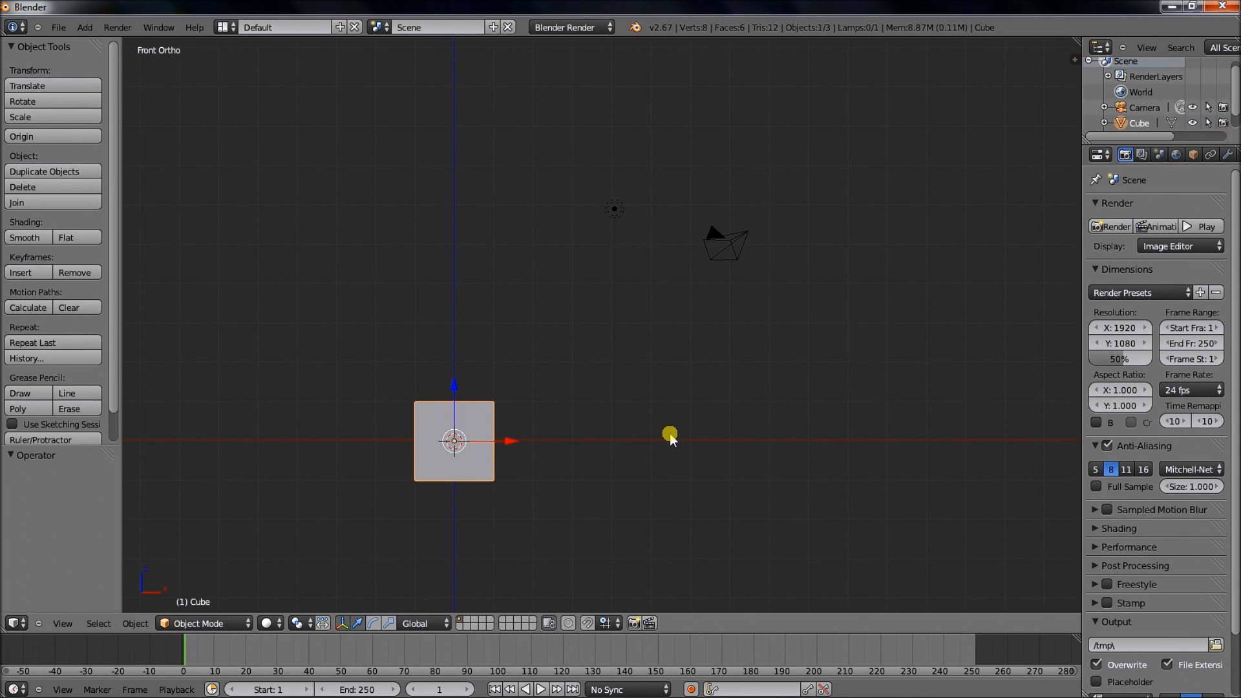
pyautogui.press('KP_Decimal')
pyautogui.scroll(-6, 670, 433)
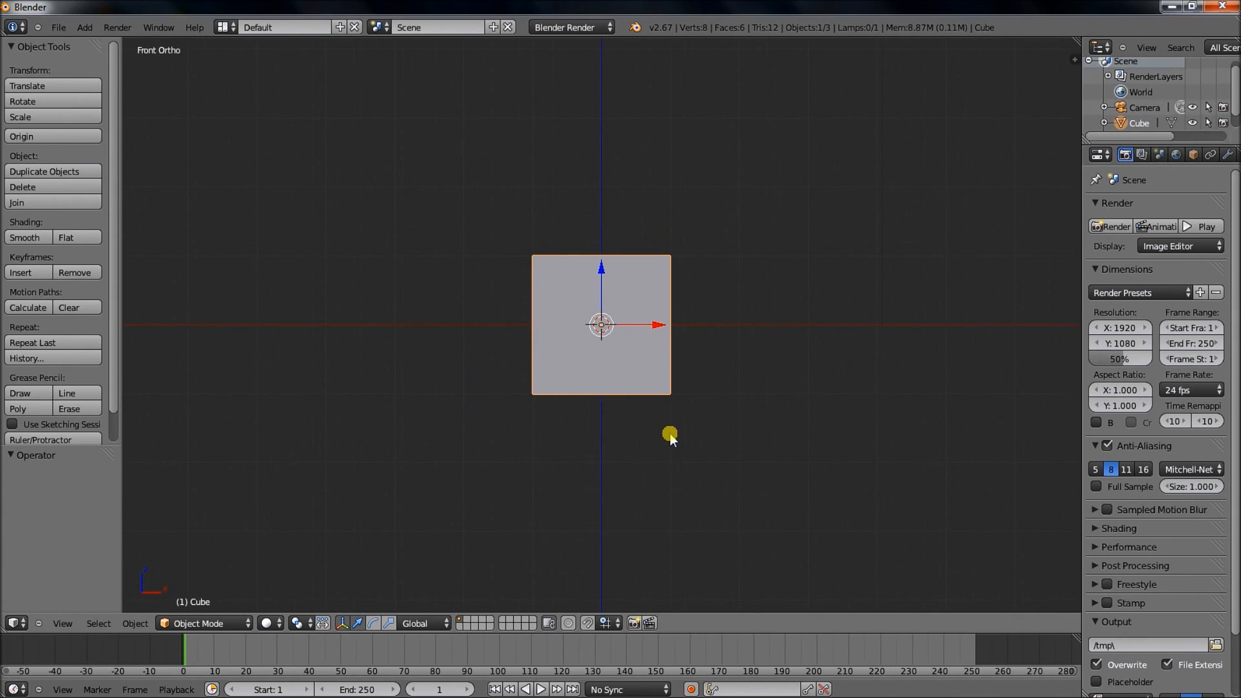
pyautogui.scroll(-2, 669, 433)
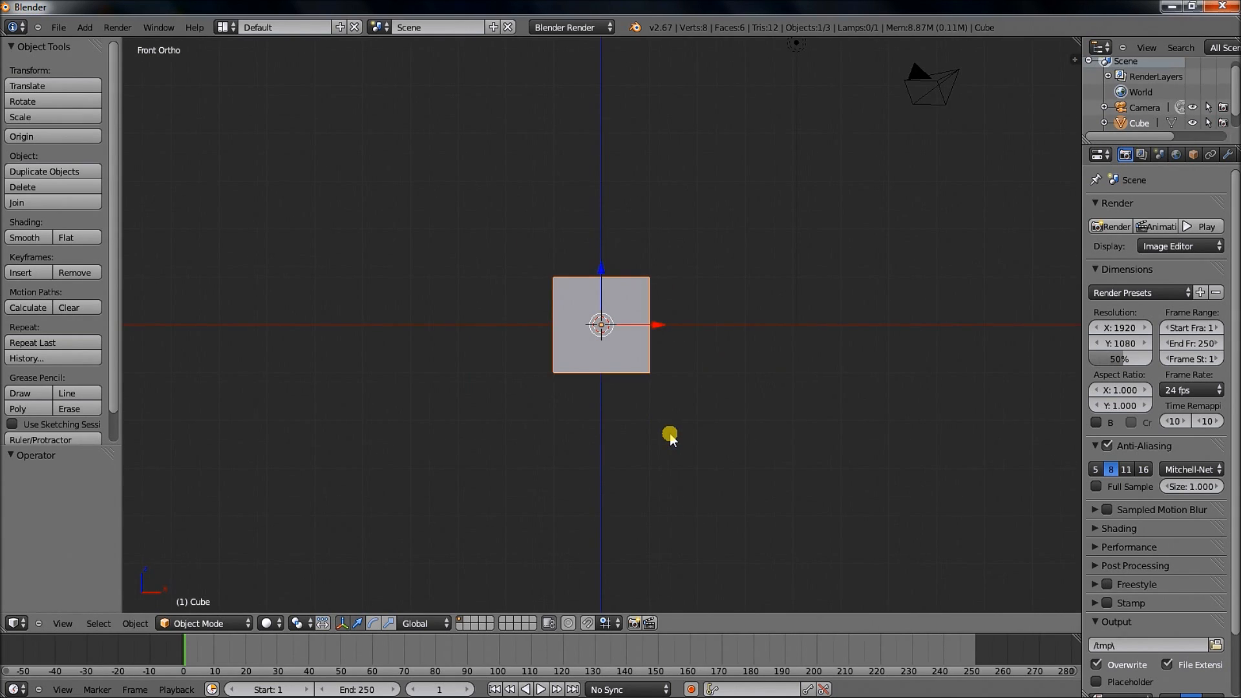
pyautogui.press('w')
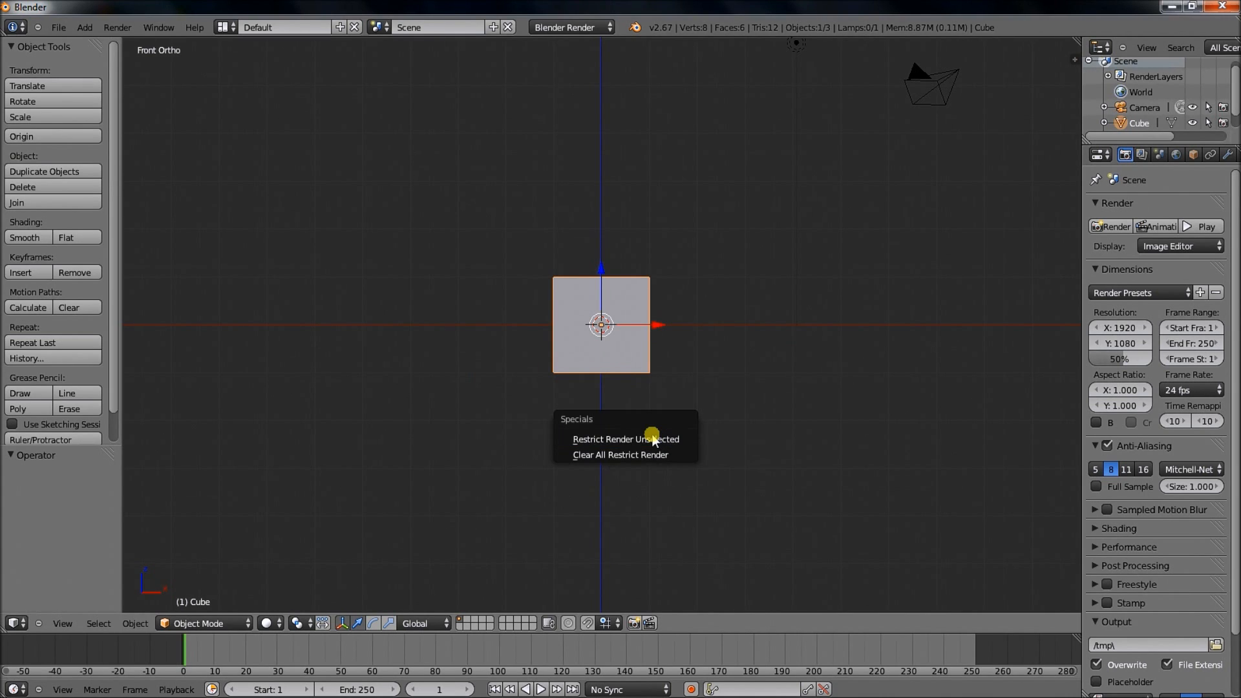
pyautogui.click(653, 435)
pyautogui.hotkey('shift', 'c')
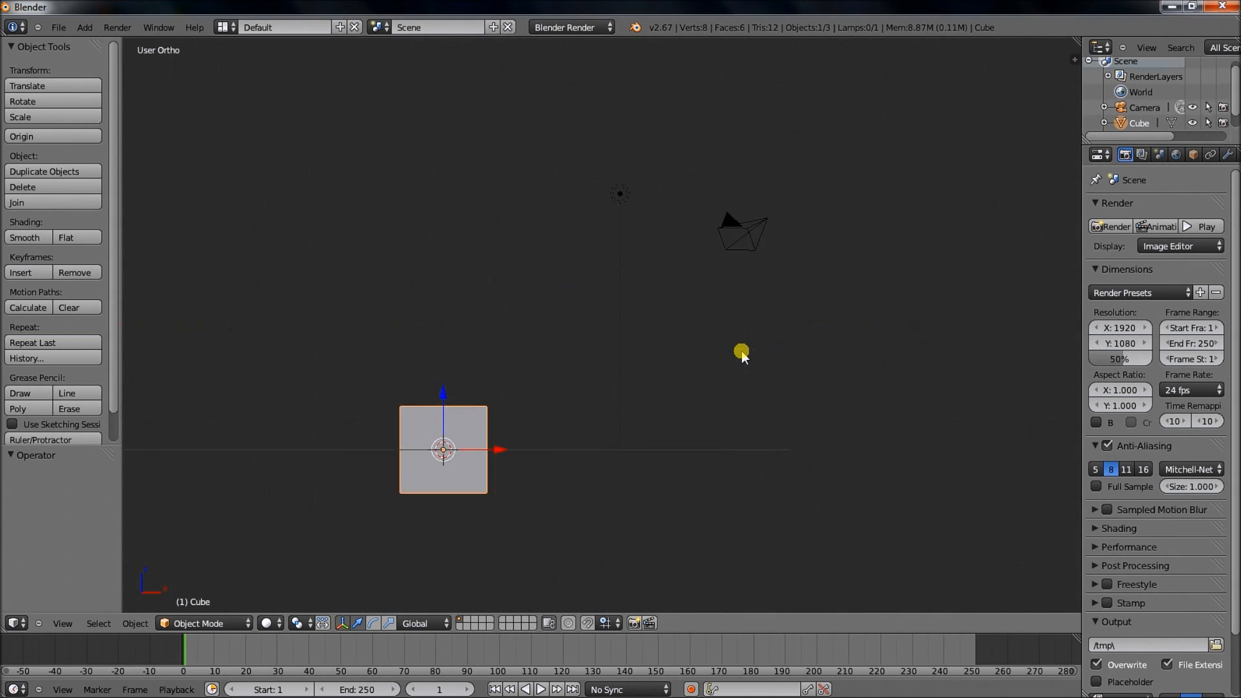
pyautogui.press('KP_Decimal')
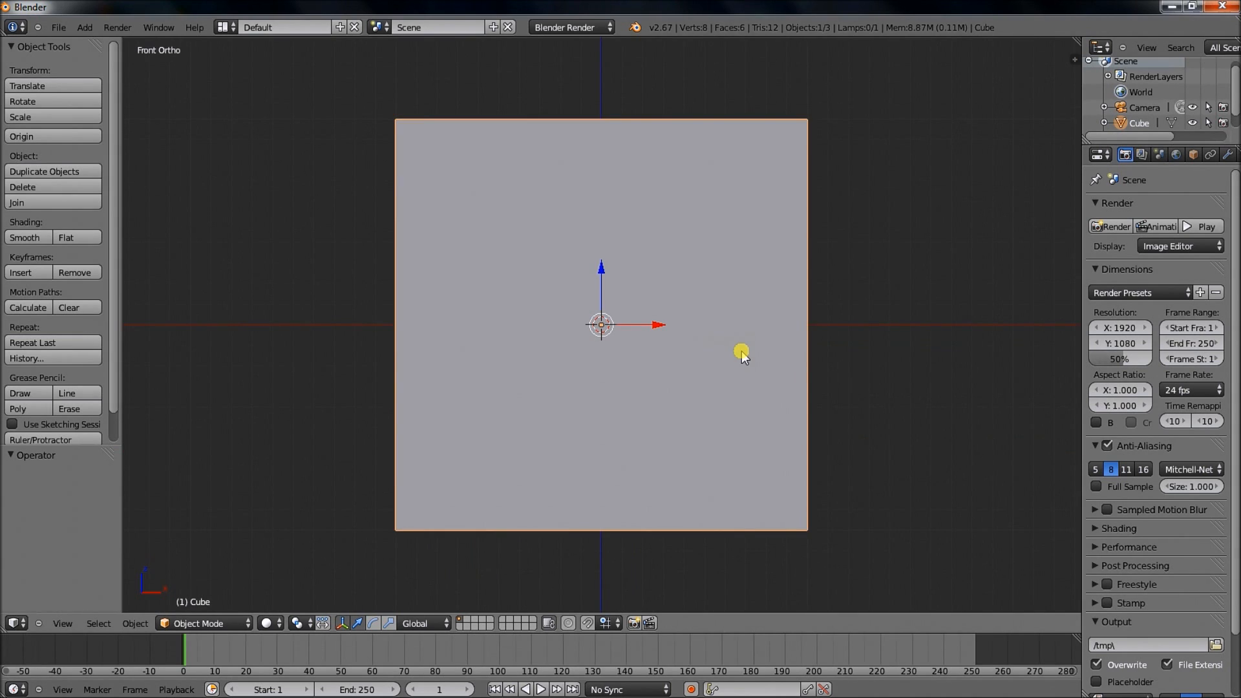
# Step: Enter Edit Mode on the cube and merge all its vertices into a single one at the center
pyautogui.press('Tab')
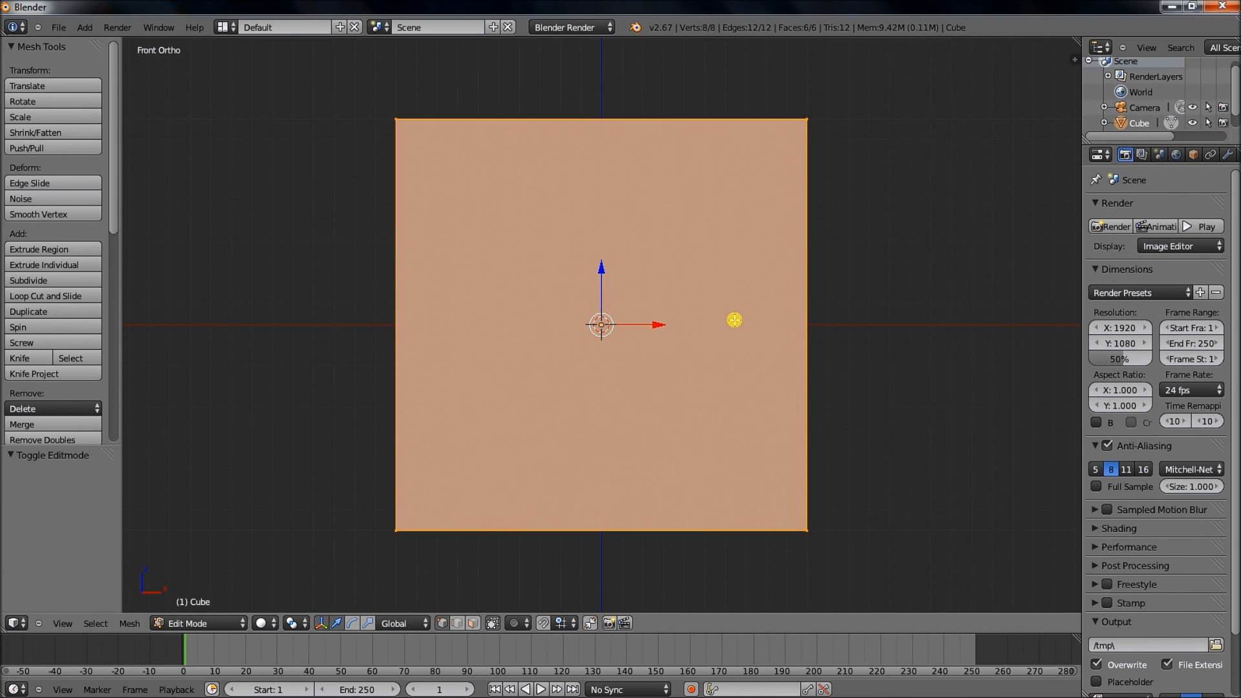
pyautogui.scroll(-8, 735, 320)
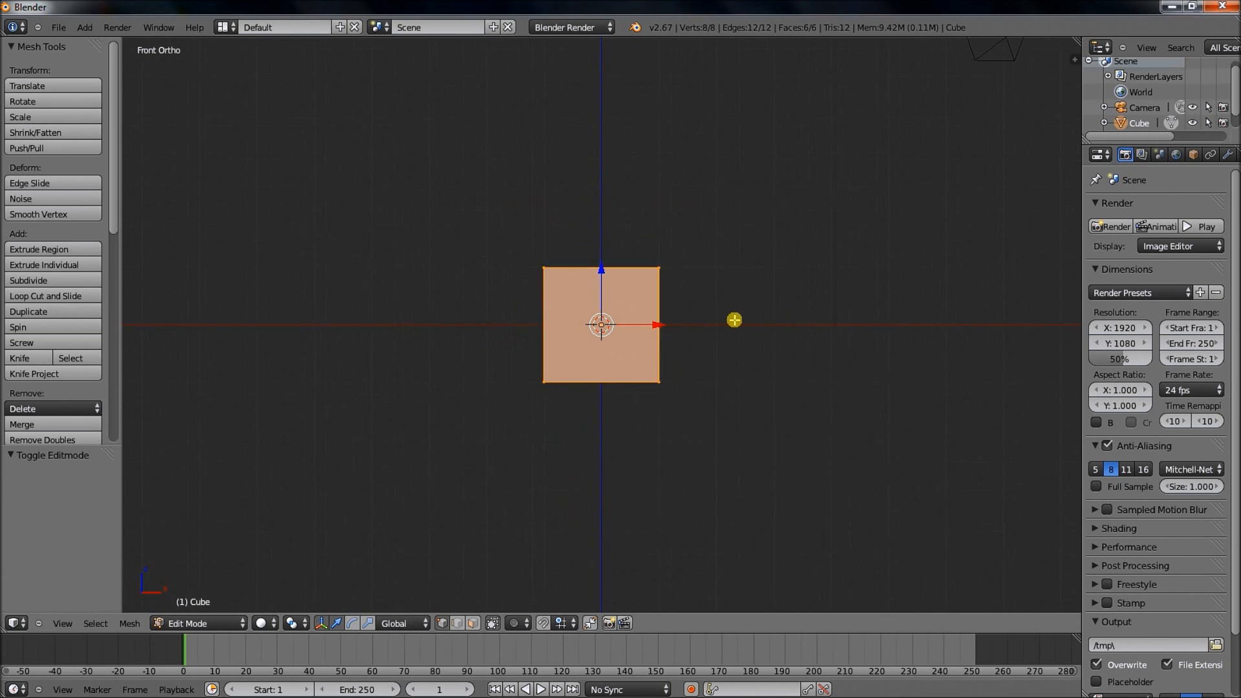
pyautogui.press('w')
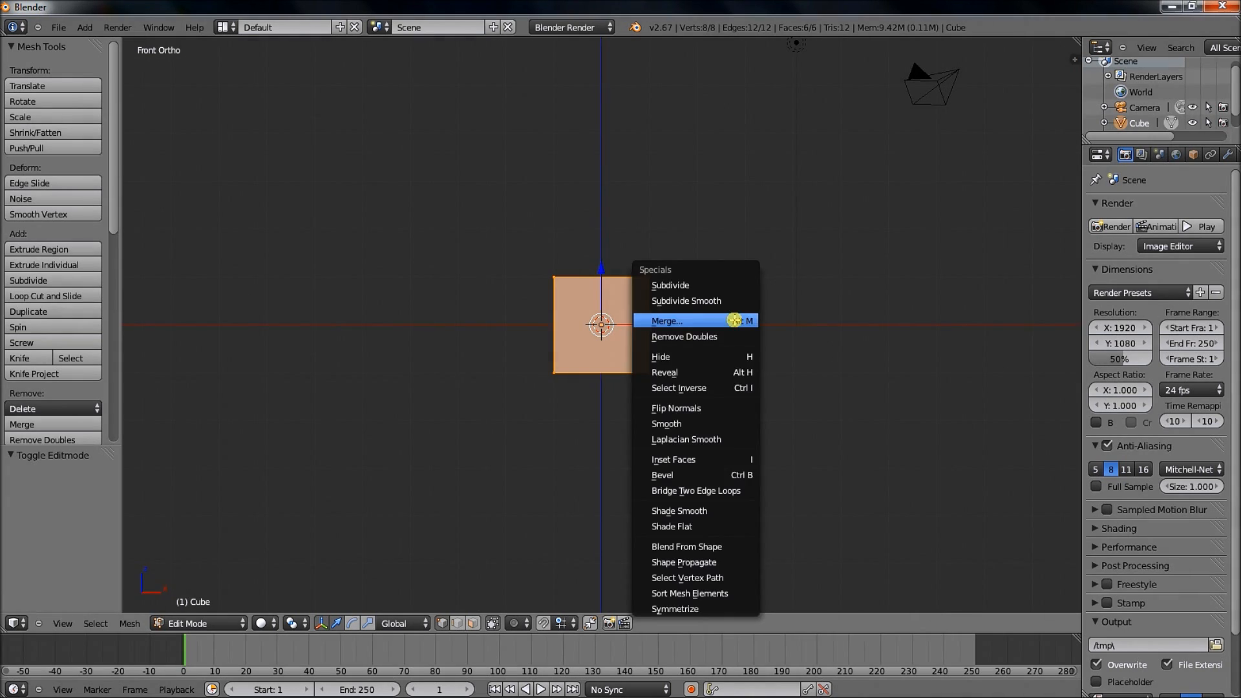
pyautogui.press('Escape')
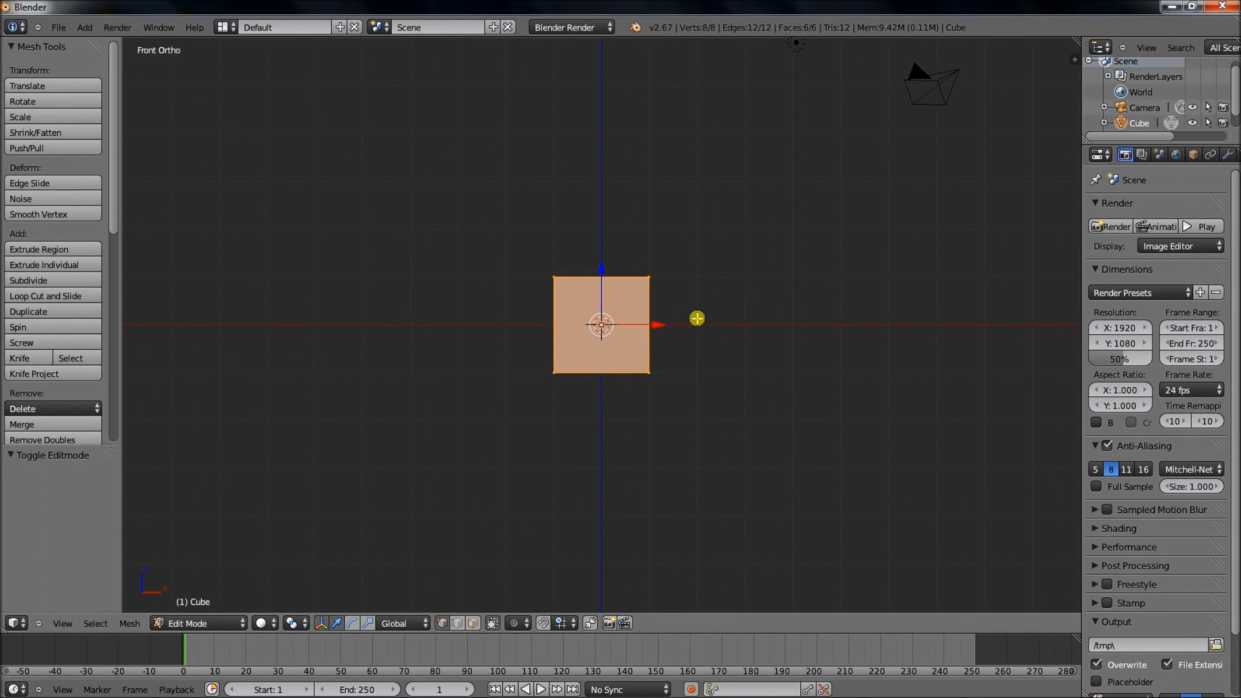
pyautogui.press('w')
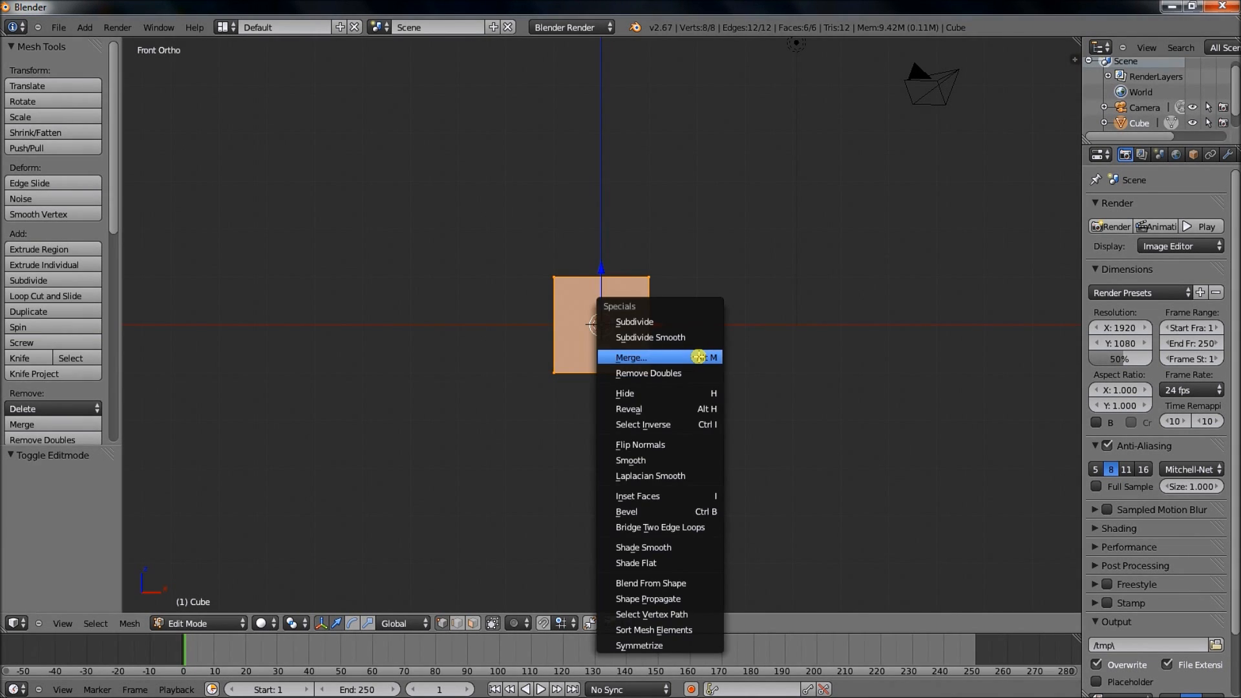
pyautogui.click(661, 362)
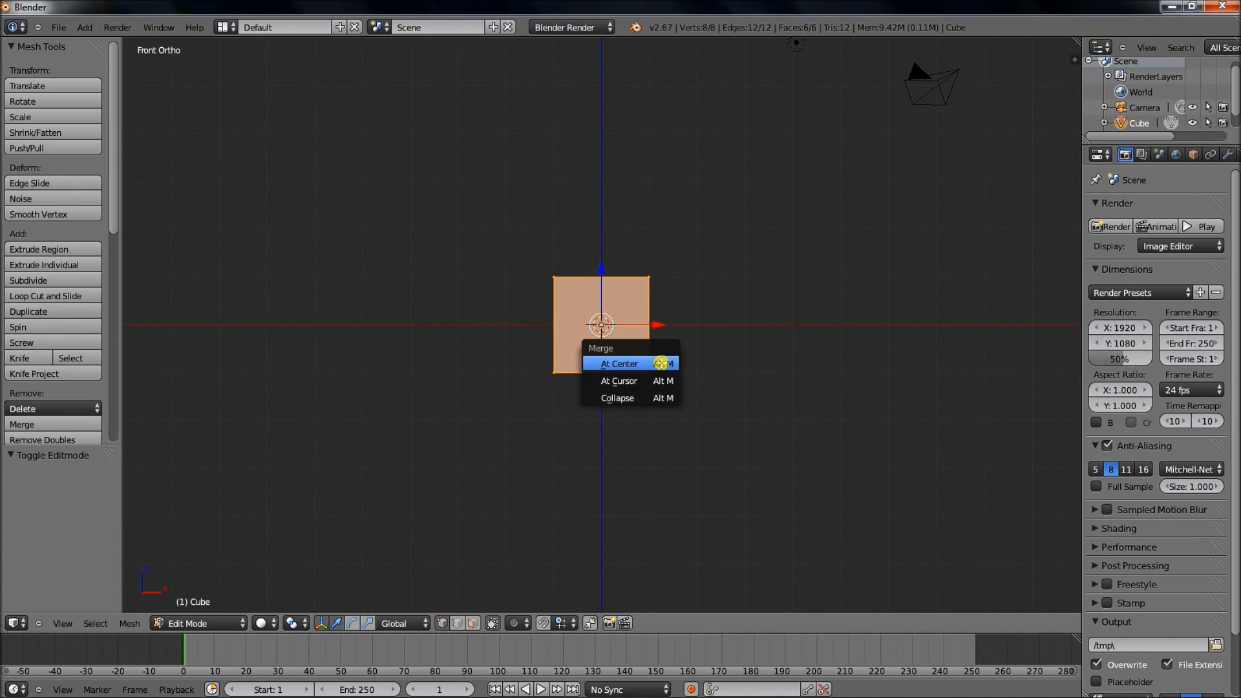
pyautogui.click(661, 363)
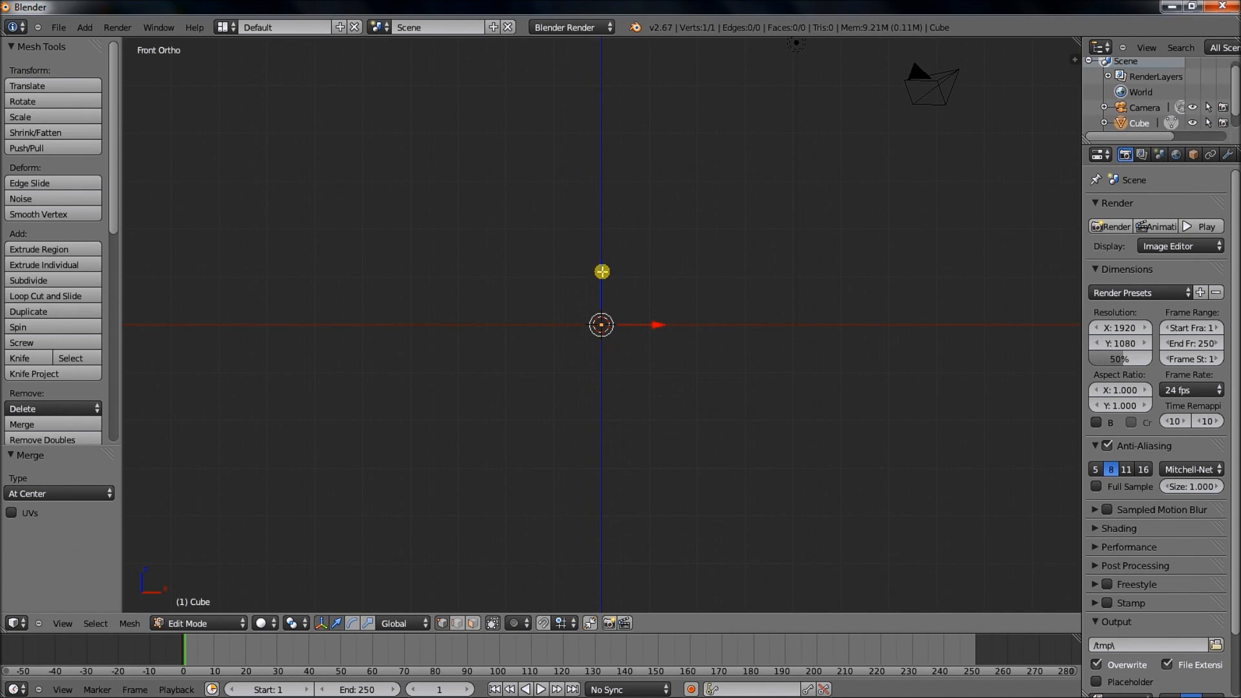
# Step: Move the merged vertex straight down along the Z axis by about 2 units
pyautogui.press('g')
pyautogui.press('z')
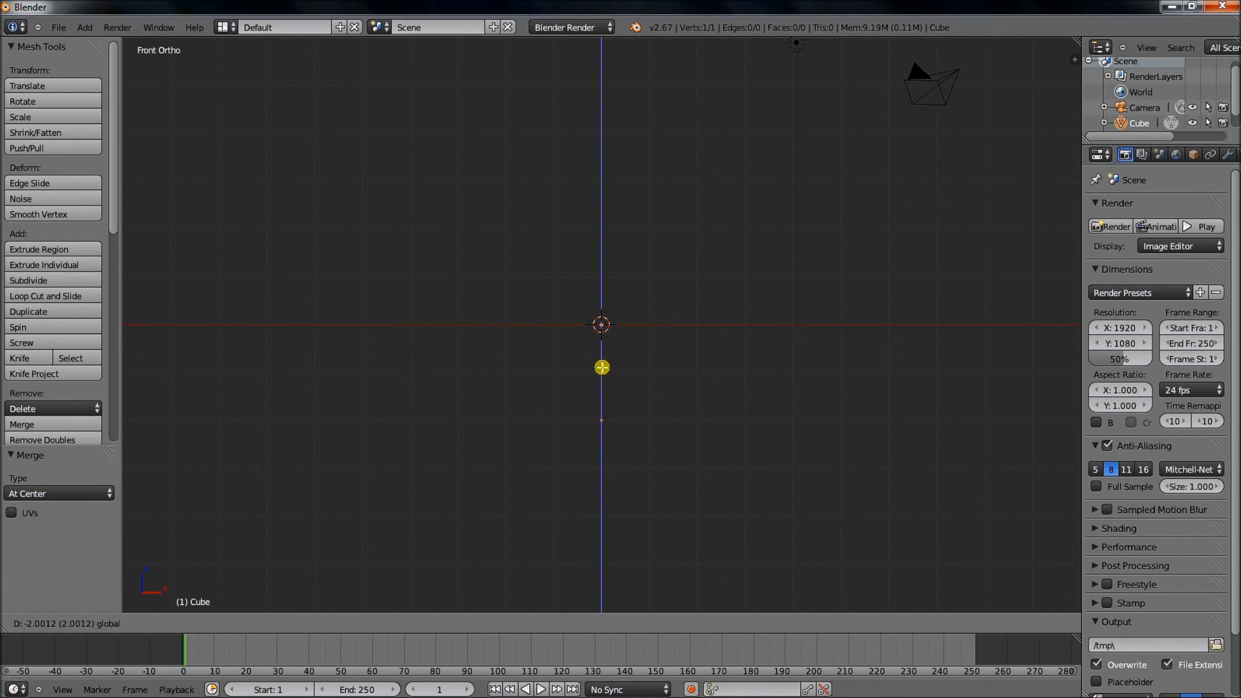
pyautogui.click(602, 367)
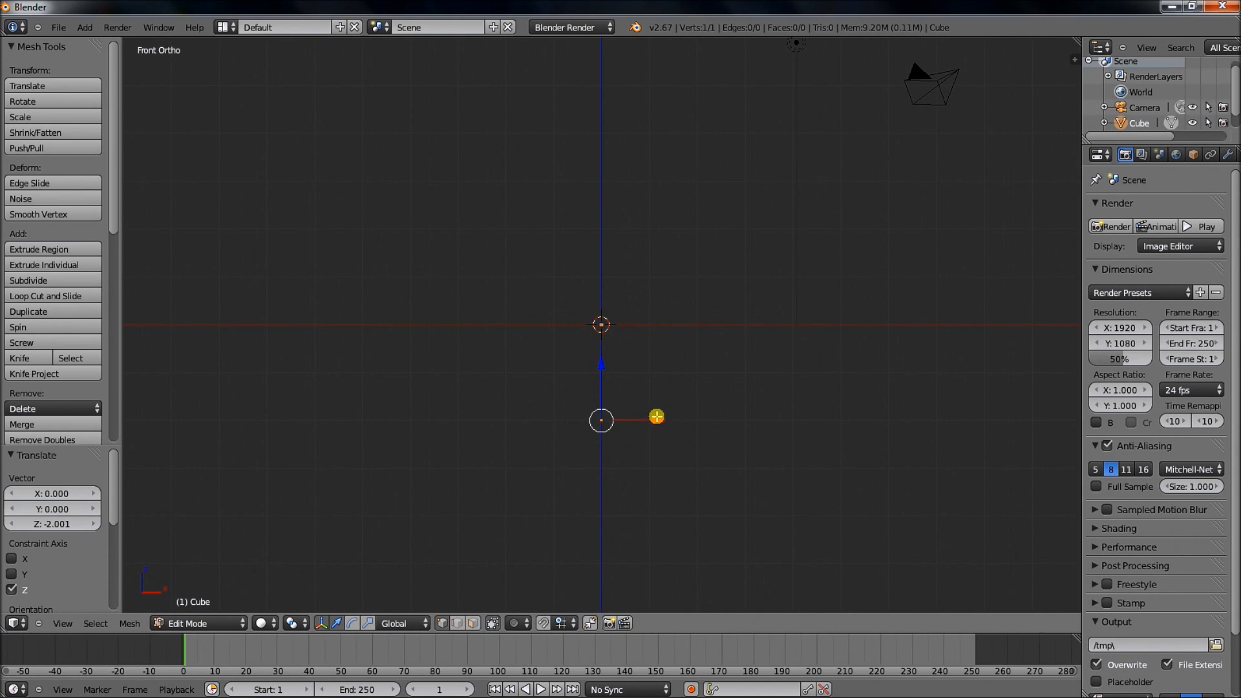
# Step: Extrude the foot profile about 1.38 units outward in X, slightly up for a thin edge, and about 0.96 units back toward the center axis
pyautogui.press('e')
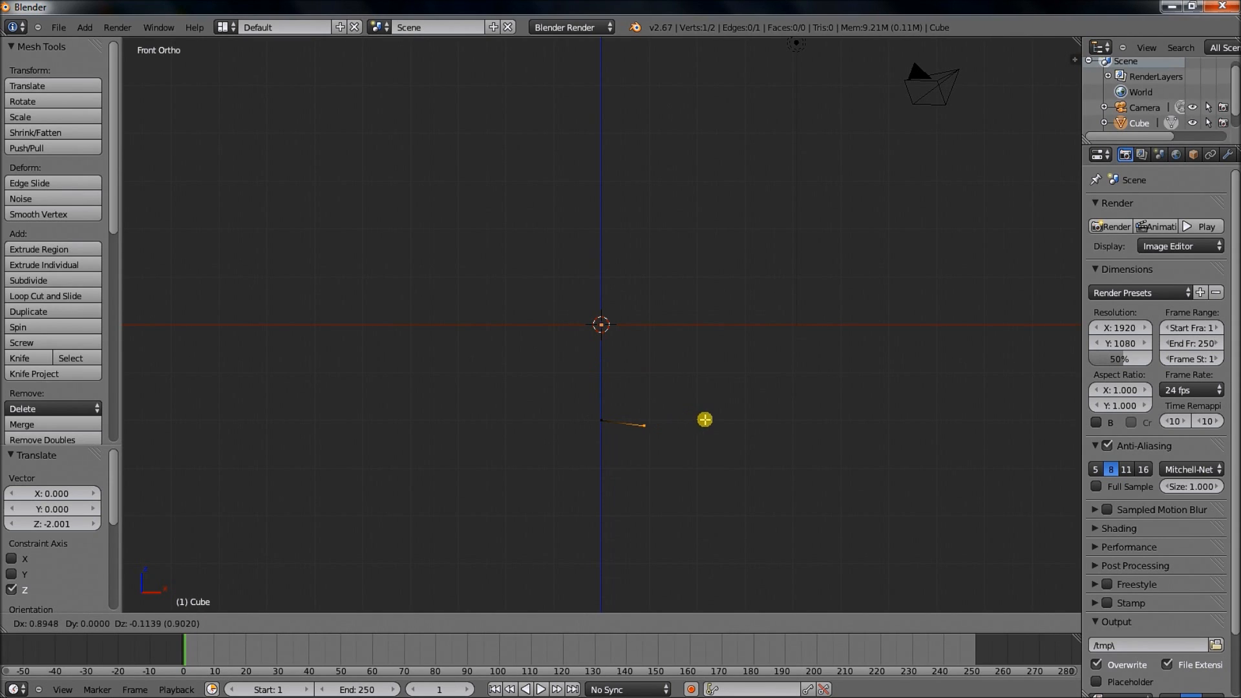
pyautogui.click(721, 415)
pyautogui.press('e')
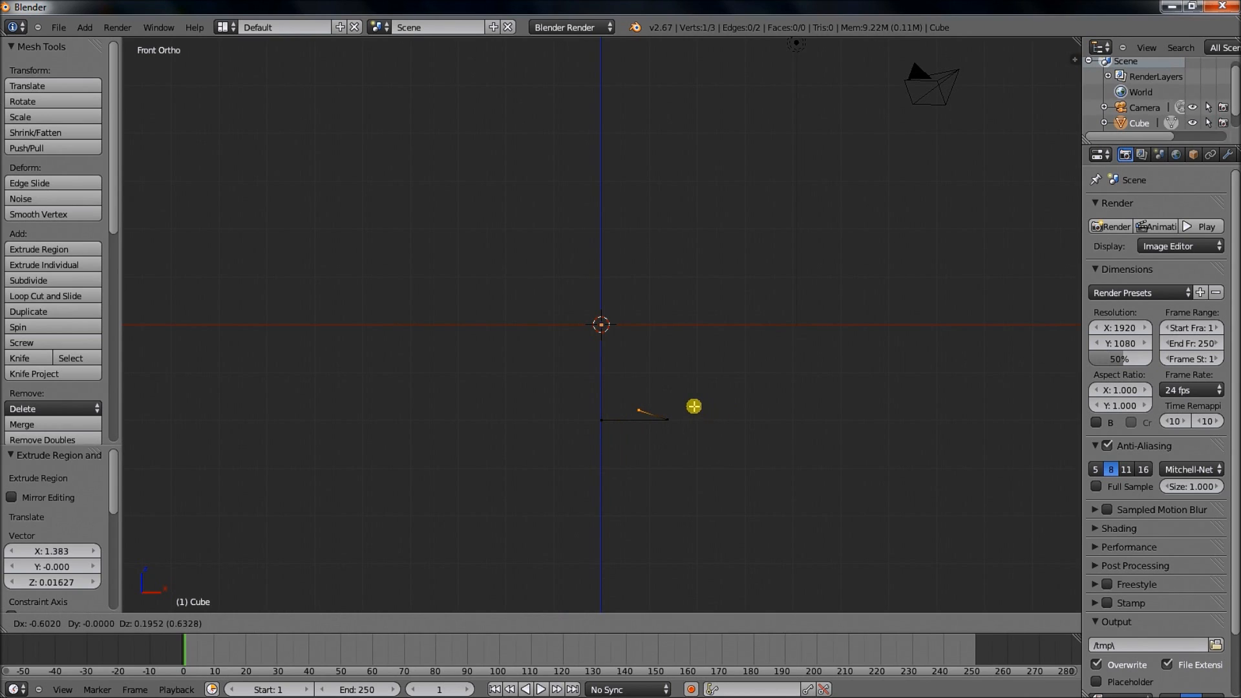
pyautogui.click(718, 408)
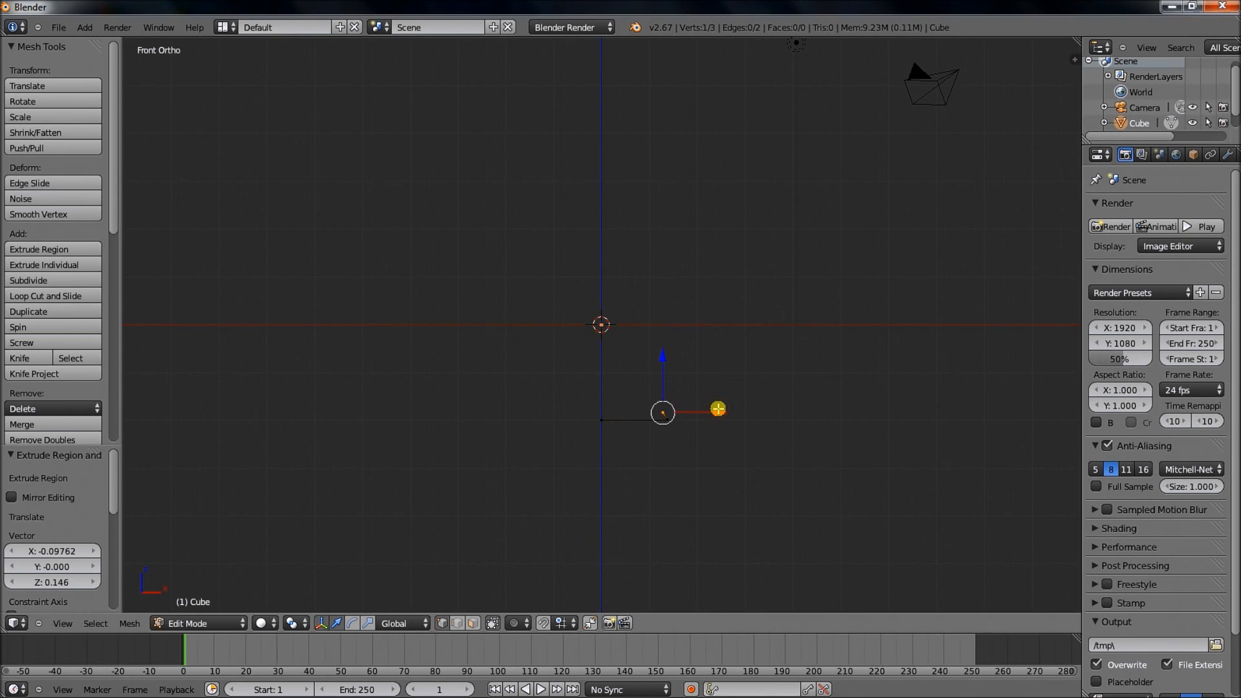
pyautogui.press('e')
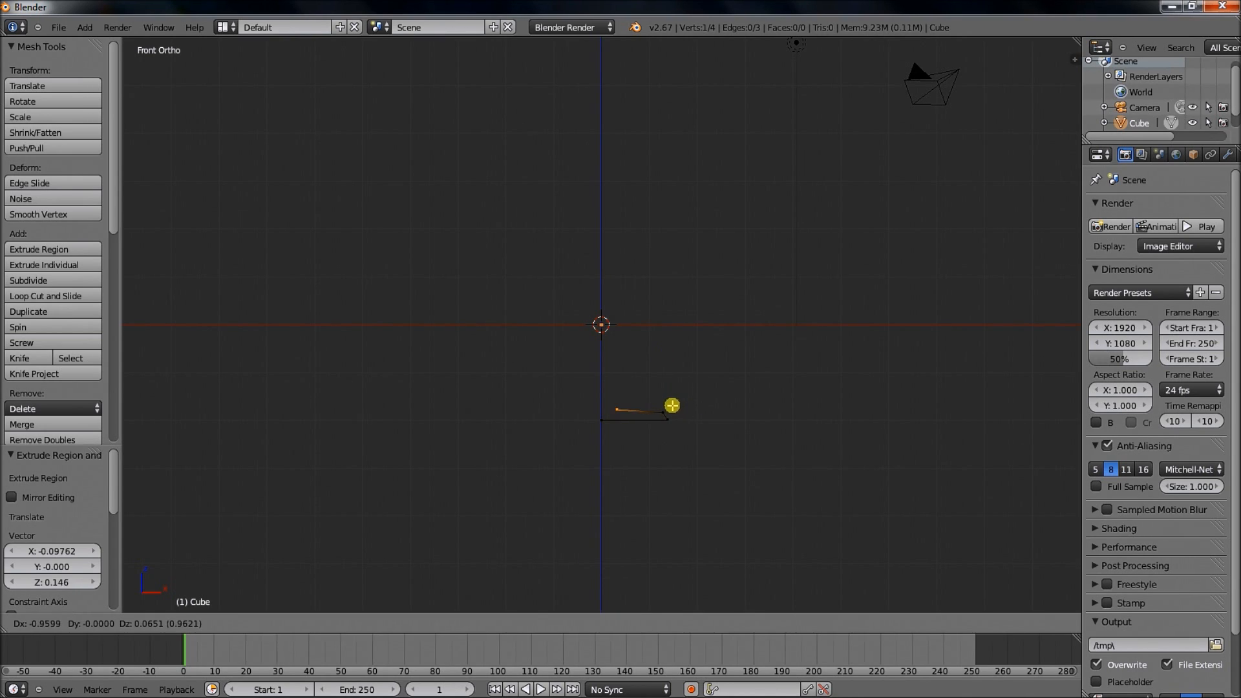
pyautogui.click(672, 405)
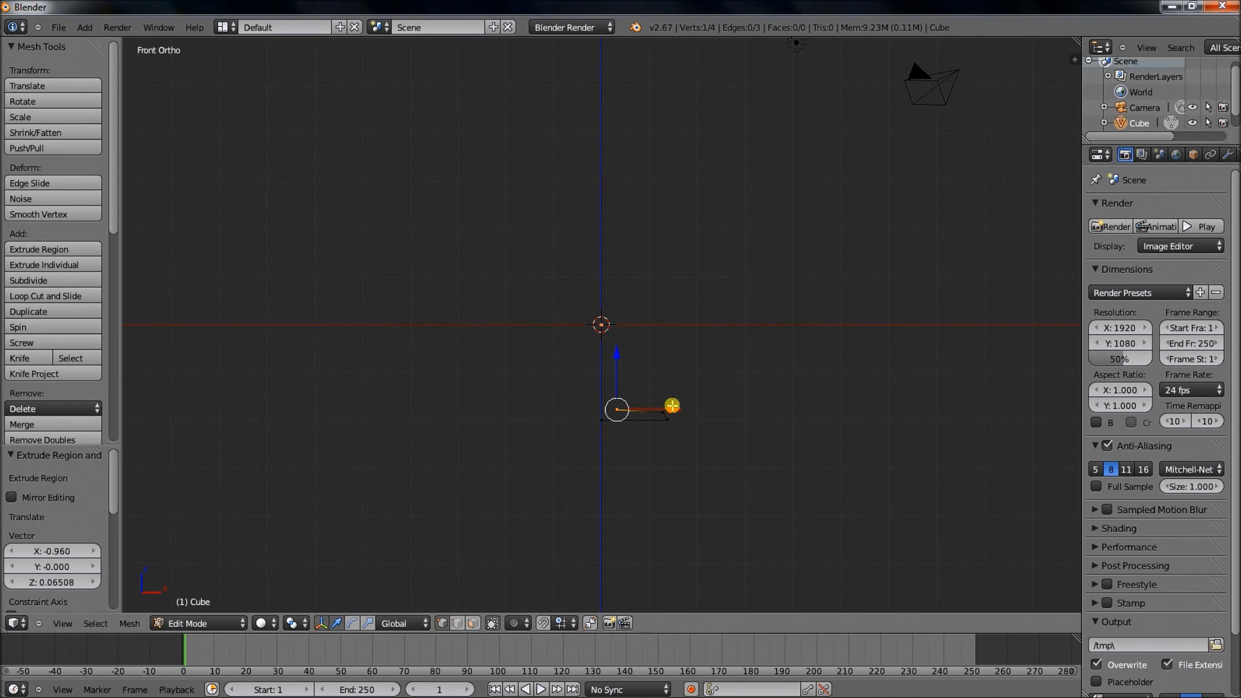
# Step: Extrude the stem upward from the foot in two segments, rising about 0.78 and 0.86 units
pyautogui.press('e')
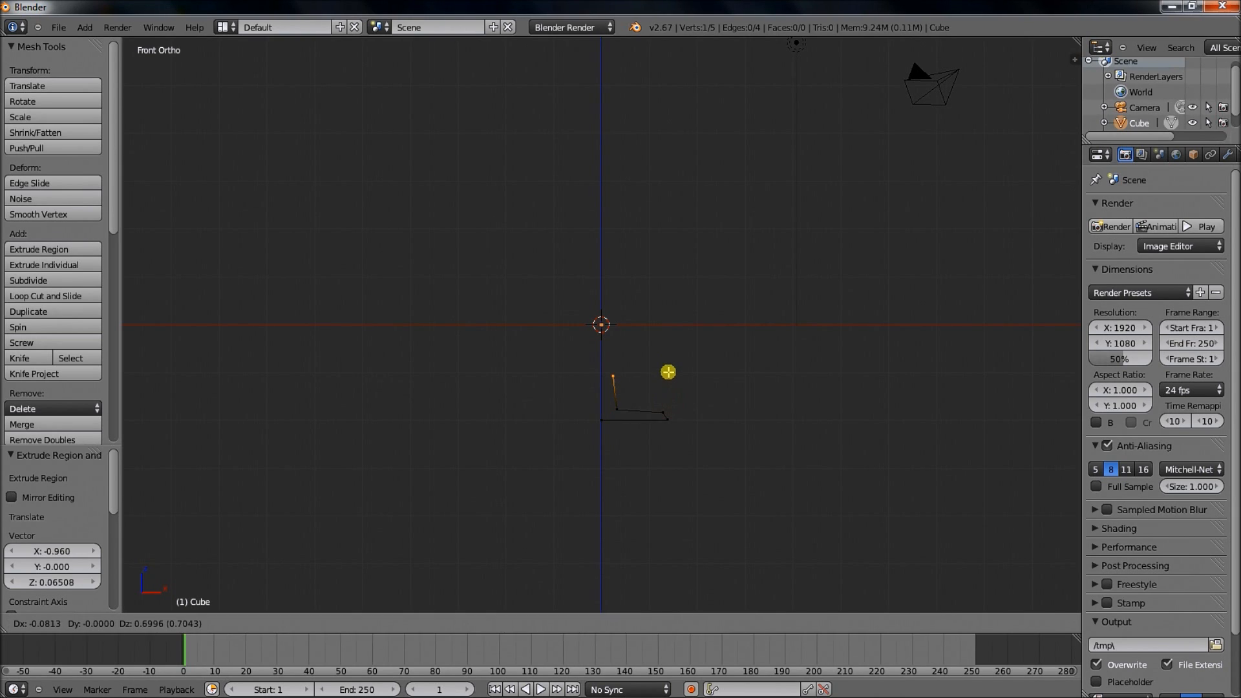
pyautogui.click(671, 368)
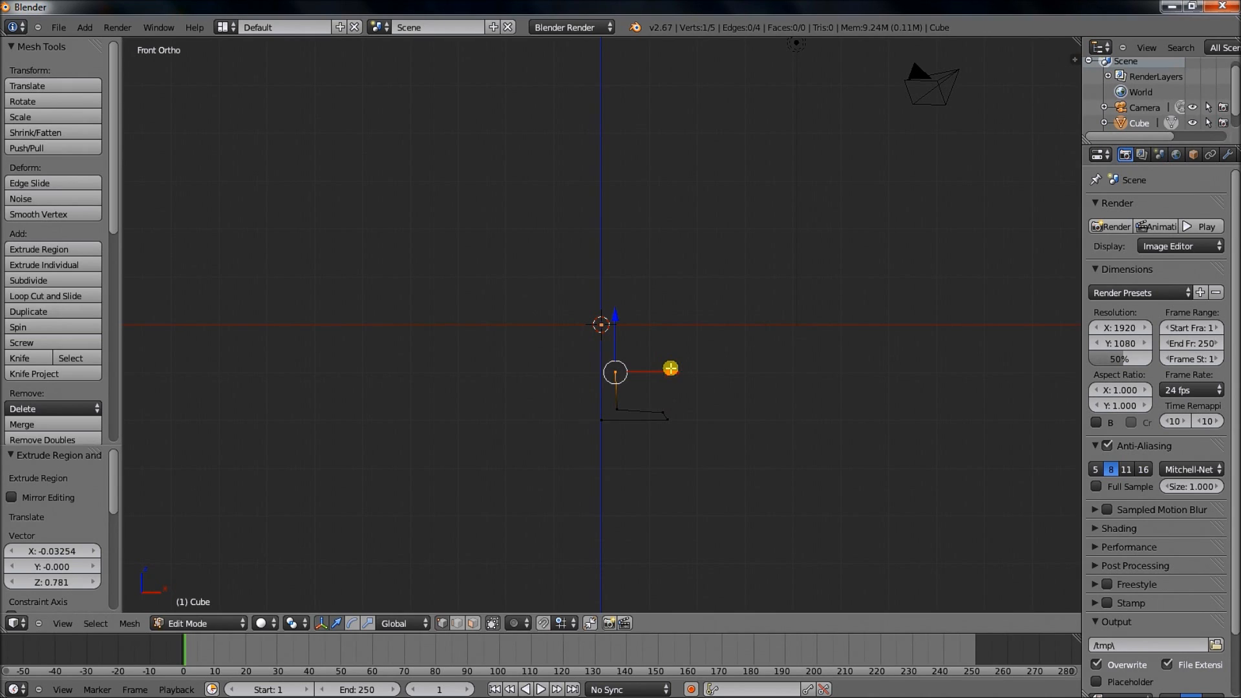
pyautogui.press('e')
pyautogui.click(681, 322)
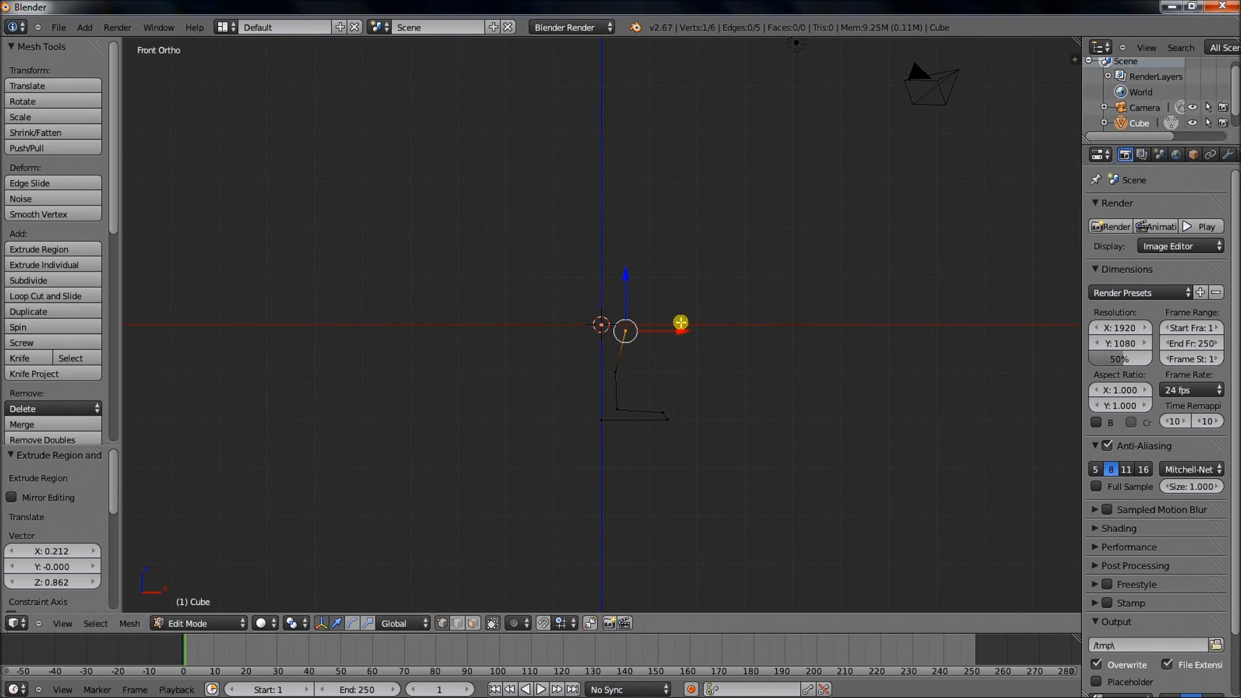
# Step: Extrude the bowl's outer wall from the stem, flaring about 1.1 units outward, with two further segments rising about 0.91 and 0.83 units to the rim
pyautogui.press('e')
pyautogui.click(734, 287)
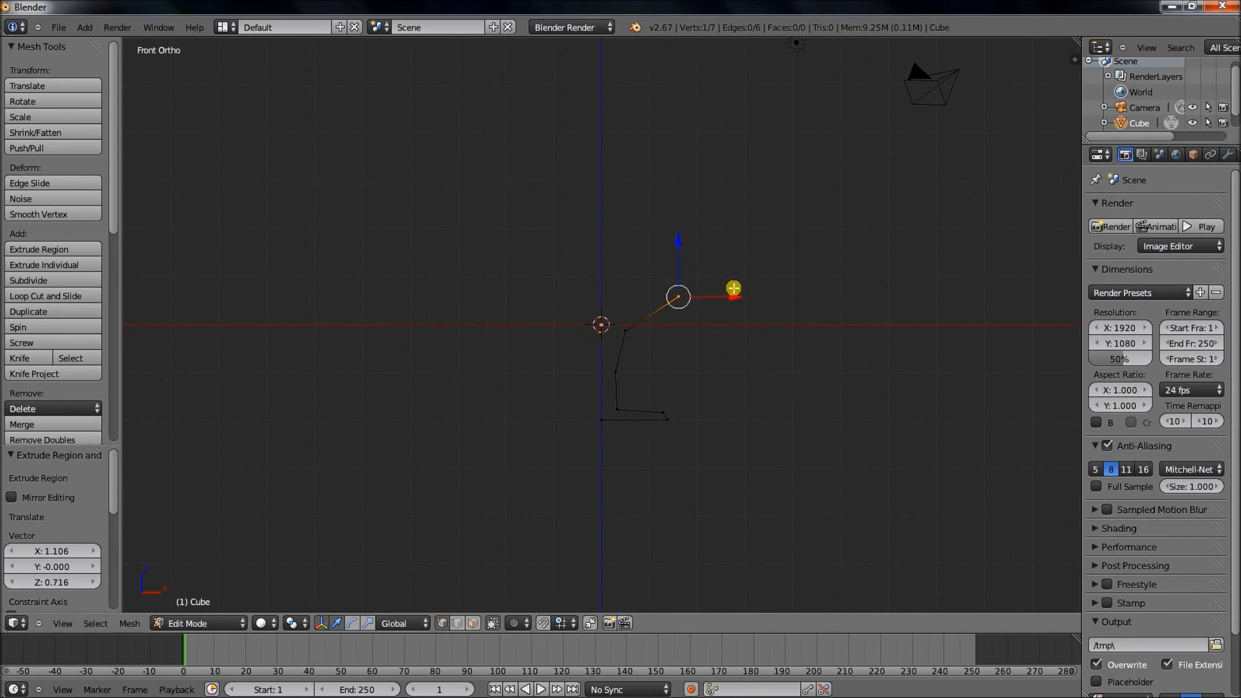
pyautogui.press('e')
pyautogui.click(750, 244)
pyautogui.press('e')
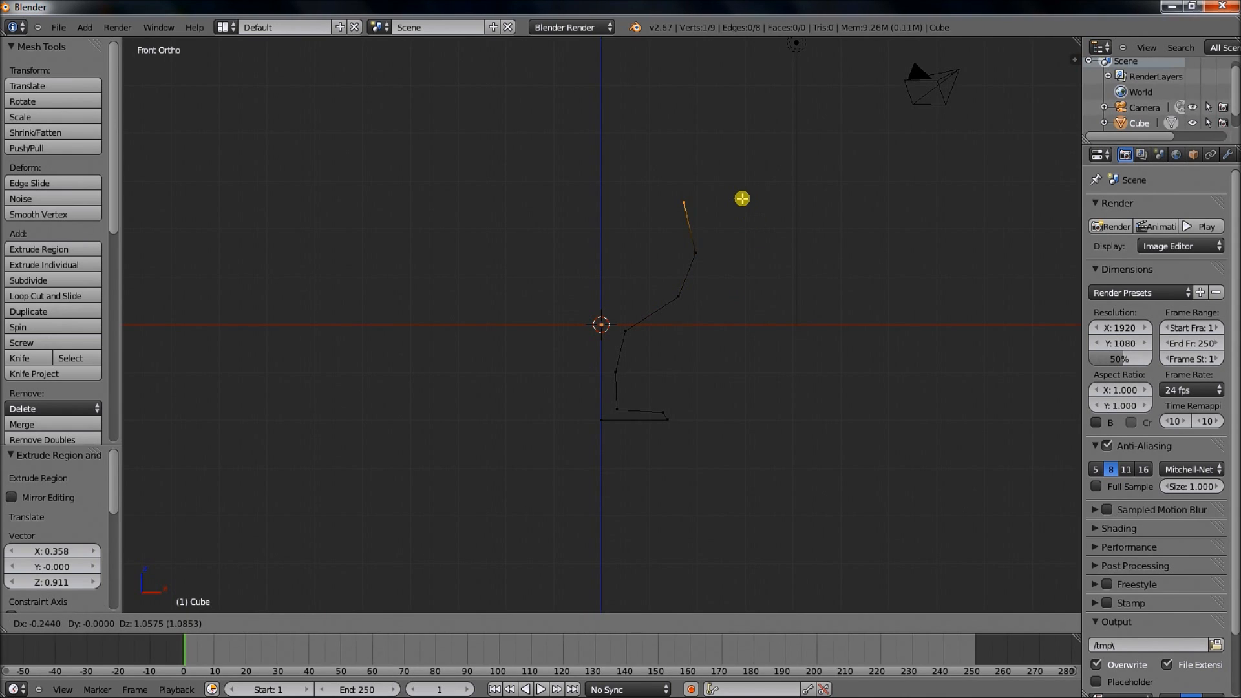
pyautogui.click(747, 202)
# Step: Extrude the bowl's inner wall in five segments from the rim down along the outer wall to the center axis
pyautogui.press('e')
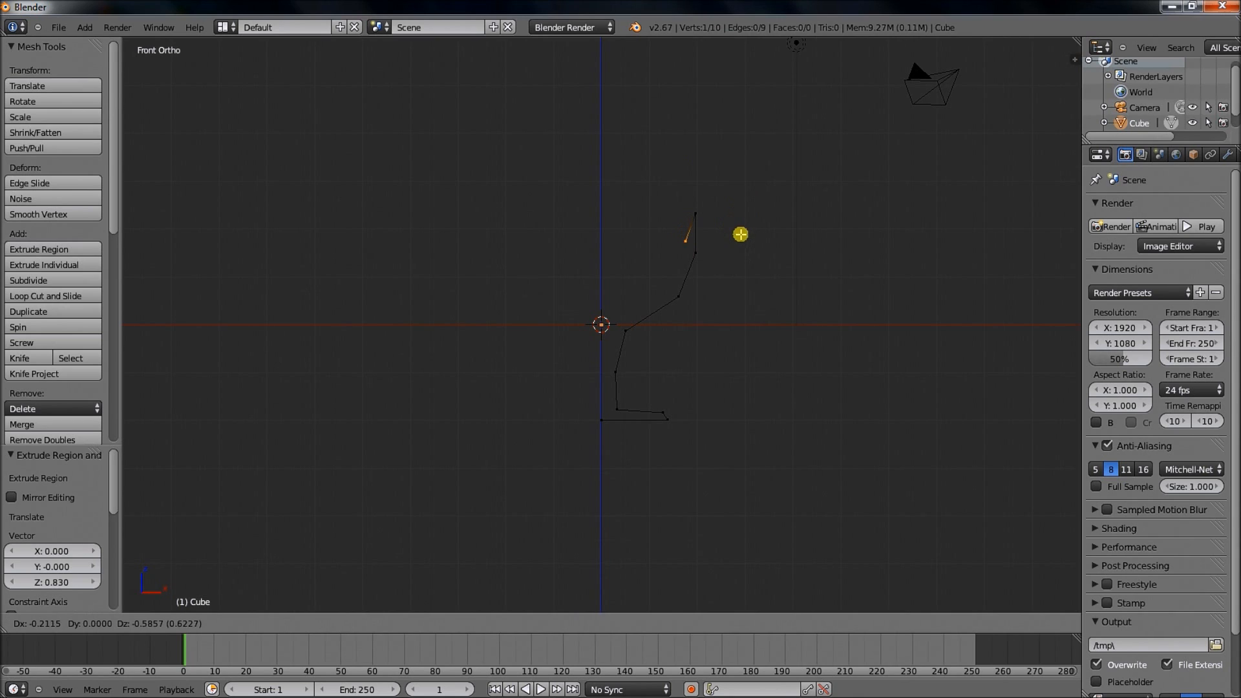
pyautogui.click(742, 236)
pyautogui.press('e')
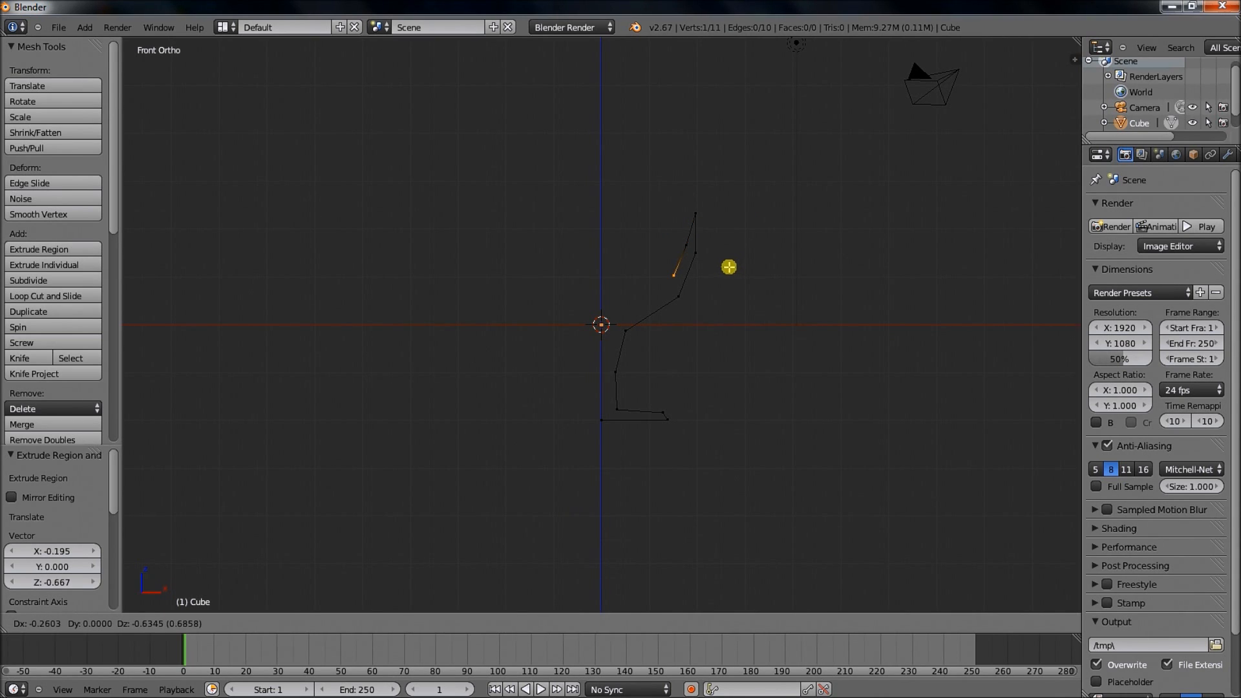
pyautogui.click(727, 266)
pyautogui.press('e')
pyautogui.click(710, 289)
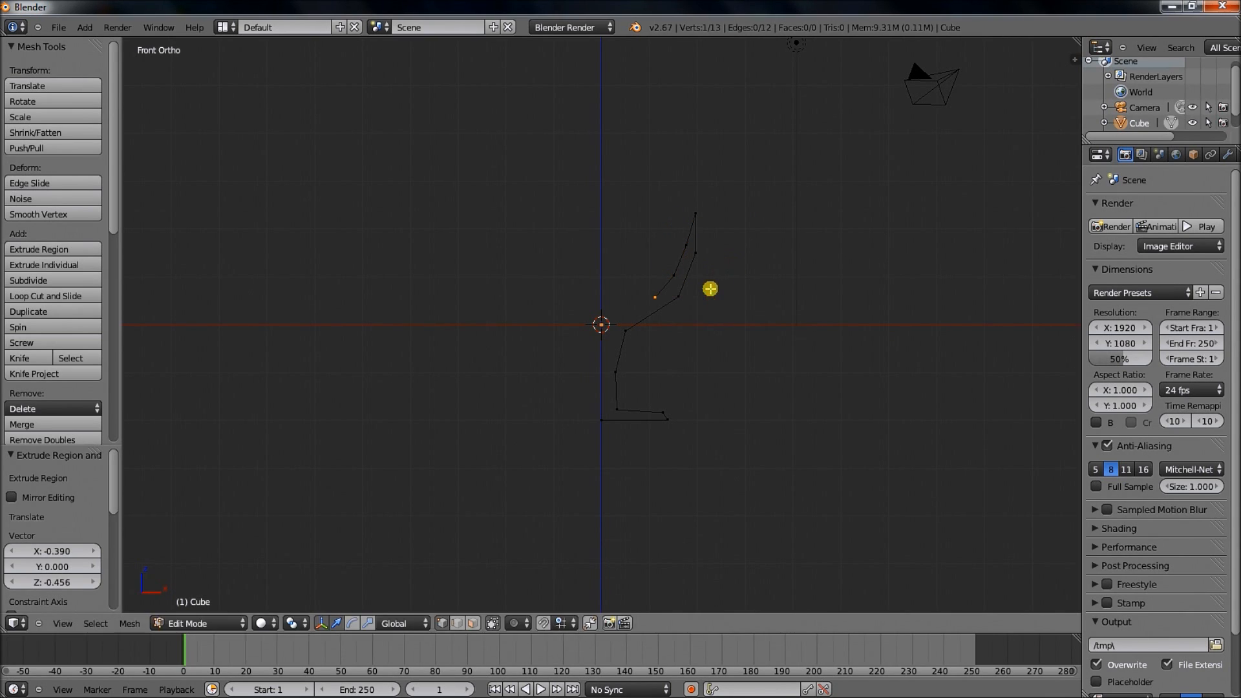
pyautogui.press('e')
pyautogui.click(682, 299)
pyautogui.press('e')
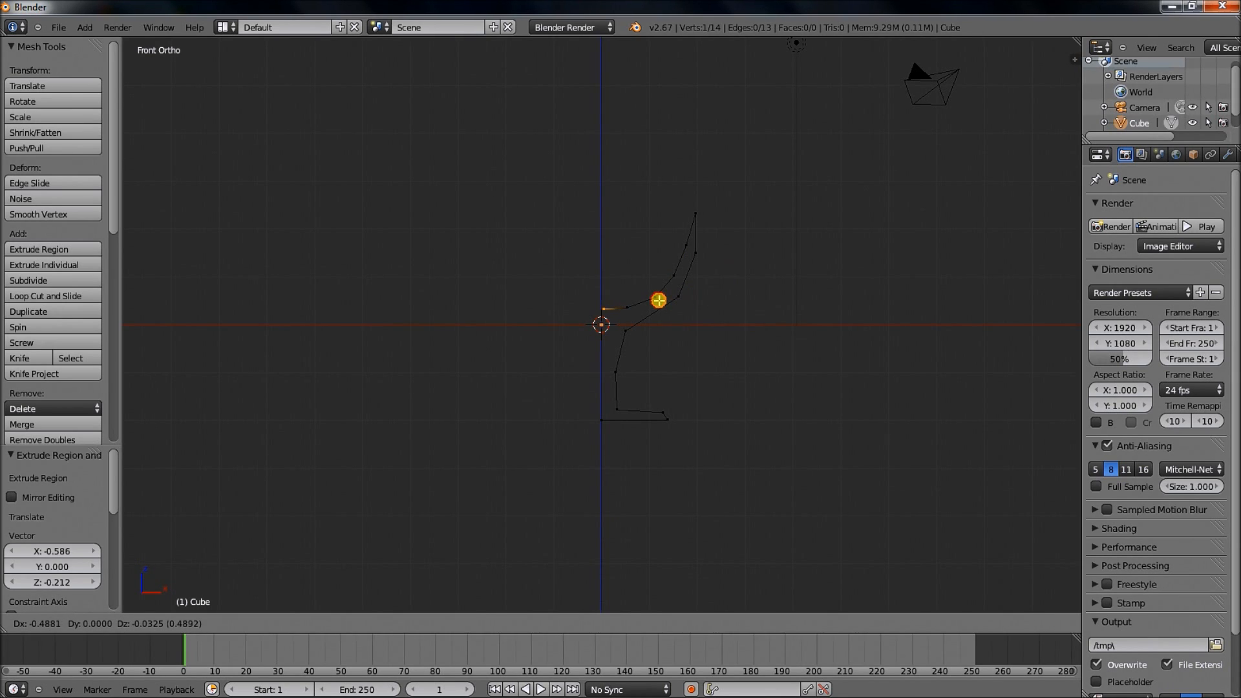
pyautogui.click(658, 300)
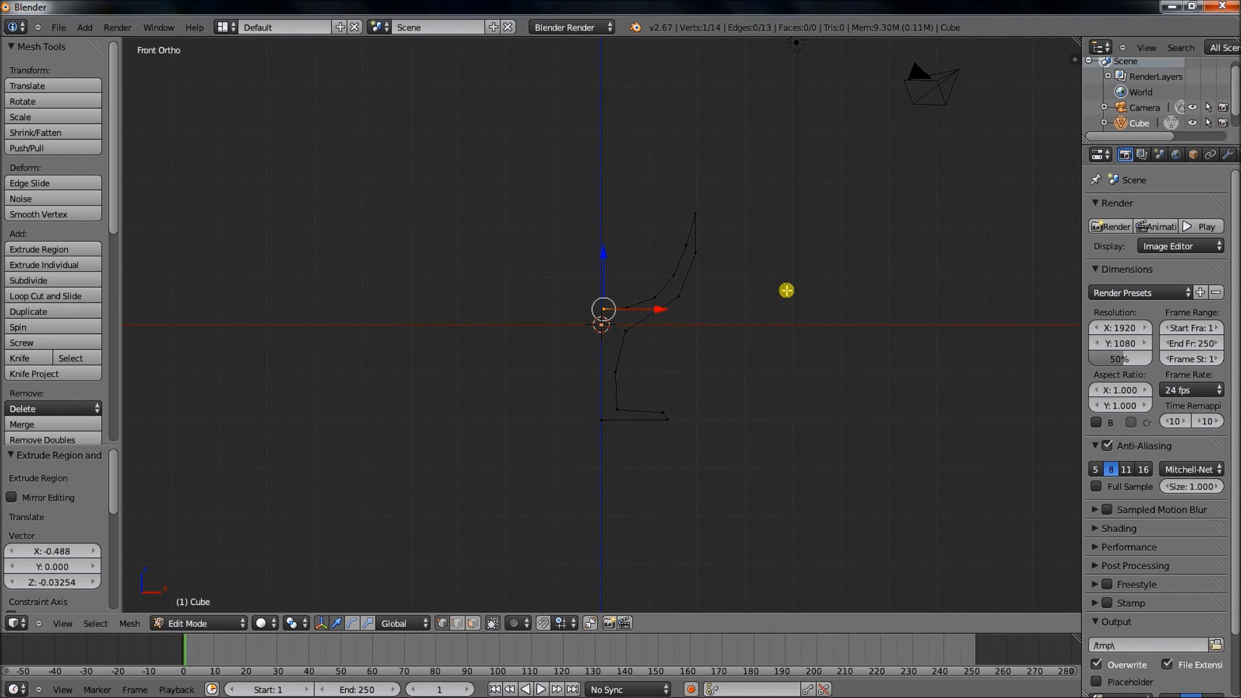
# Step: Add a Subdivision Surface modifier to the profile mesh with its view subdivisions set to 2
pyautogui.click(1226, 155)
pyautogui.click(1162, 208)
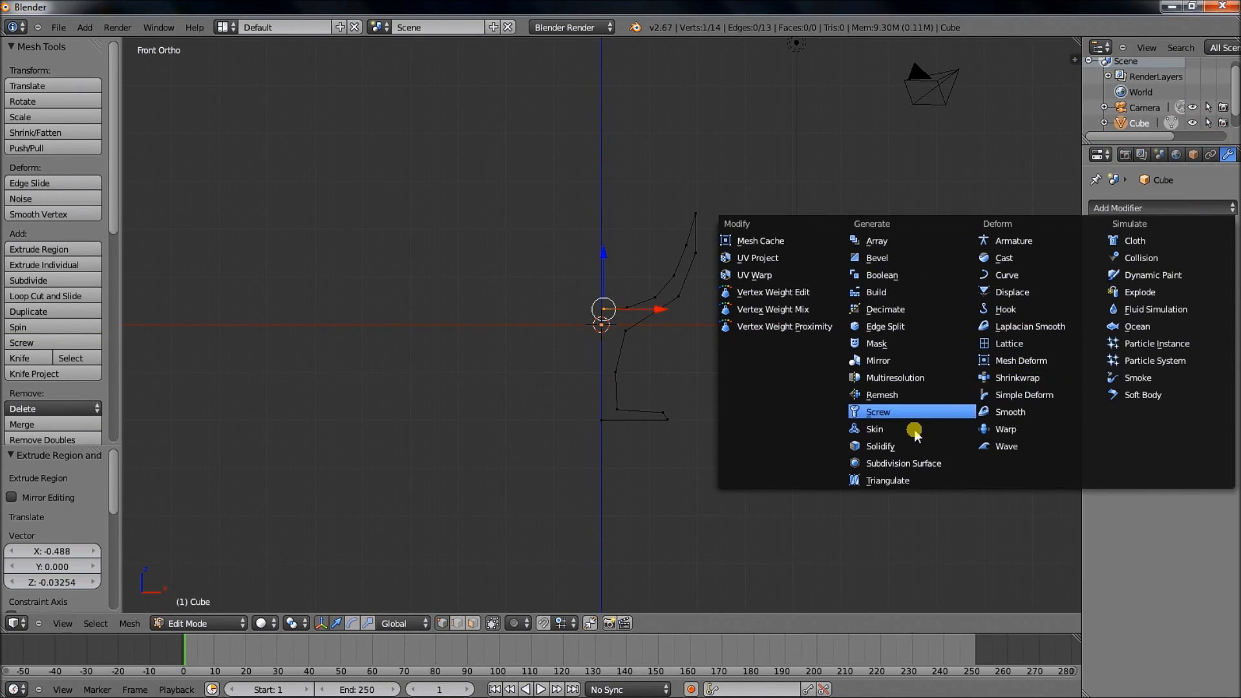
pyautogui.click(908, 462)
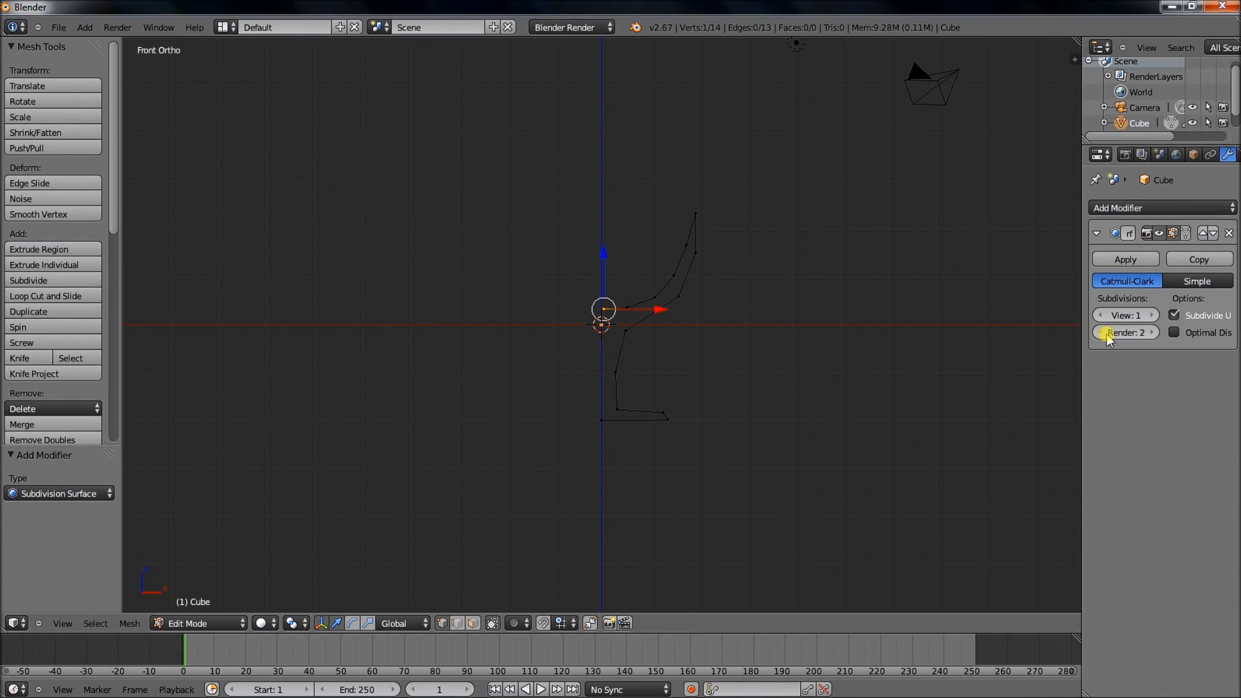
pyautogui.click(1153, 316)
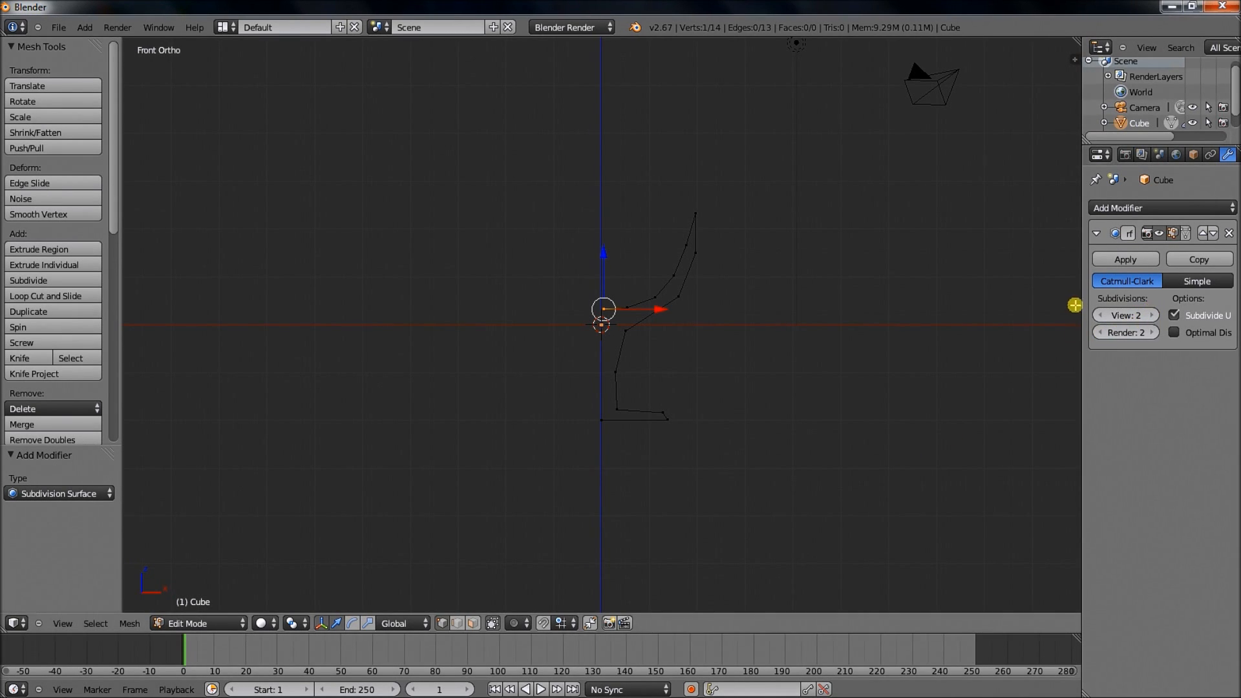
# Step: Add a Screw modifier to the profile mesh to revolve it into a full glass
pyautogui.click(1176, 205)
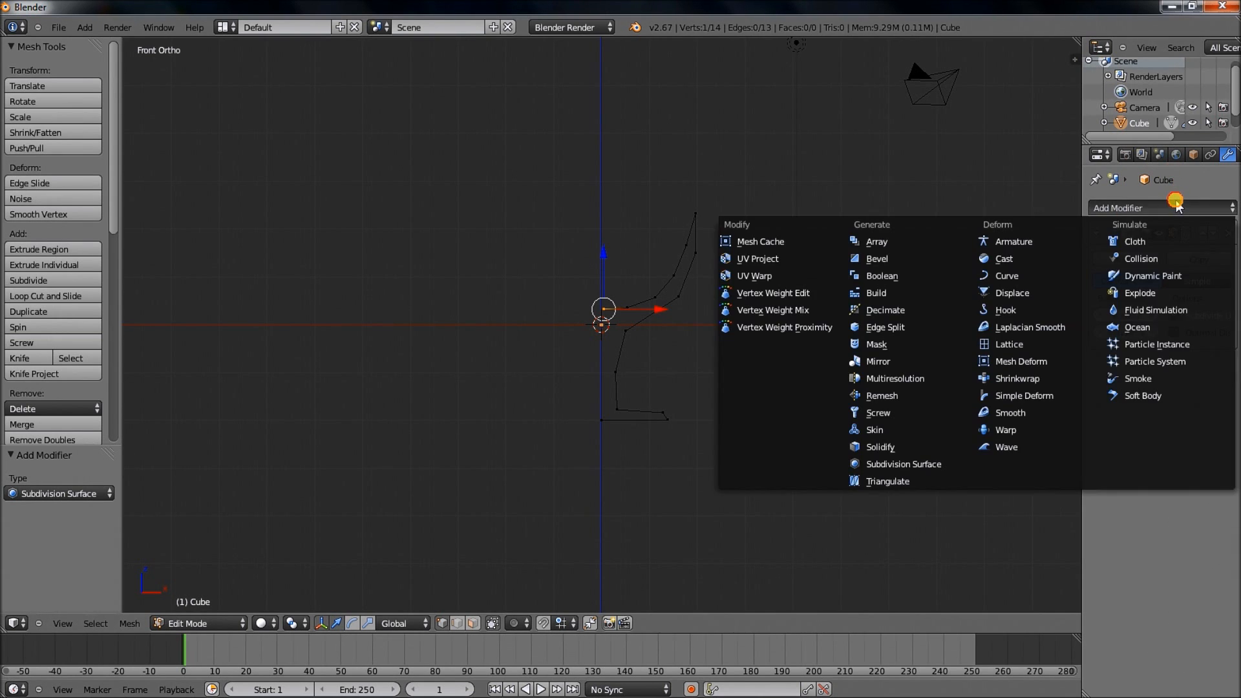
pyautogui.click(911, 414)
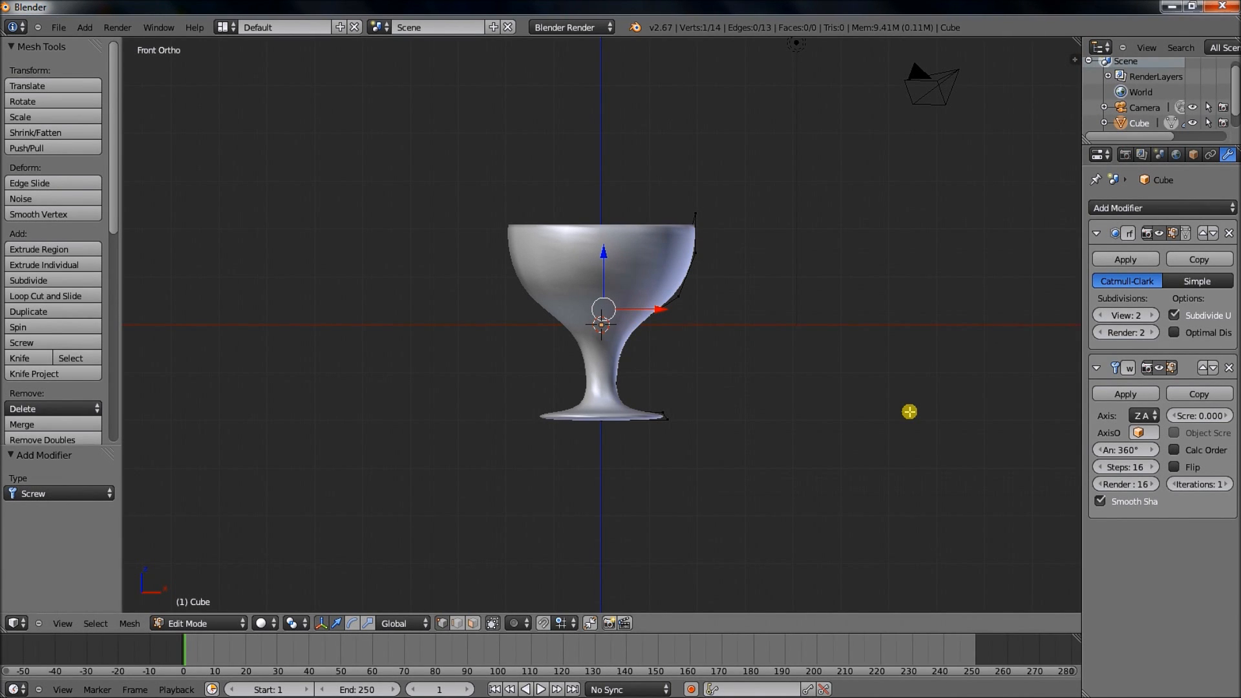
# Step: Set the Subdivision Surface modifier's view subdivisions to 3 and move it below the Screw modifier in the stack
pyautogui.press('KP_8')
pyautogui.press('KP_8')
pyautogui.press('KP_8')
pyautogui.press('KP_8')
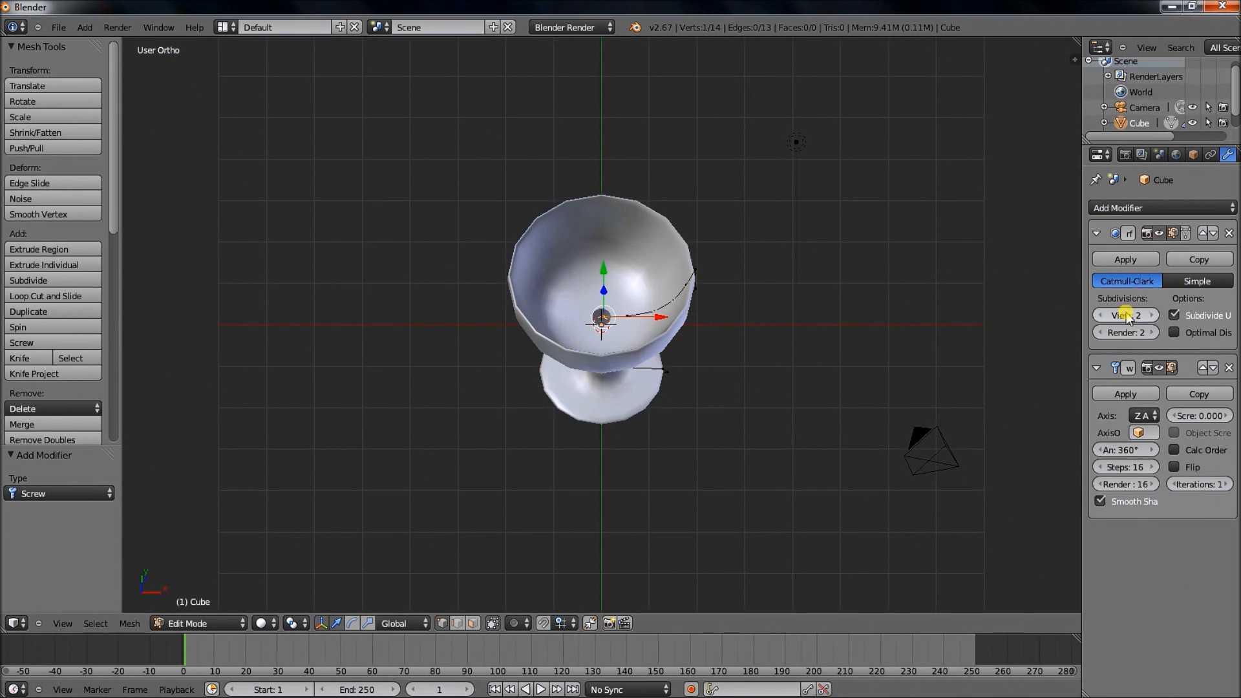
pyautogui.click(1151, 317)
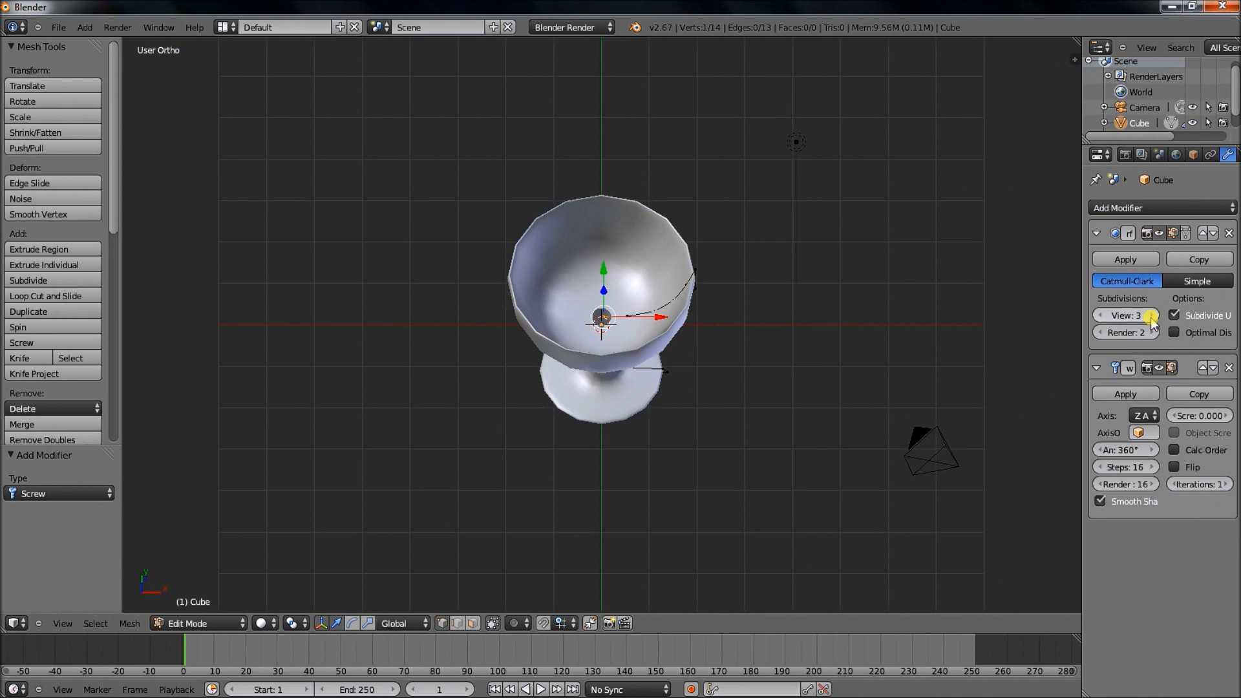
pyautogui.click(1214, 234)
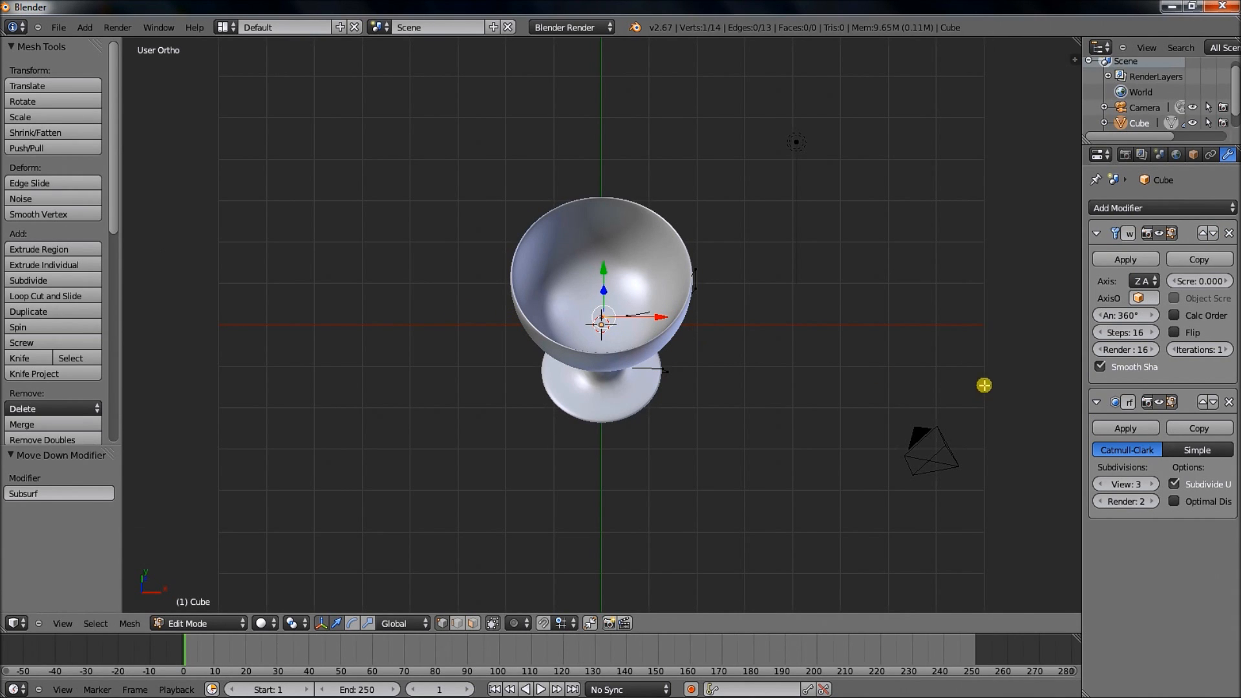
# Step: Examine the smoothed glass in solid shading from the side and from above, checking the bowl, stem and foot
pyautogui.press('KP_2')
pyautogui.press('KP_2')
pyautogui.press('KP_2')
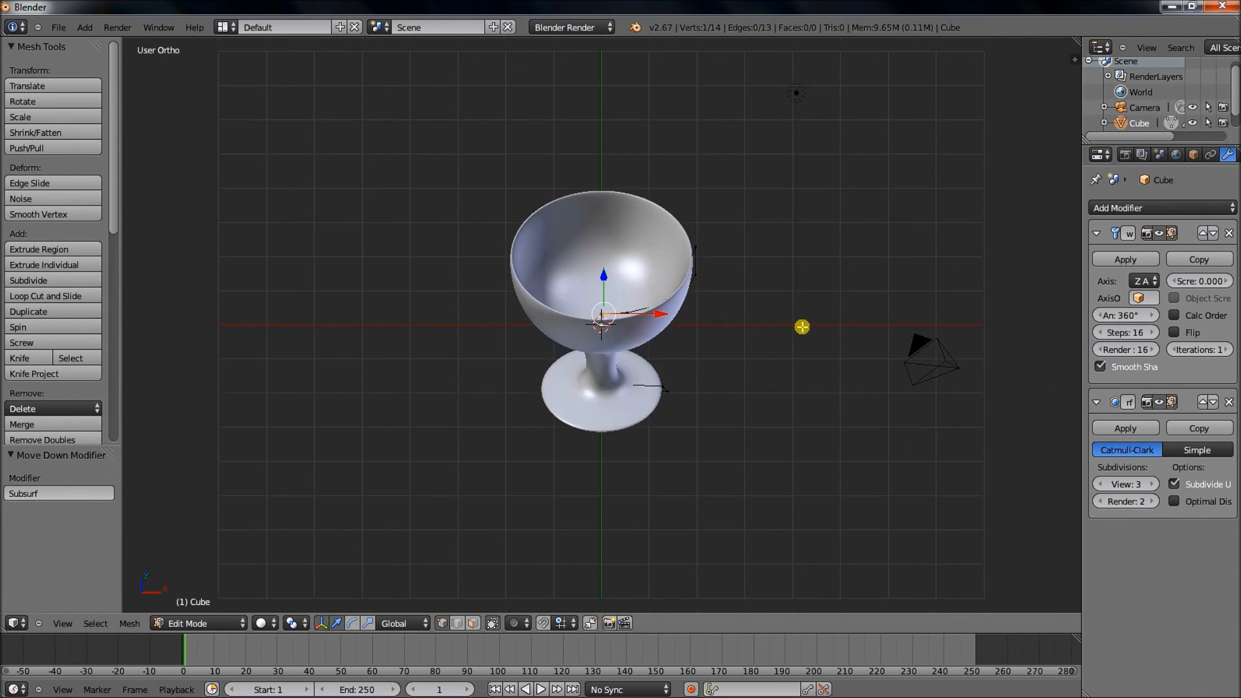
pyautogui.press('KP_6')
pyautogui.press('KP_6')
pyautogui.press('KP_6')
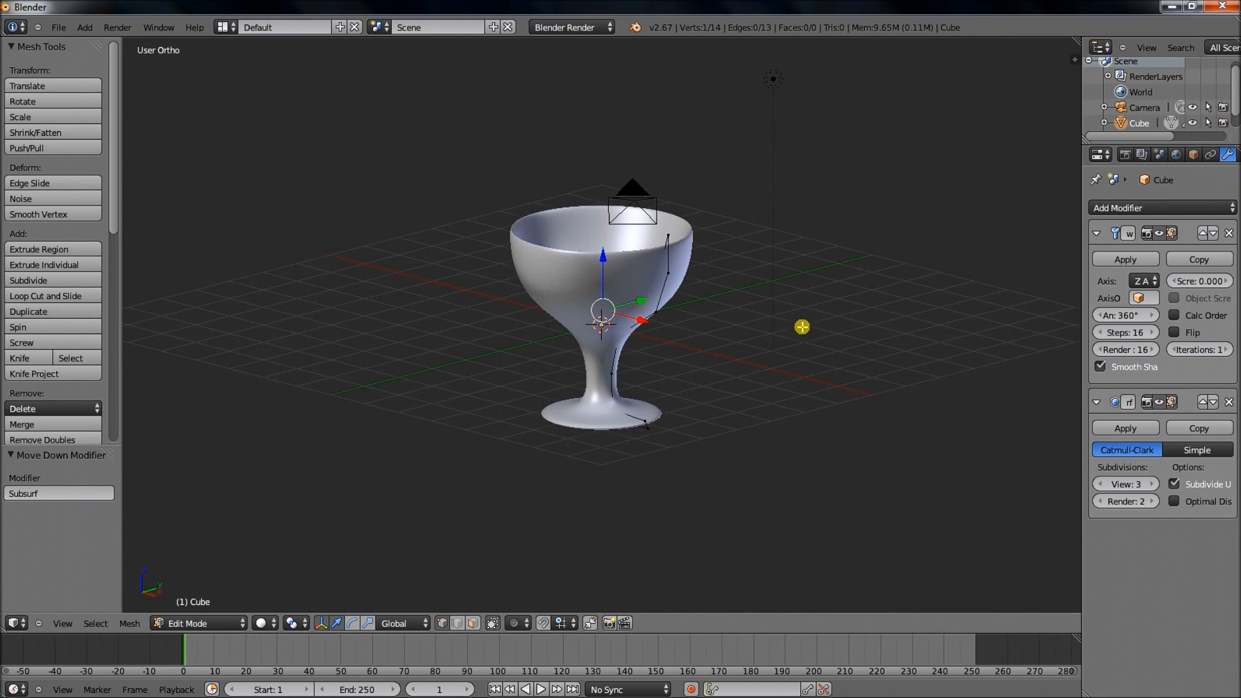
pyautogui.press('KP_8')
pyautogui.press('KP_8')
pyautogui.press('KP_8')
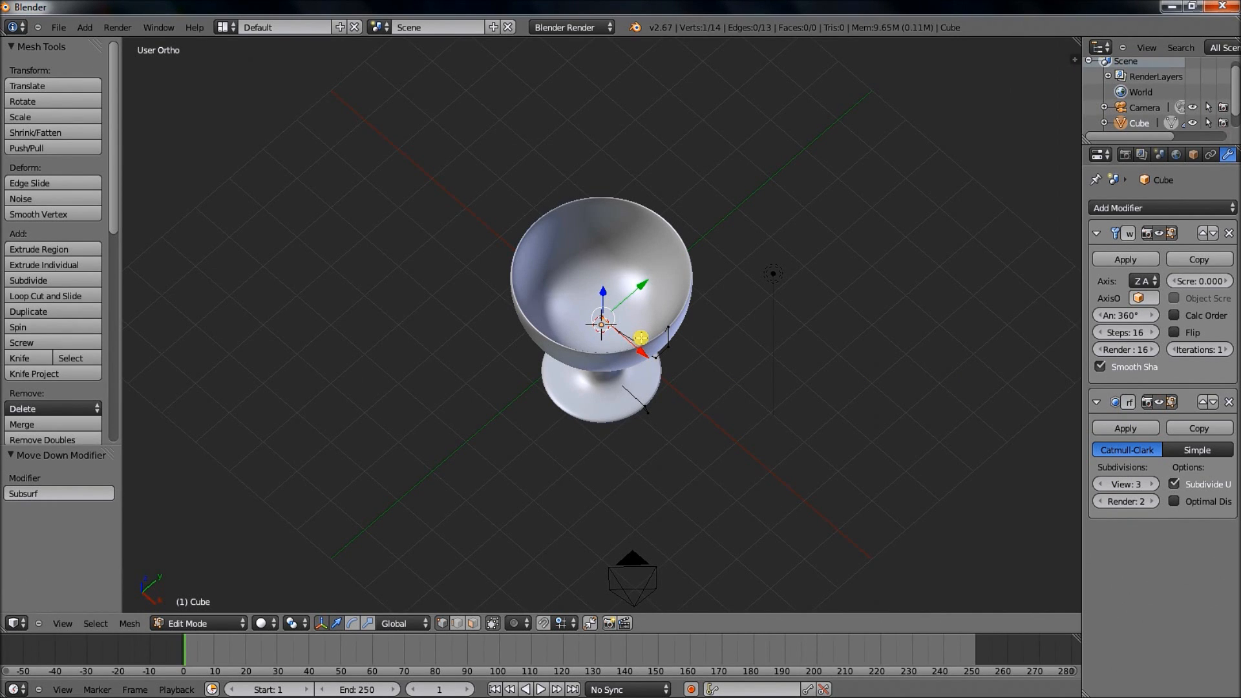
pyautogui.press('Up')
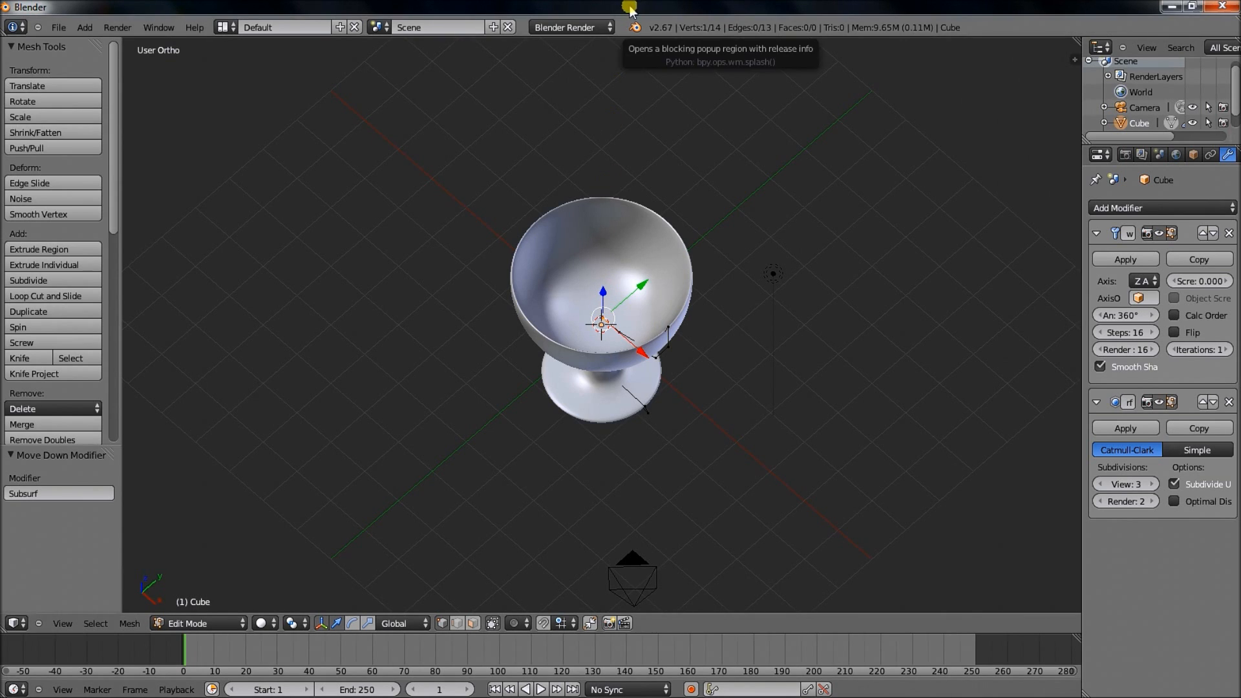
pyautogui.press('KP_2')
pyautogui.press('KP_2')
pyautogui.press('KP_2')
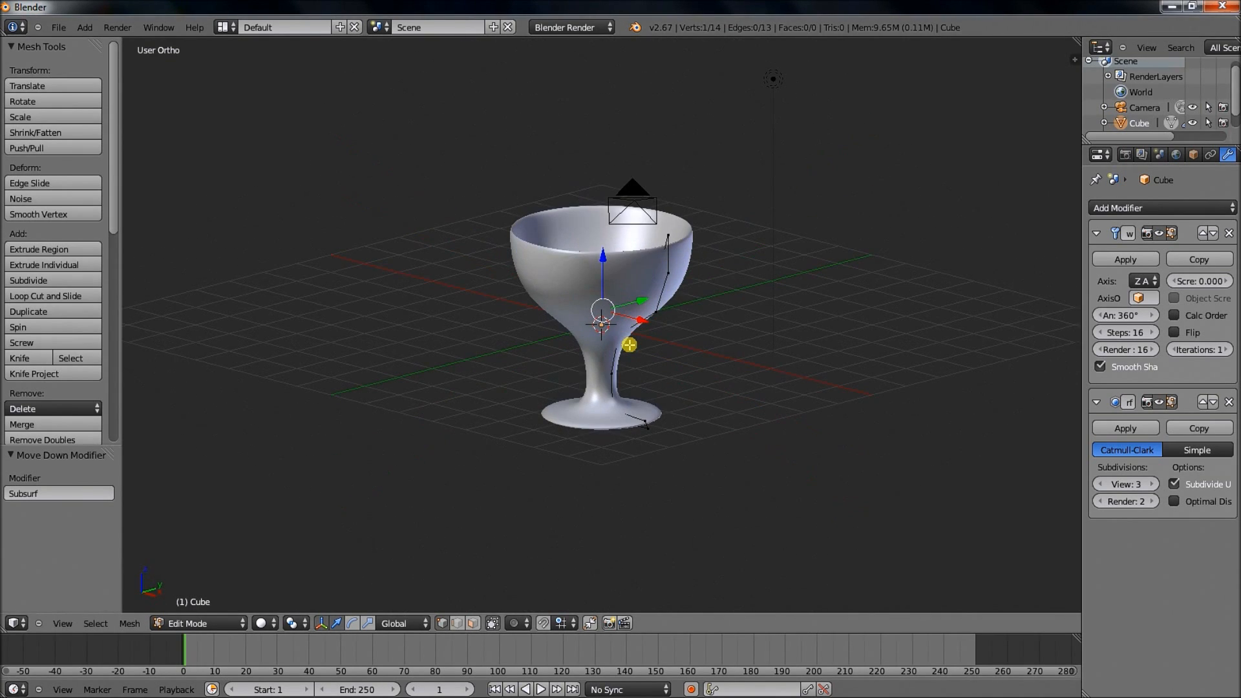
# Step: Inspect the density of the revolved glass mesh in wireframe shading from several angles, and return to solid shading
pyautogui.press('z')
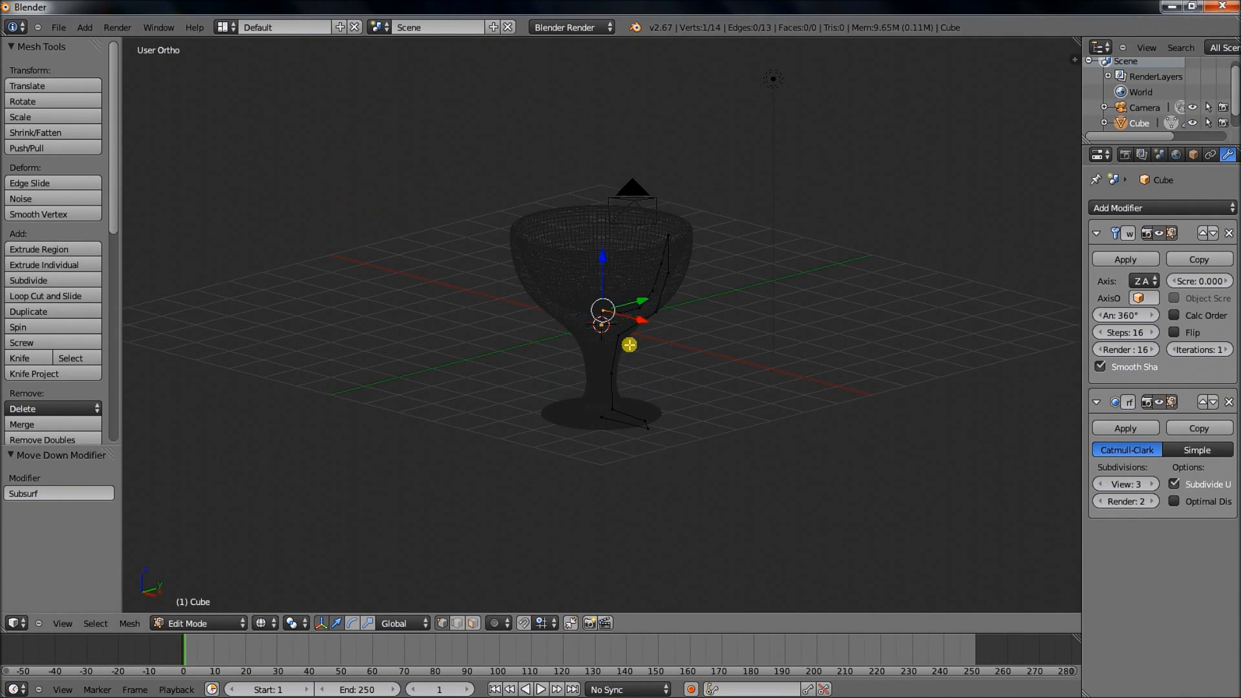
pyautogui.press('KP_8')
pyautogui.press('KP_8')
pyautogui.press('KP_8')
pyautogui.press('KP_8')
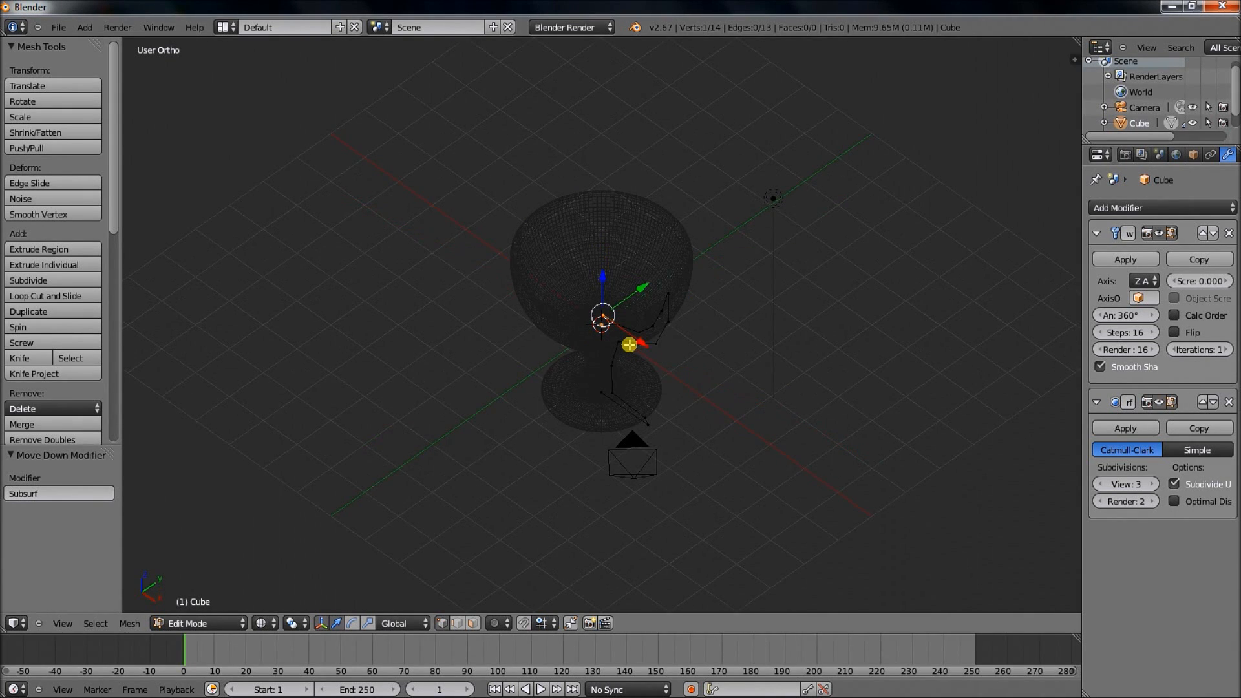
pyautogui.press('KP_4')
pyautogui.press('KP_4')
pyautogui.press('KP_4')
pyautogui.press('KP_4')
pyautogui.press('KP_4')
pyautogui.press('KP_4')
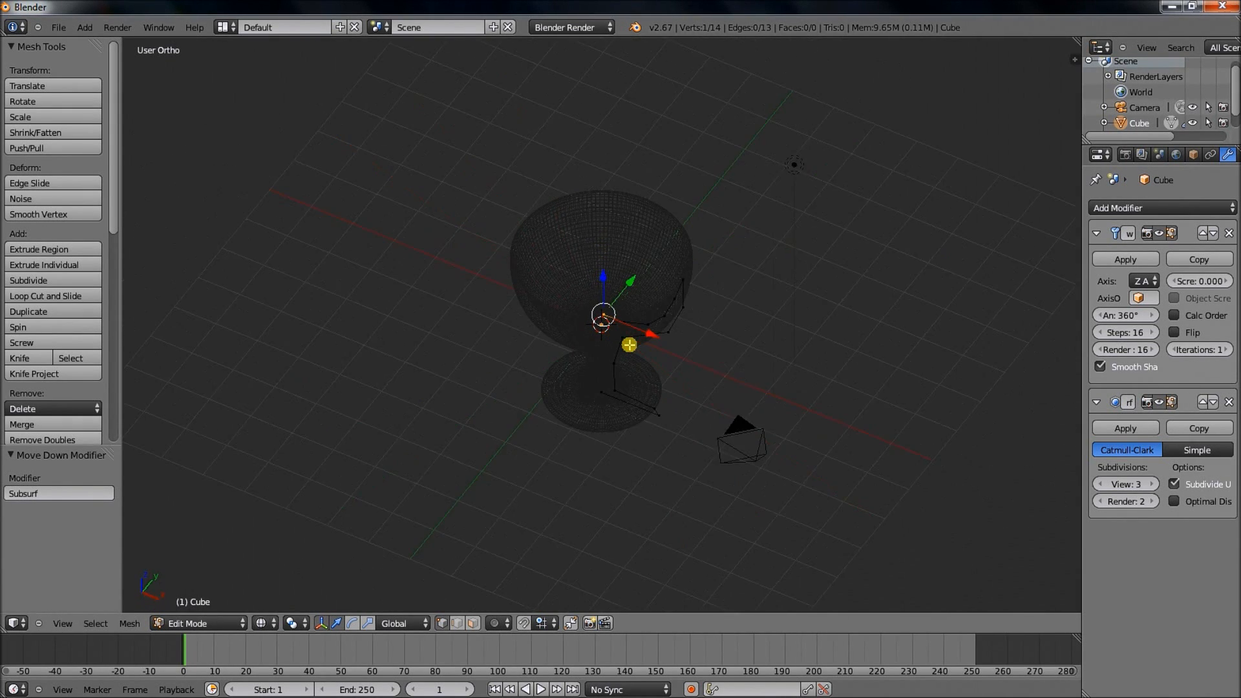
pyautogui.press('z')
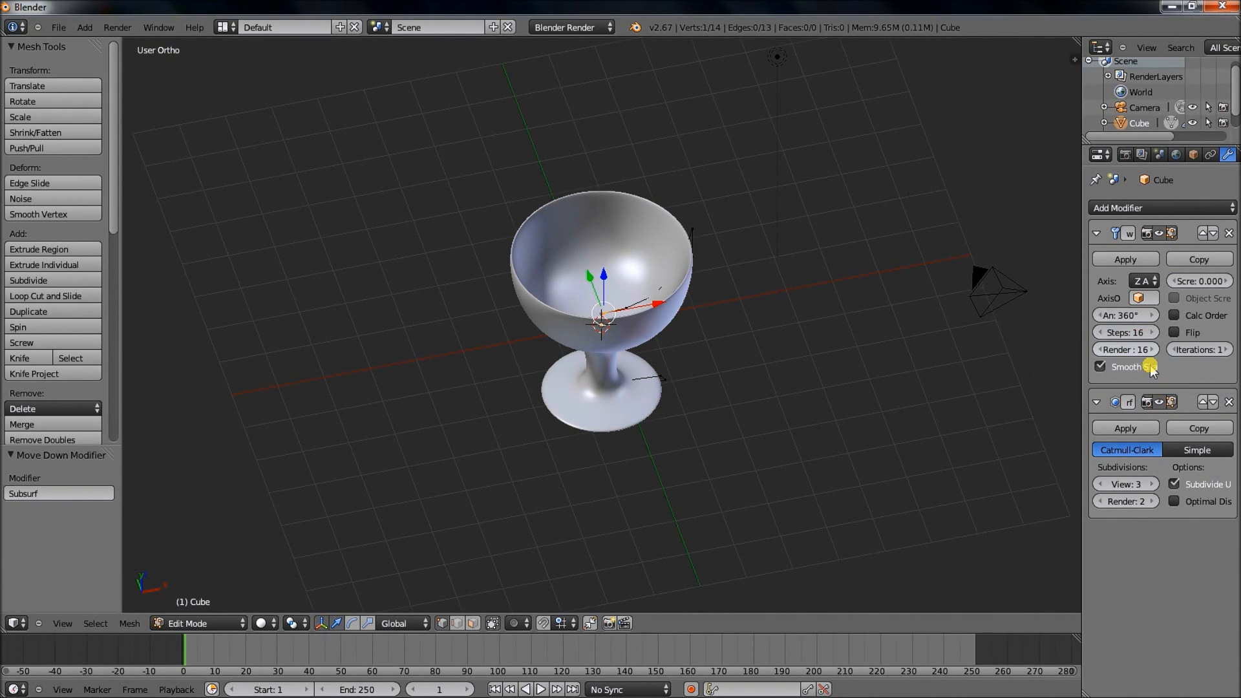
# Step: Set the Screw modifier's viewport steps to 8
pyautogui.click(1151, 332)
pyautogui.click(1151, 332)
pyautogui.click(1151, 332)
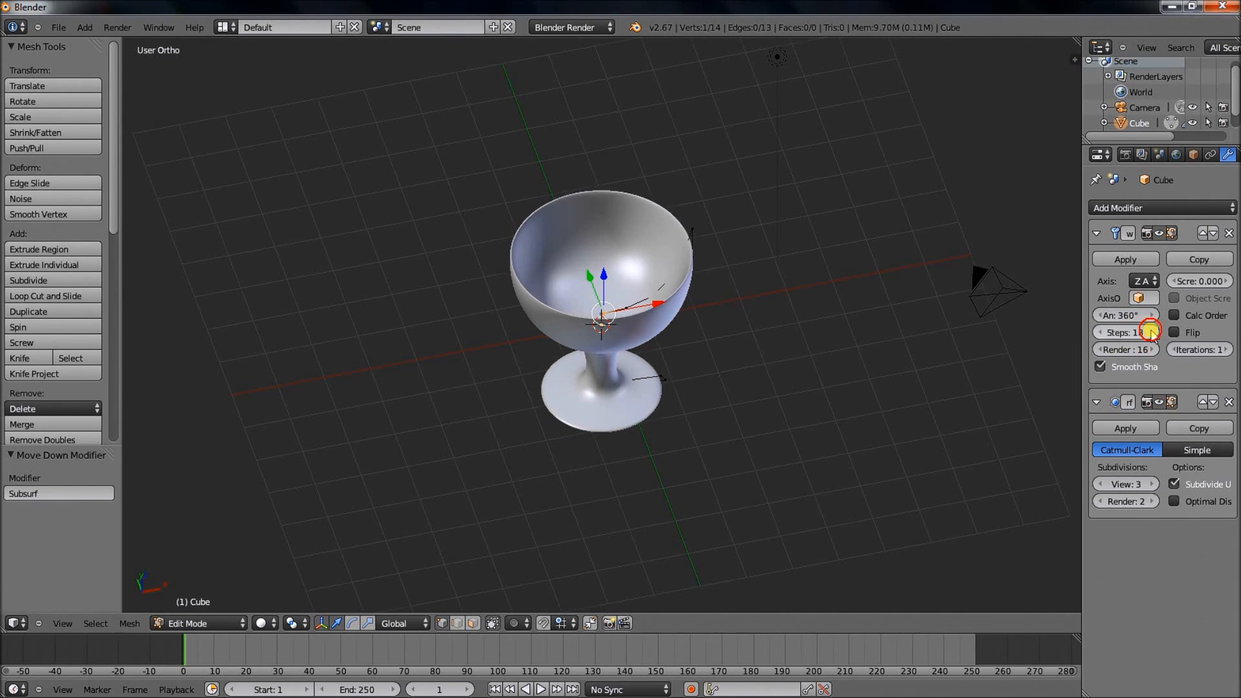
pyautogui.click(1097, 332)
pyautogui.click(1138, 332)
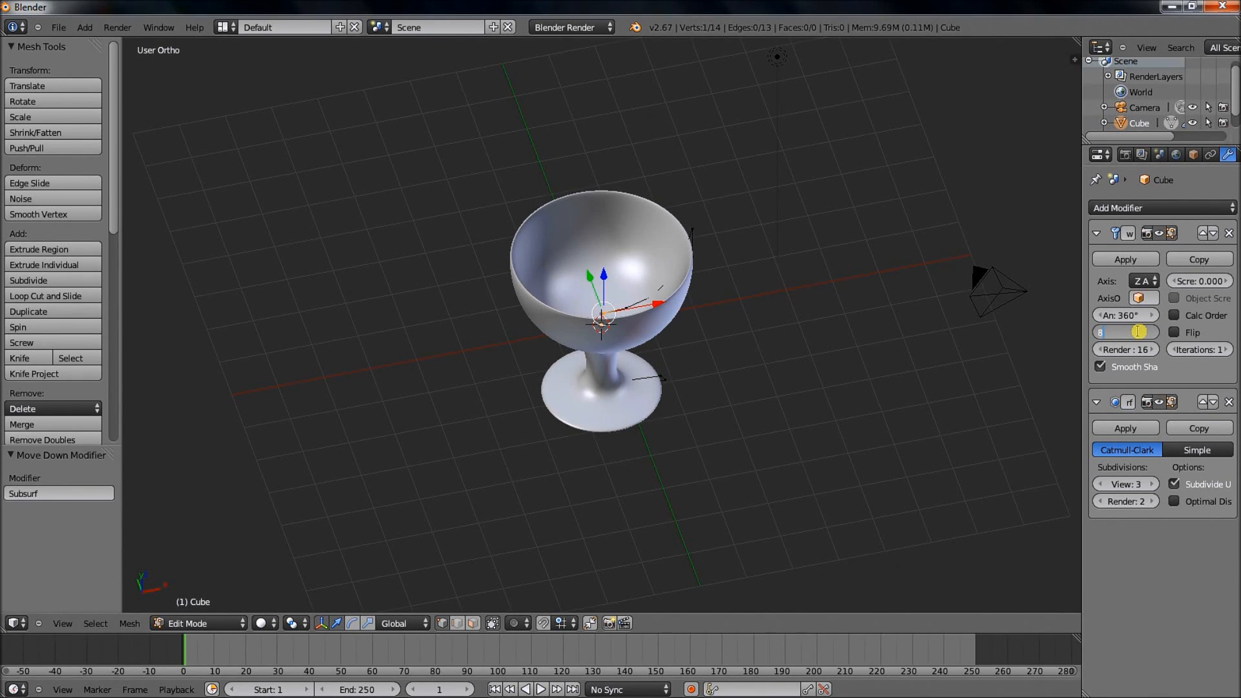
pyautogui.press('Return')
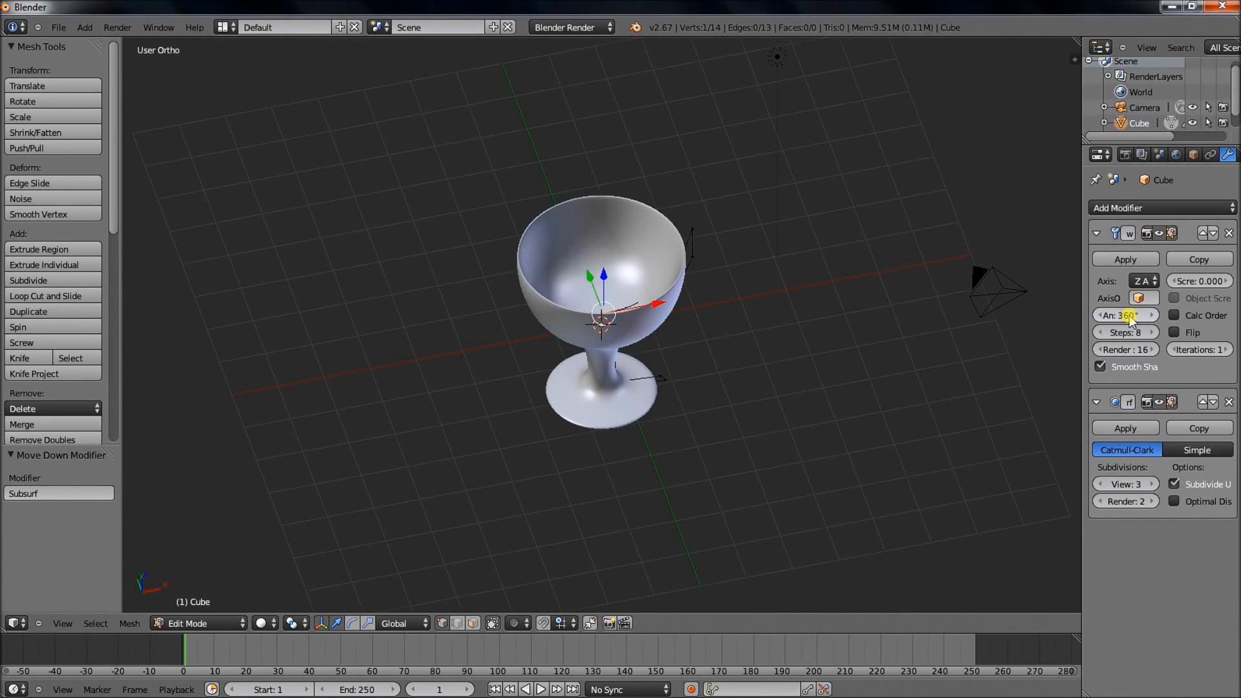
# Step: Try a 60° revolution angle on the Screw modifier and restore it to 360°
pyautogui.click(1128, 315)
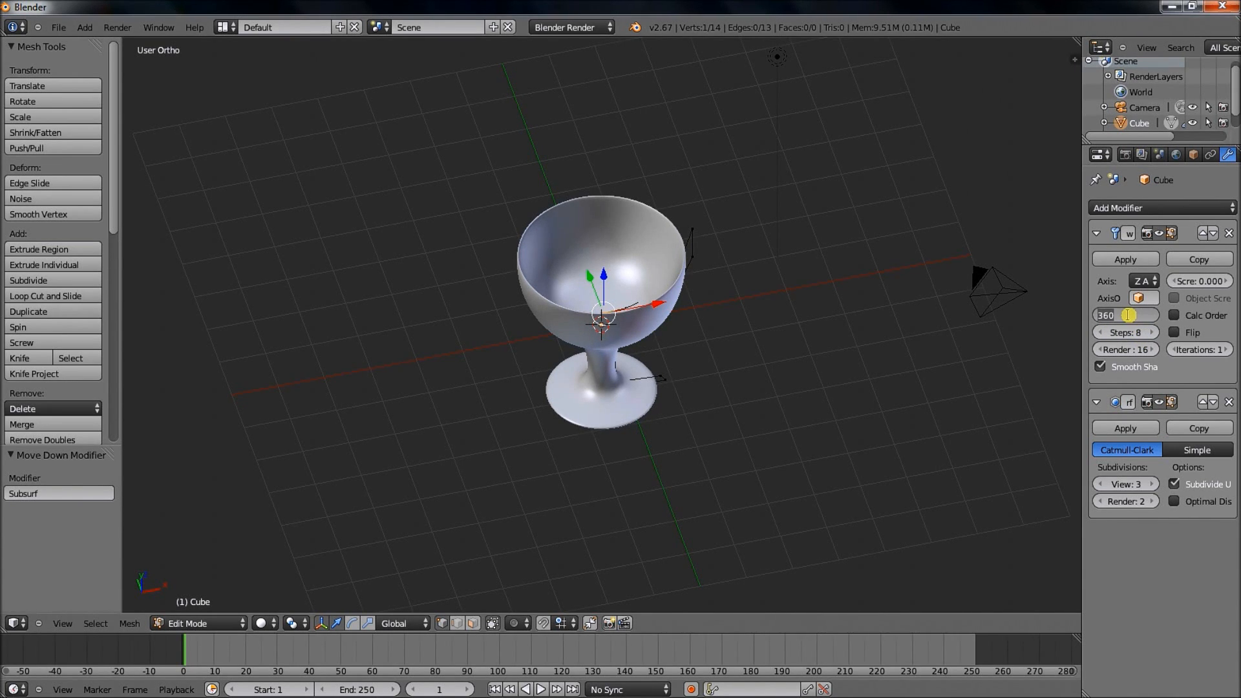
pyautogui.write('60')
pyautogui.press('Return')
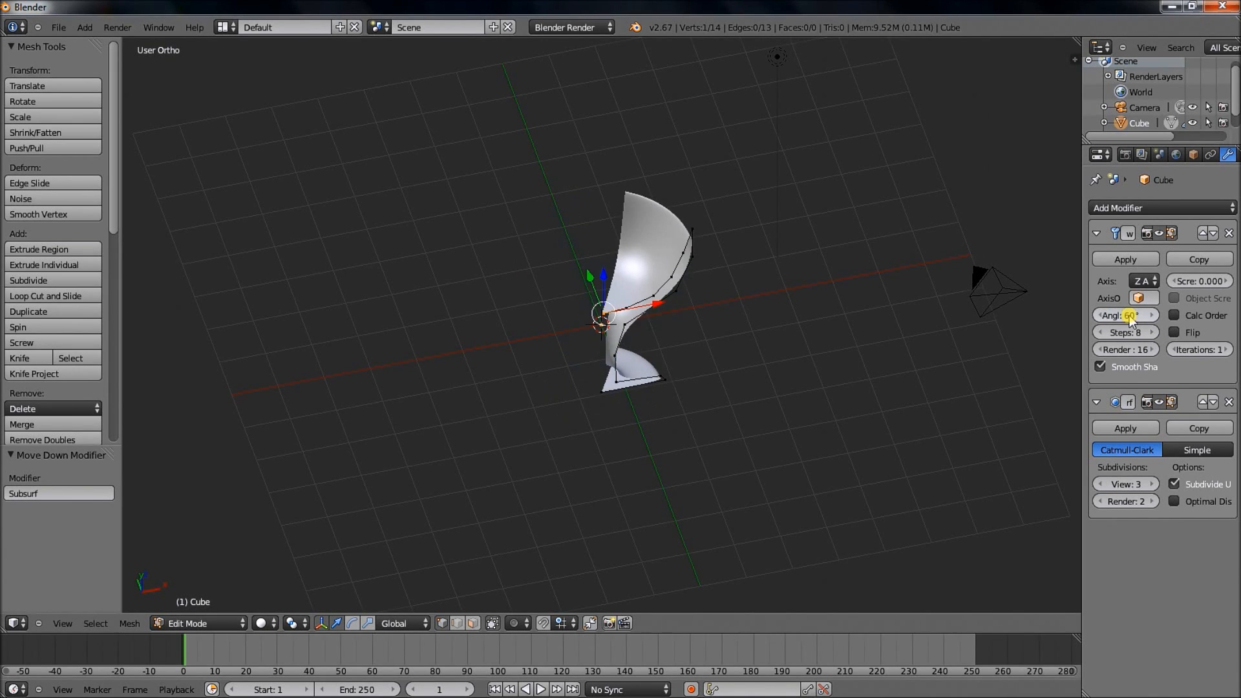
pyautogui.click(1129, 316)
pyautogui.press('Return')
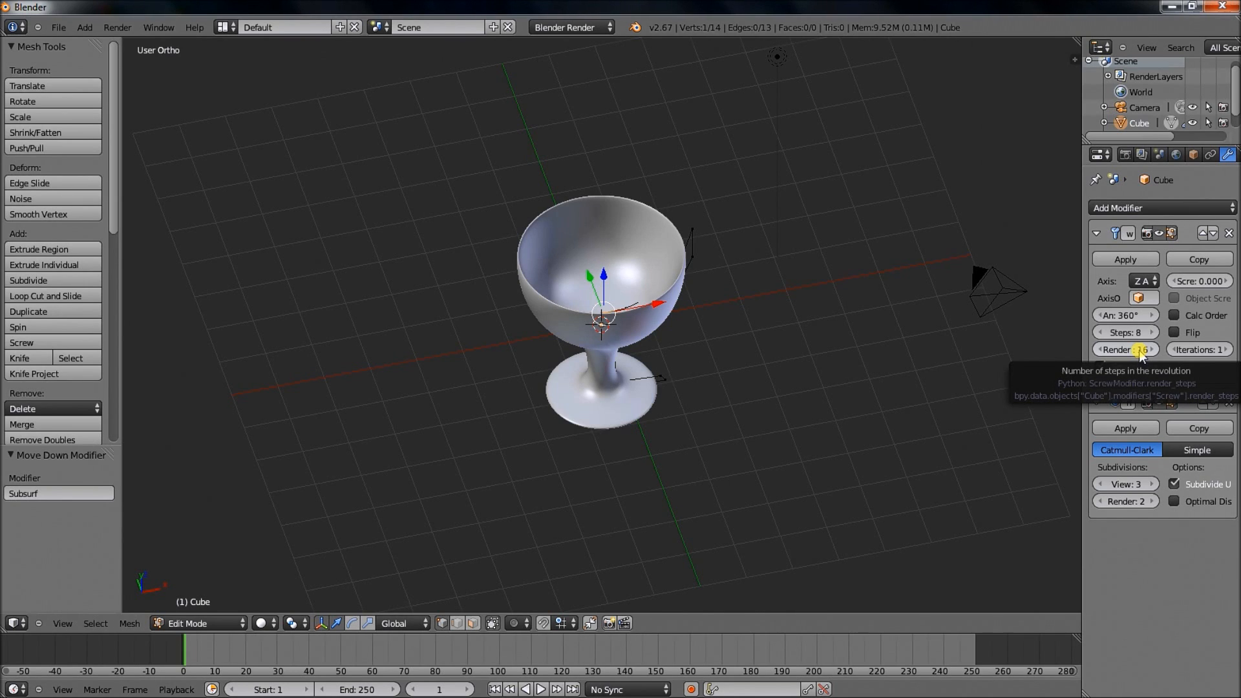
# Step: Set the Screw modifier's render steps to 8 and the Subdivision Surface modifier's view subdivisions to 2
pyautogui.click(1141, 350)
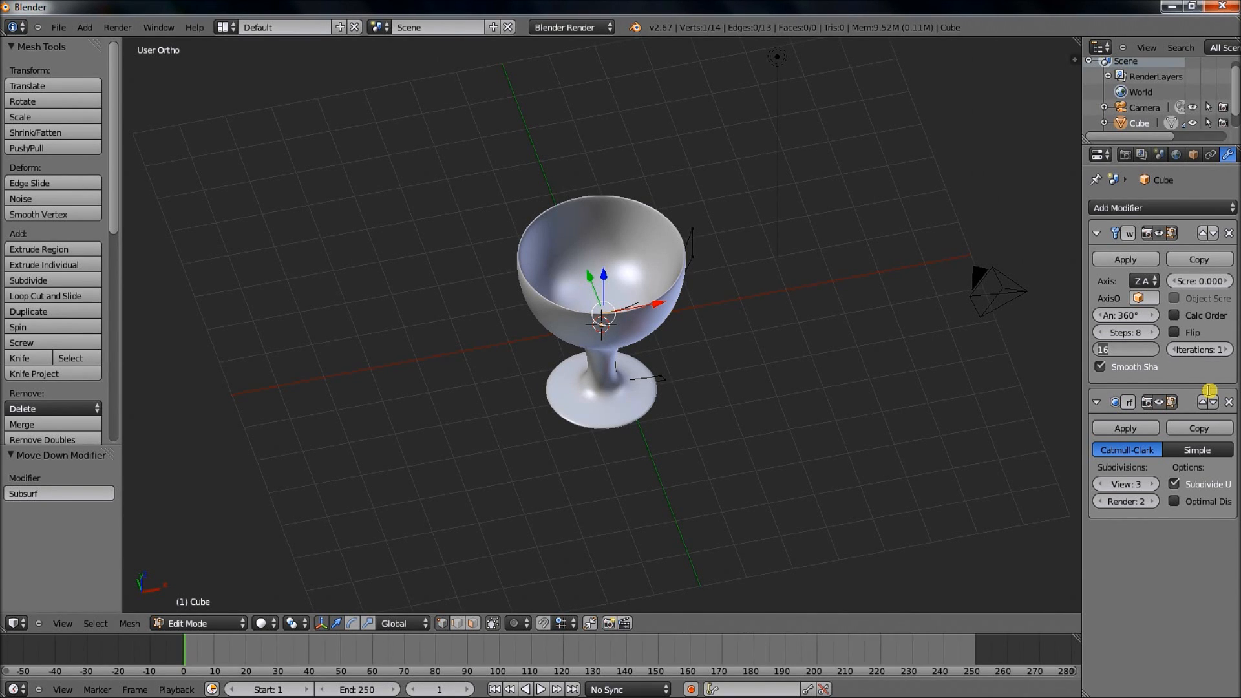
pyautogui.write('8')
pyautogui.press('Return')
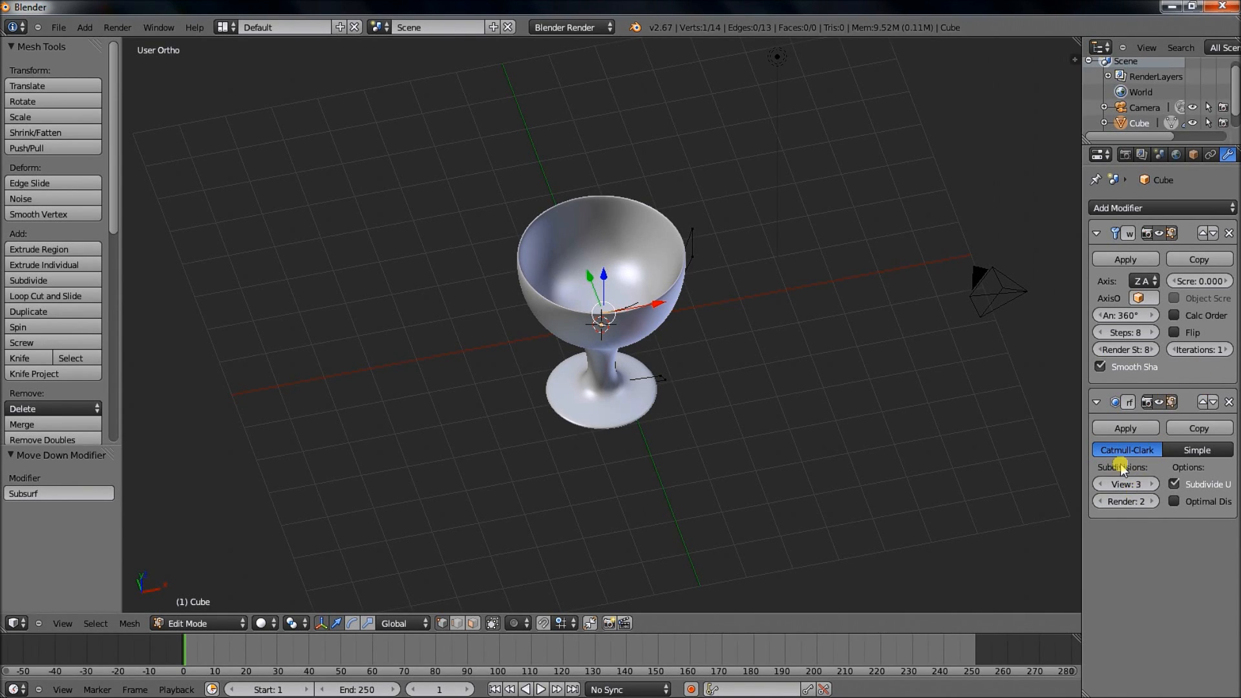
pyautogui.click(1101, 485)
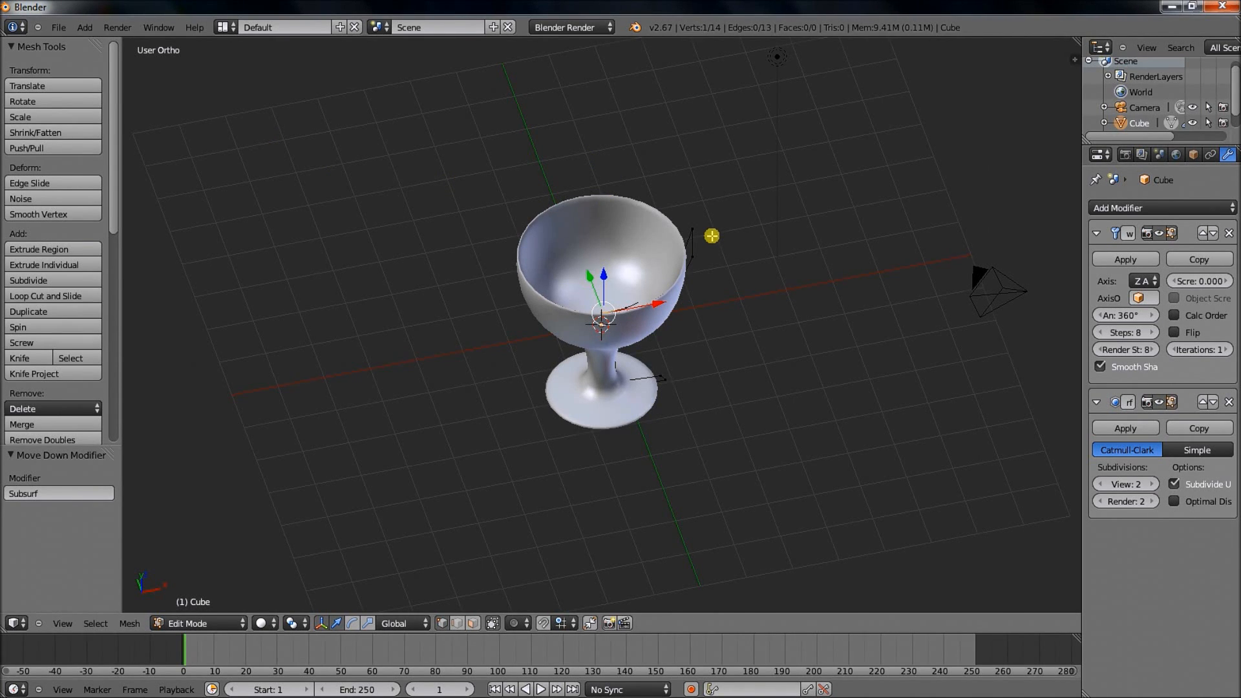
# Step: Examine the finished glass from below, from above and around its sides
pyautogui.press('KP_2')
pyautogui.press('KP_2')
pyautogui.press('KP_2')
pyautogui.press('KP_2')
pyautogui.press('KP_2')
pyautogui.press('KP_2')
pyautogui.press('KP_2')
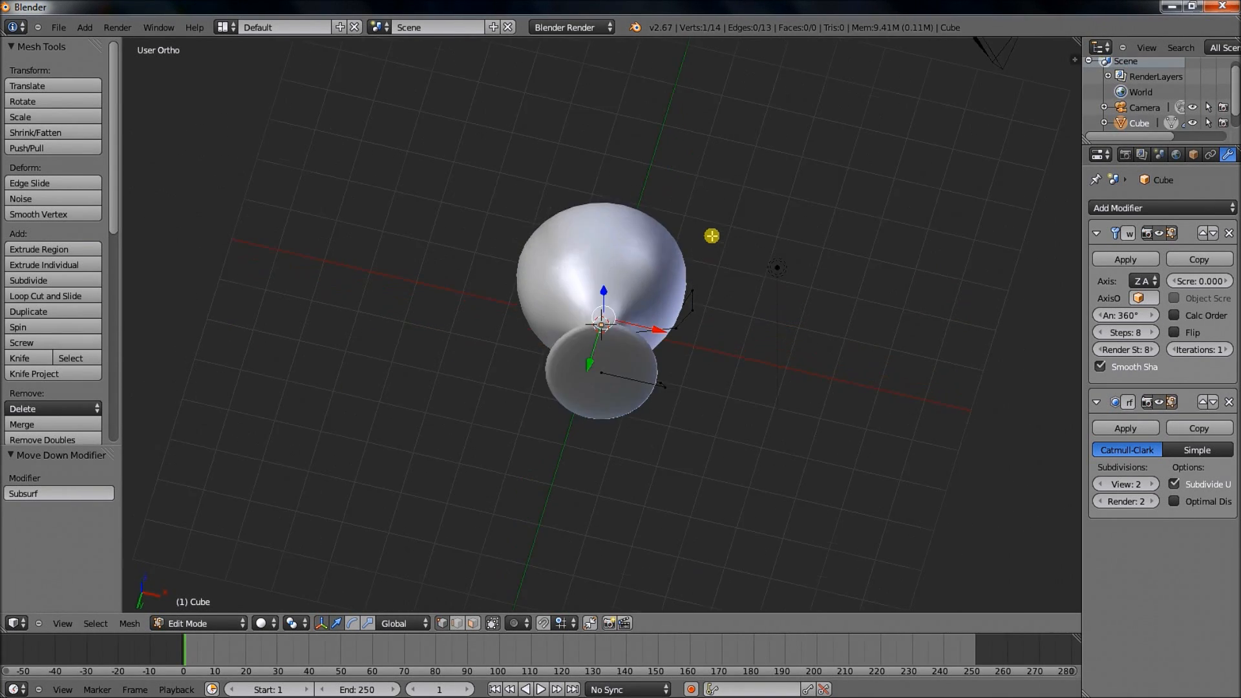
pyautogui.press('KP_8')
pyautogui.press('KP_8')
pyautogui.press('KP_8')
pyautogui.press('KP_8')
pyautogui.press('KP_8')
pyautogui.press('KP_8')
pyautogui.press('KP_8')
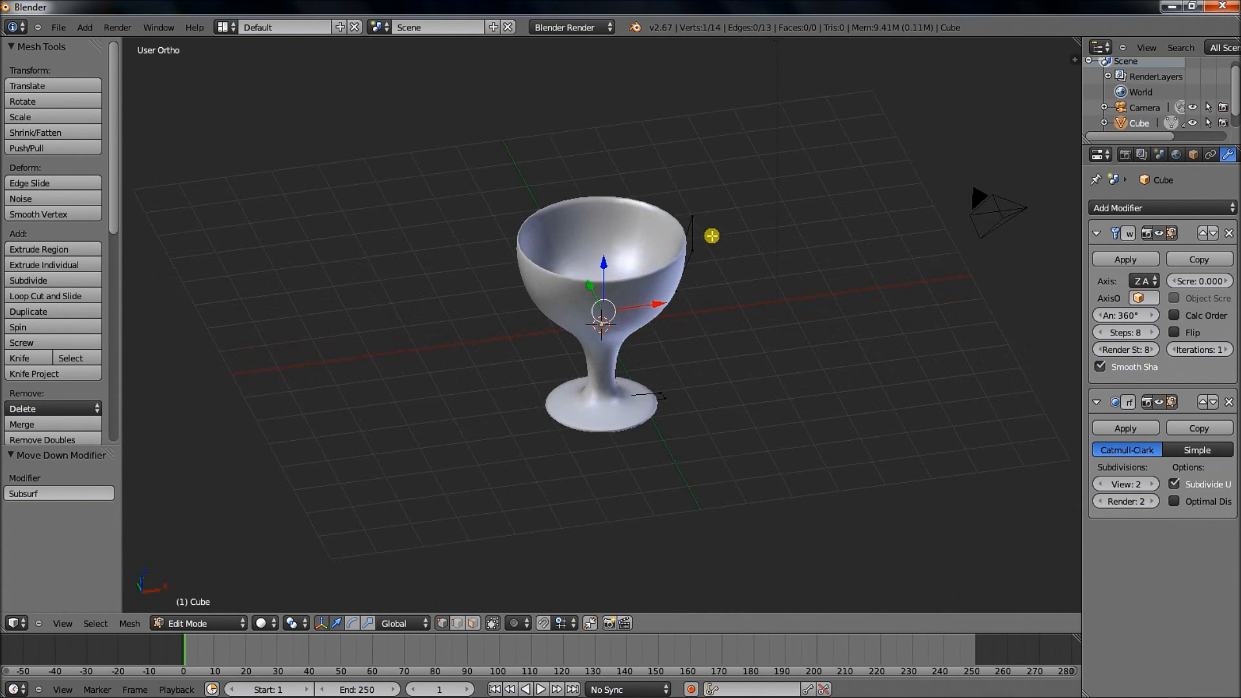
pyautogui.press('KP_6')
pyautogui.press('KP_6')
pyautogui.press('KP_6')
pyautogui.press('KP_6')
pyautogui.press('KP_6')
pyautogui.press('KP_6')
pyautogui.press('KP_6')
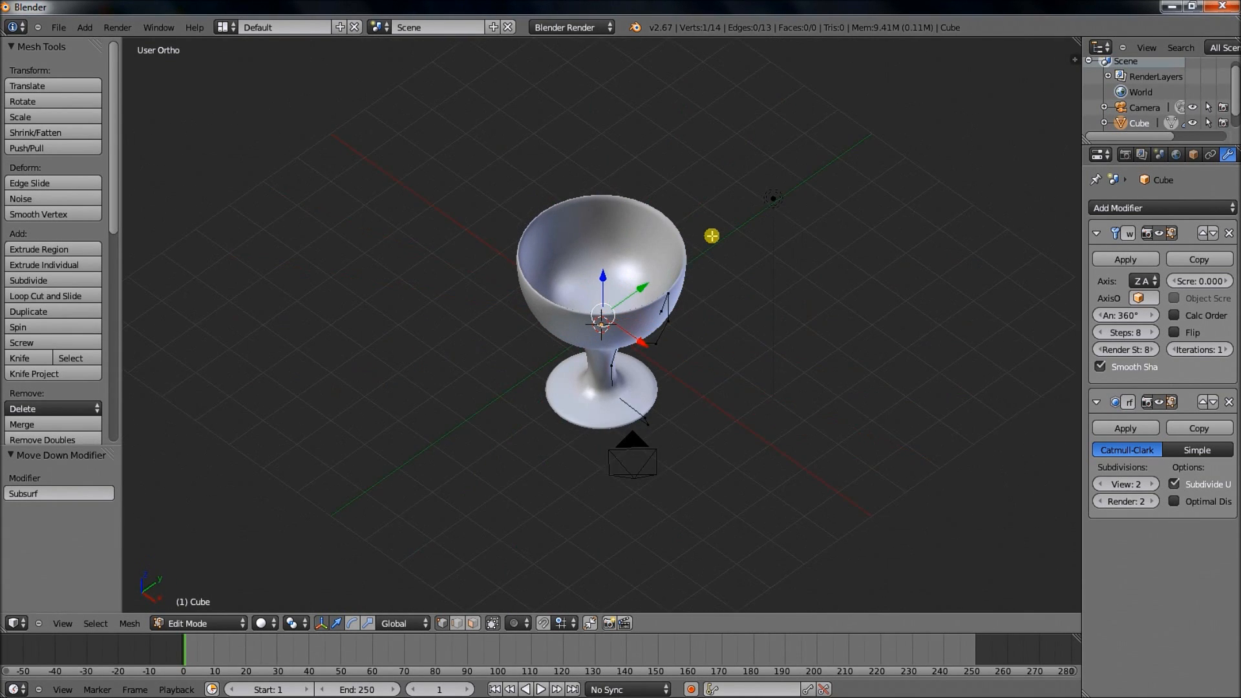
pyautogui.press('KP_2')
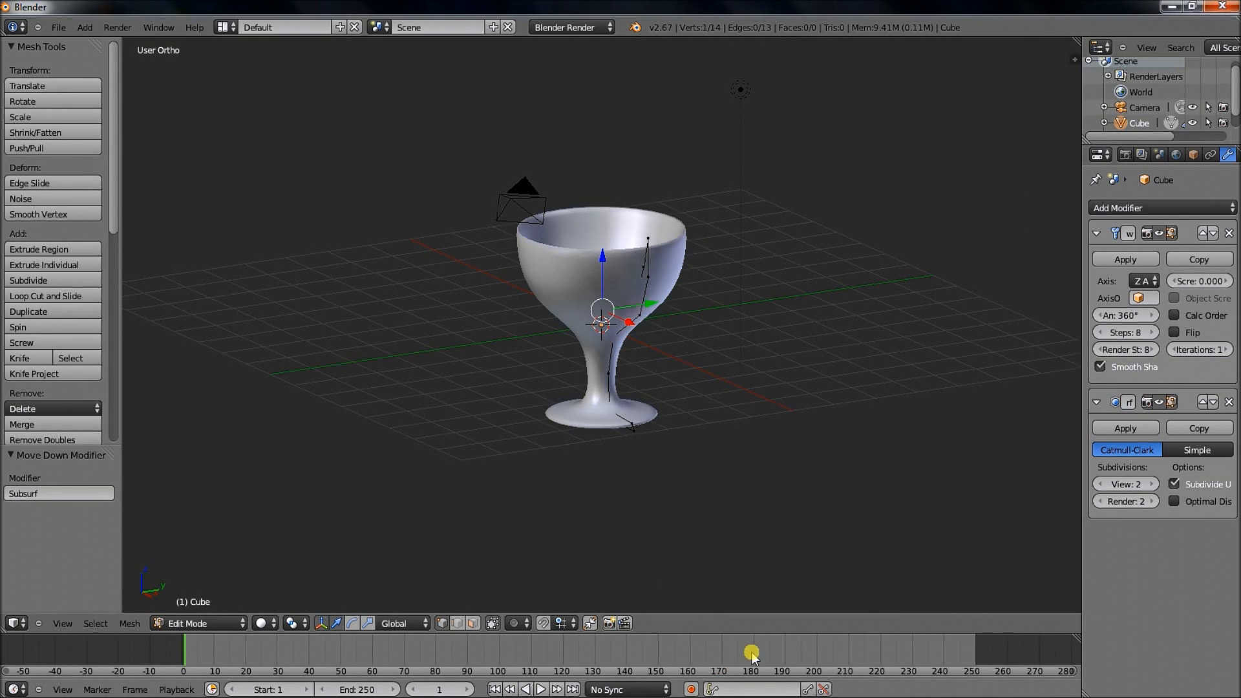
pyautogui.moveTo(728, 692)
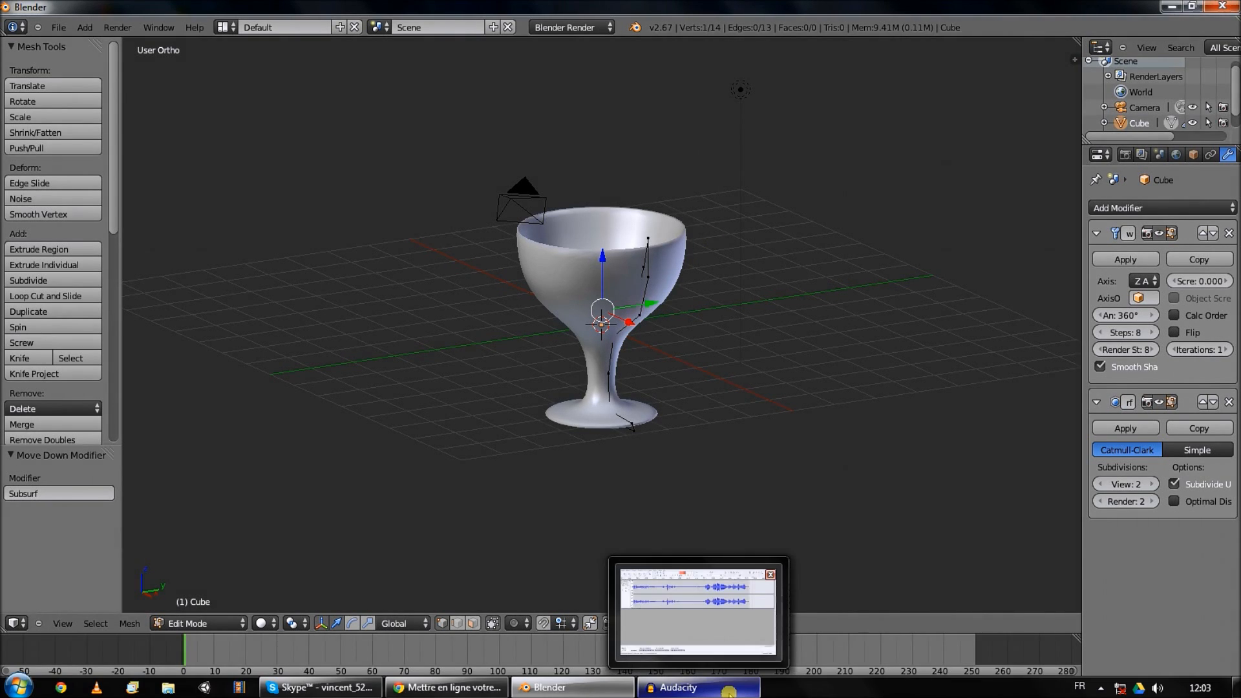
pyautogui.click(729, 689)
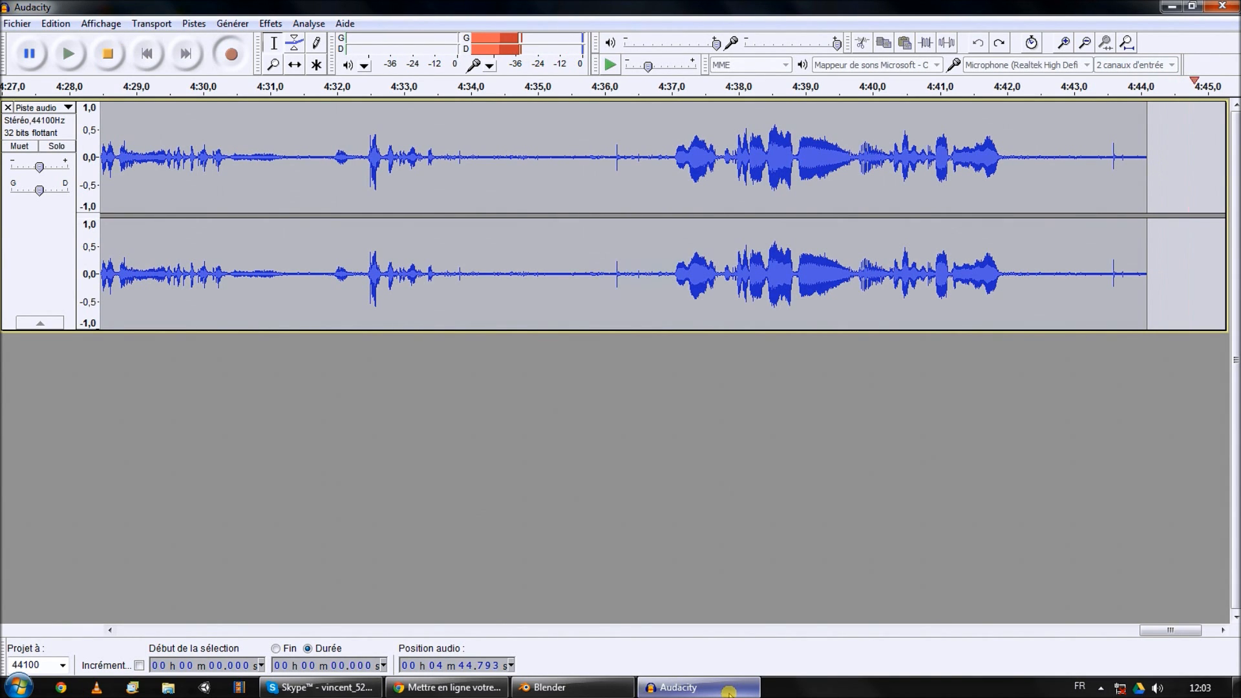
pyautogui.click(729, 689)
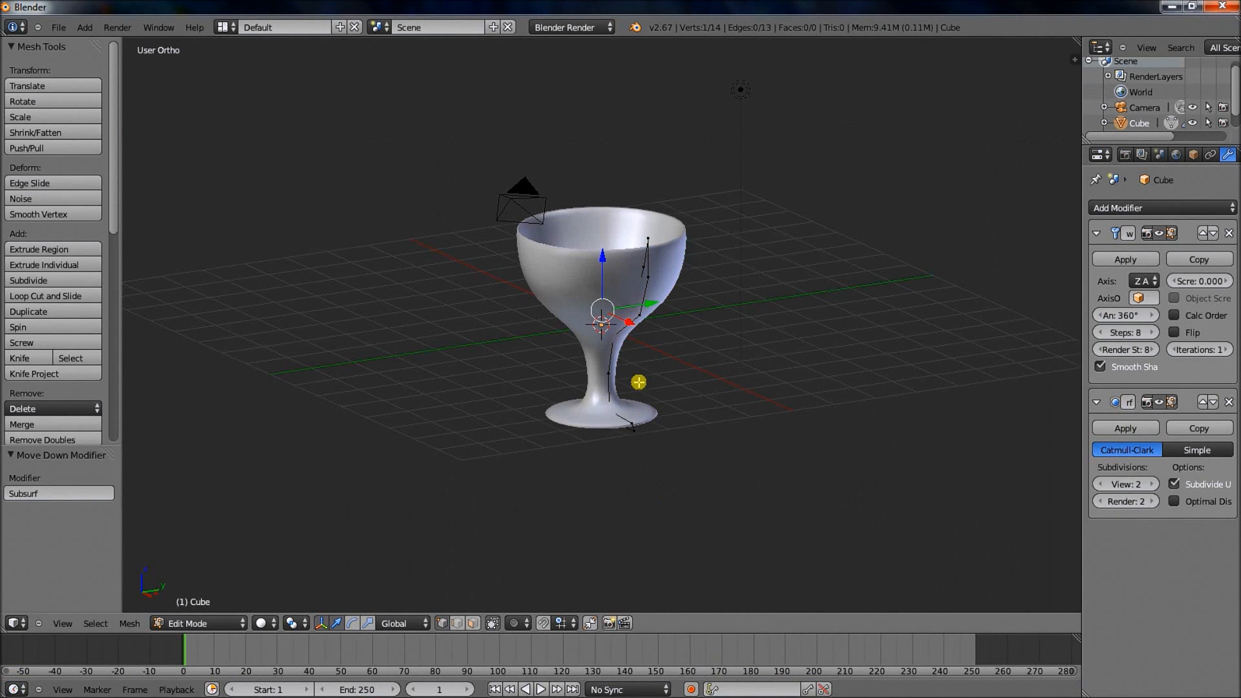
# Step: Save the glass scene as verre.blend in the tuto folder
pyautogui.click(58, 27)
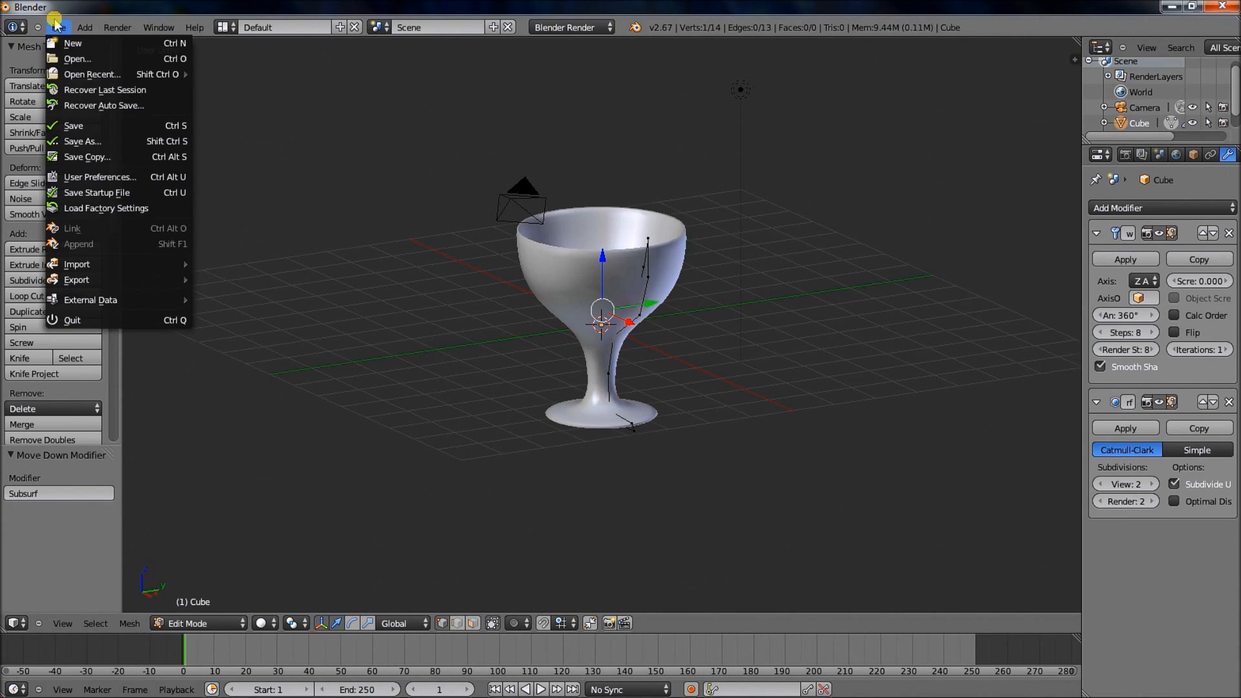
pyautogui.click(128, 141)
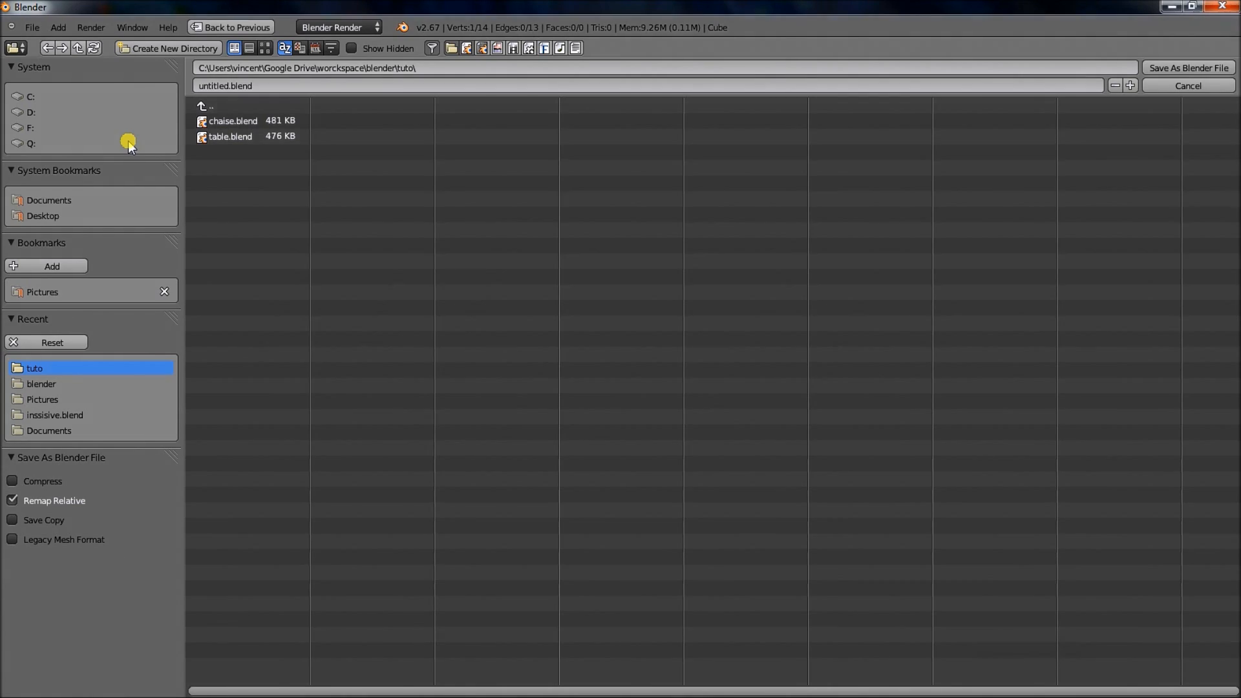
pyautogui.click(262, 84)
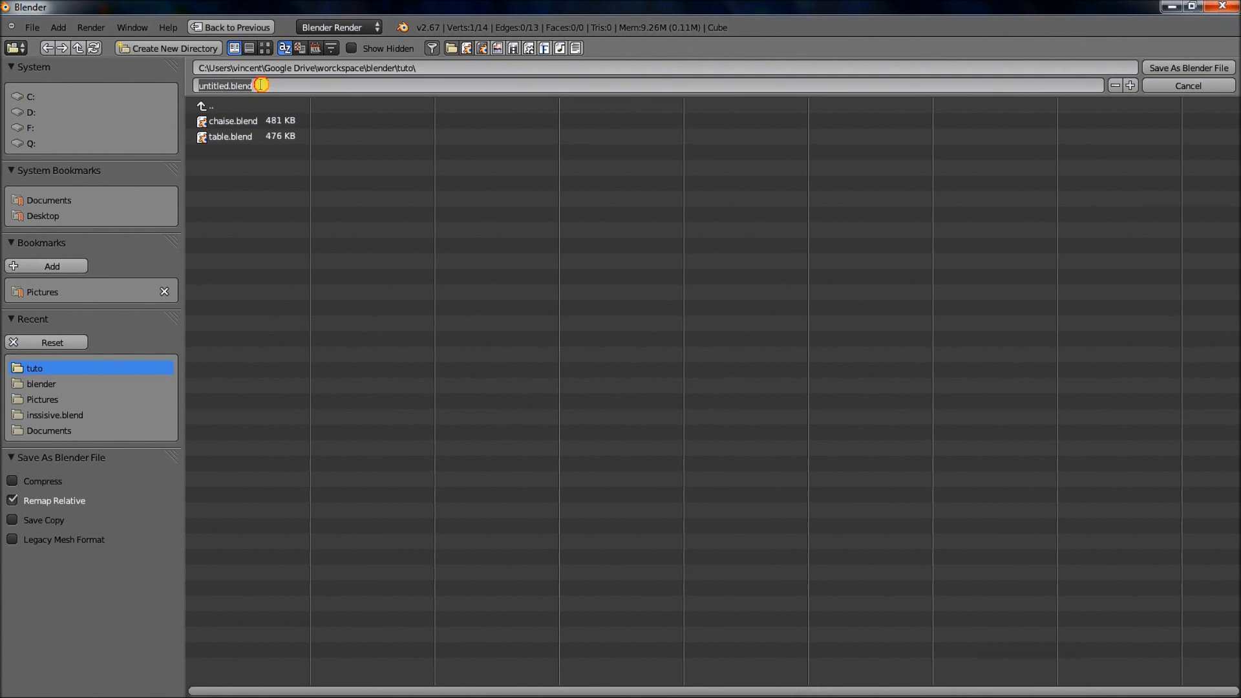
pyautogui.write('v')
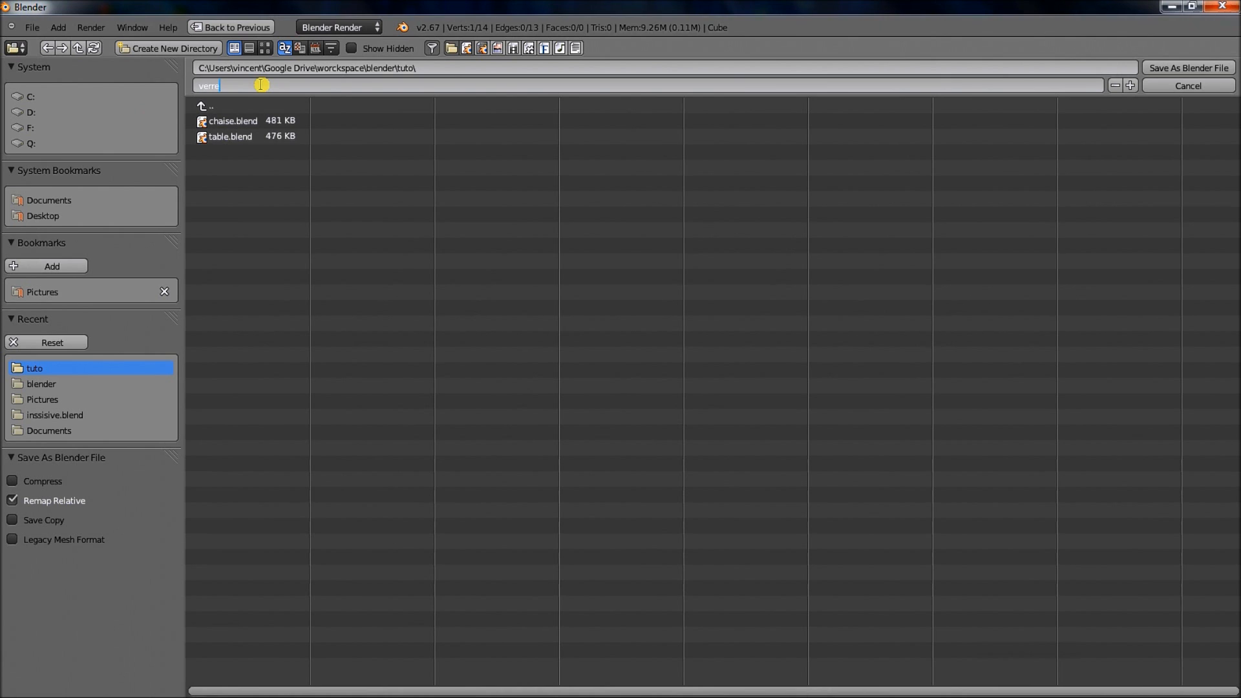
pyautogui.write('erre')
pyautogui.press('Return')
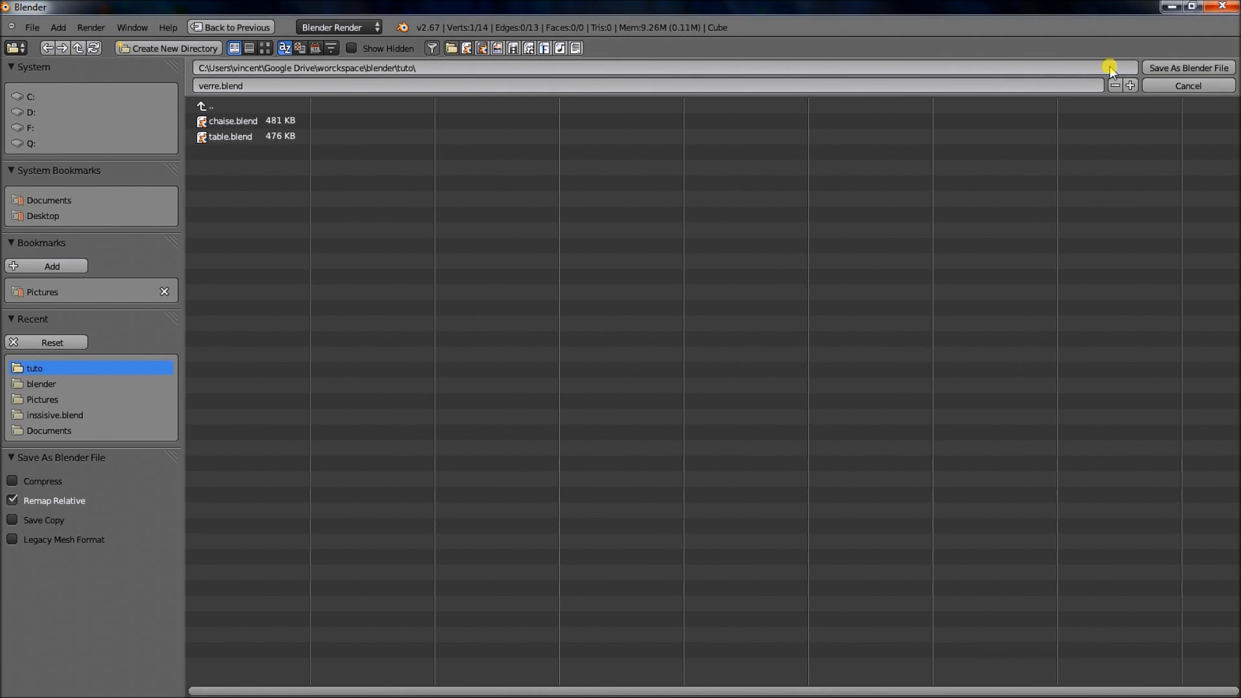
pyautogui.click(1174, 68)
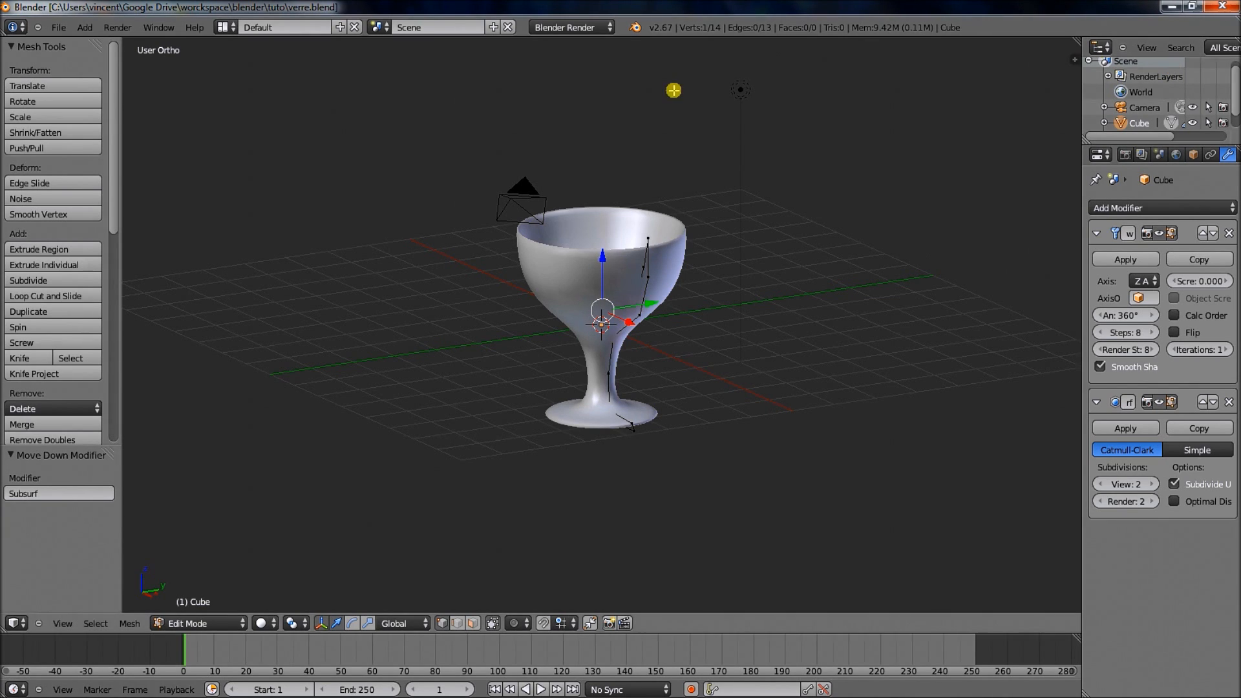
# Step: Start a new scene from the startup file and view it from the front in orthographic projection
pyautogui.click(58, 27)
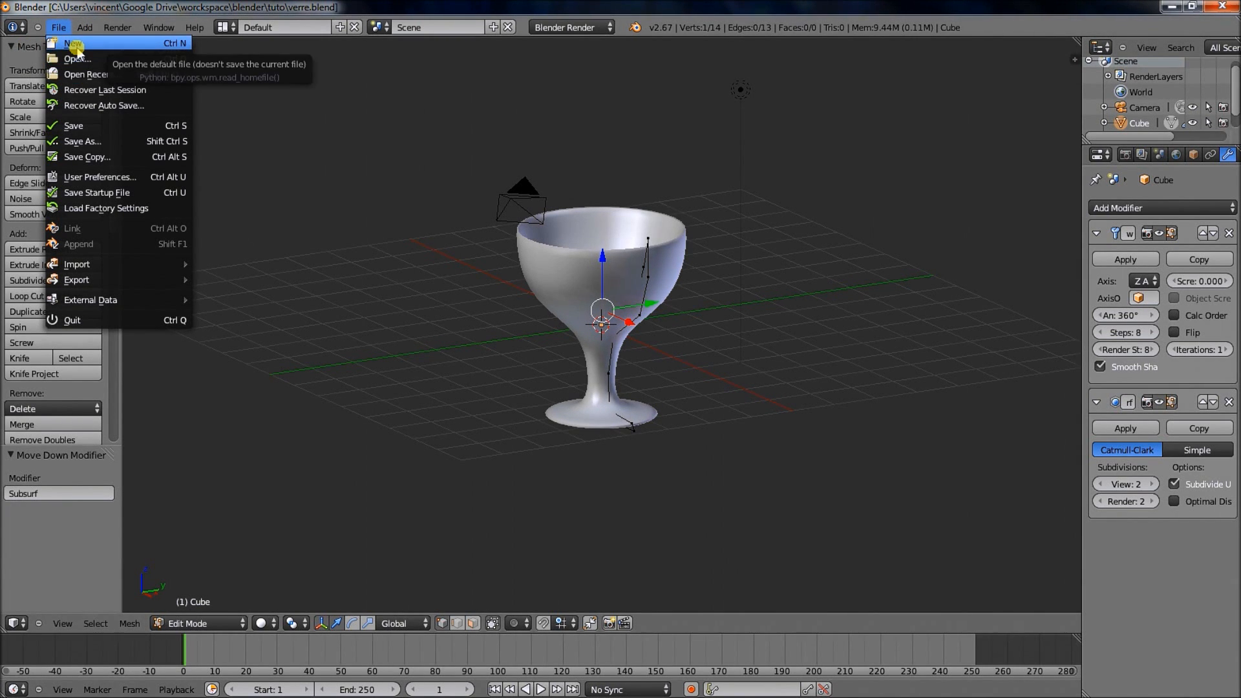
pyautogui.click(74, 43)
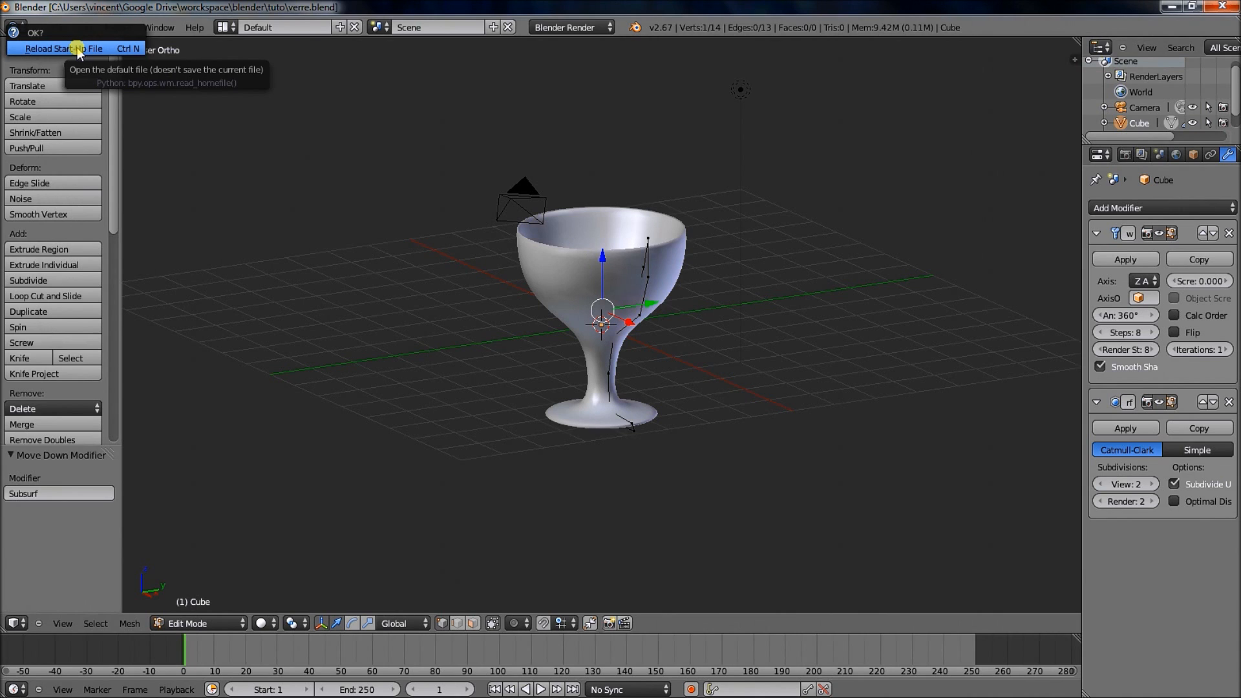
pyautogui.click(77, 49)
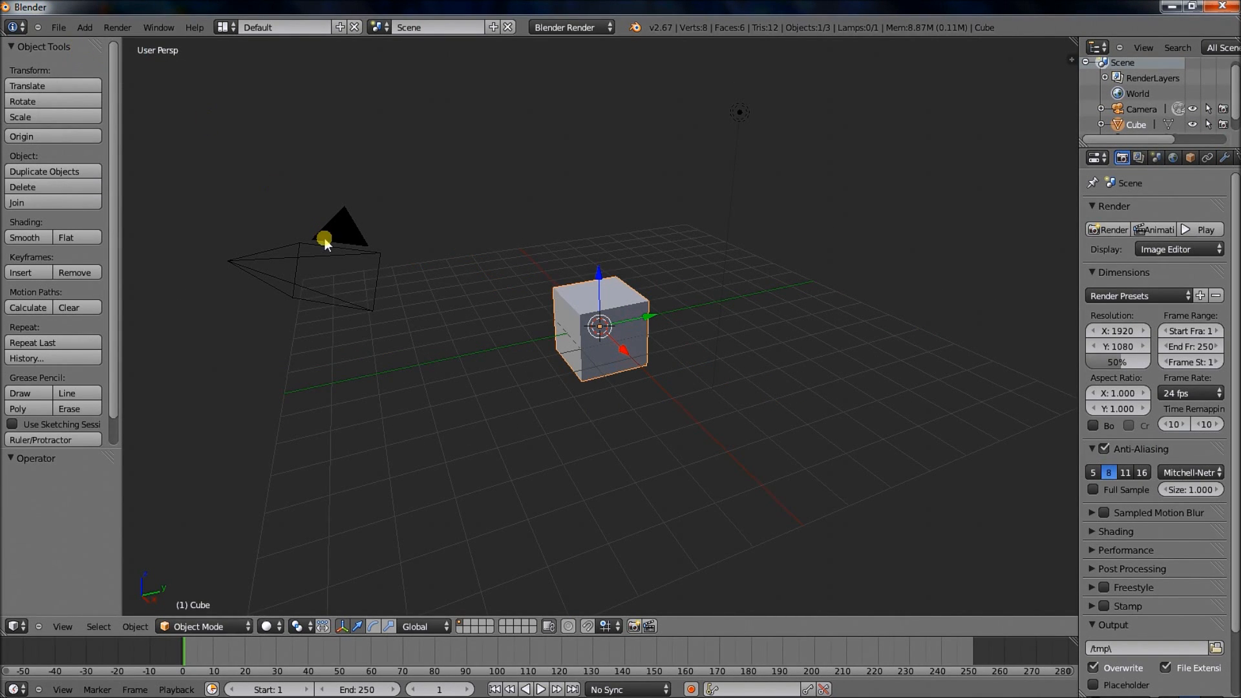
pyautogui.press('KP_1')
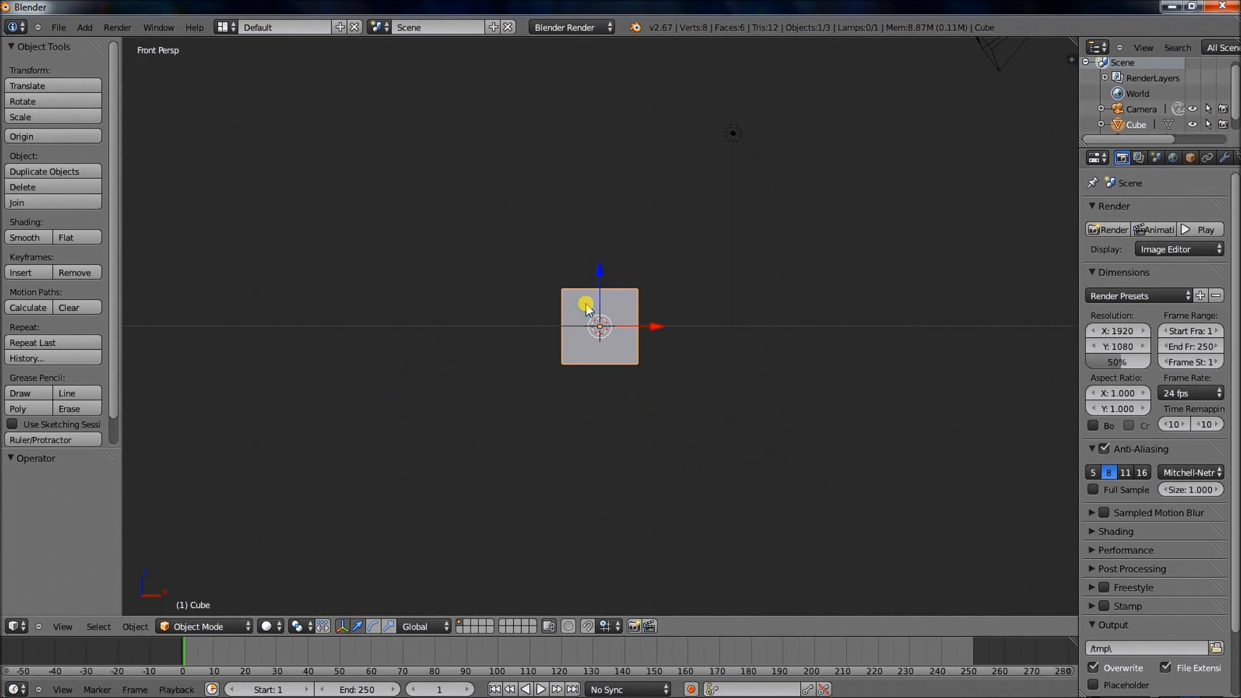
pyautogui.press('KP_5')
# Step: Restrict rendering of the unselected objects and enter Edit Mode on the cube
pyautogui.hotkey('ctrl', 'h')
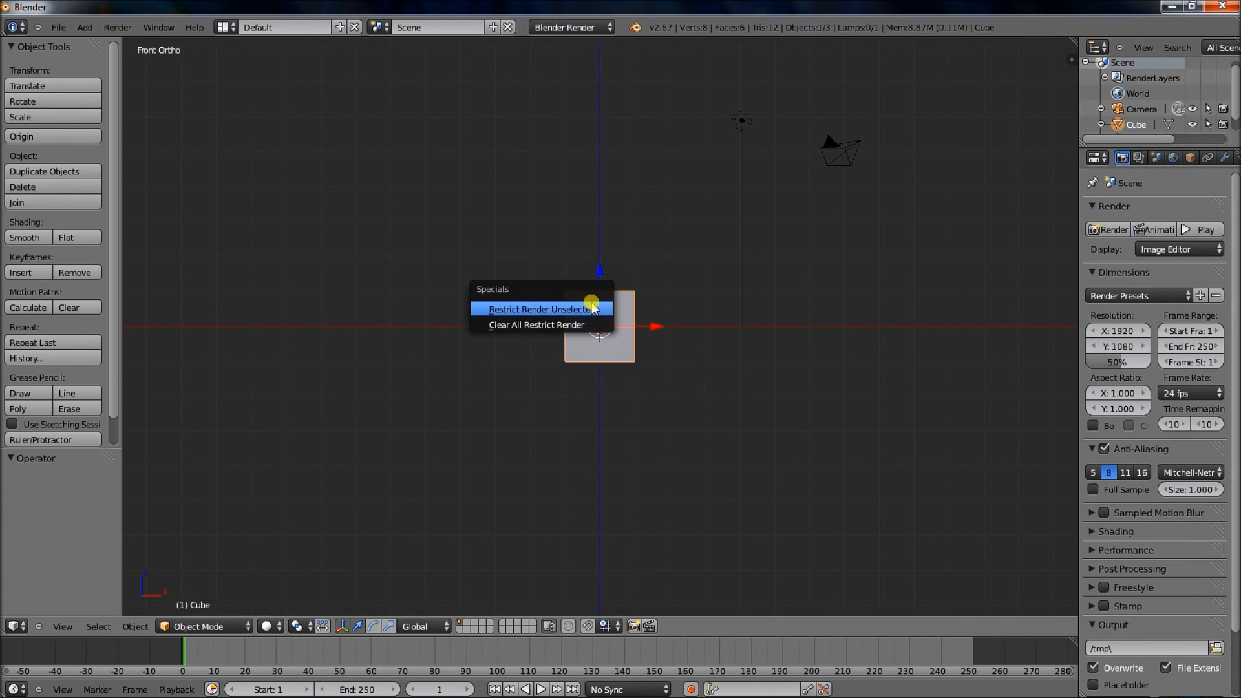
pyautogui.click(588, 306)
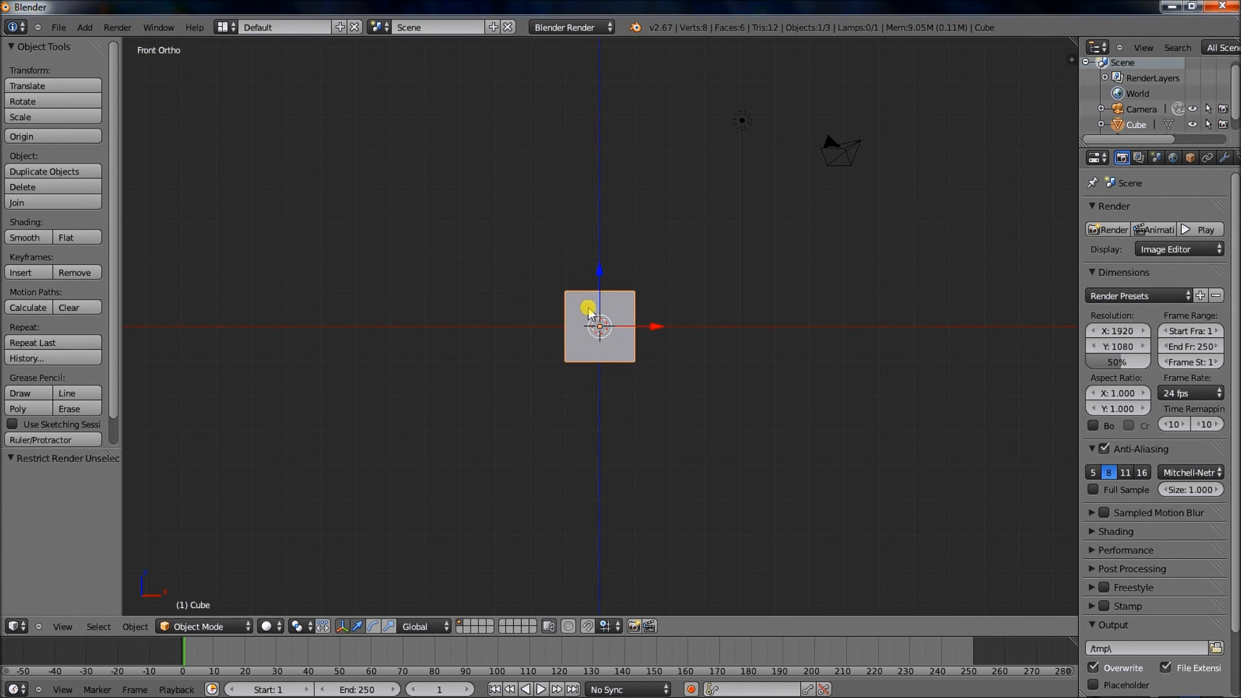
pyautogui.hotkey('ctrl', 'h')
pyautogui.press('Tab')
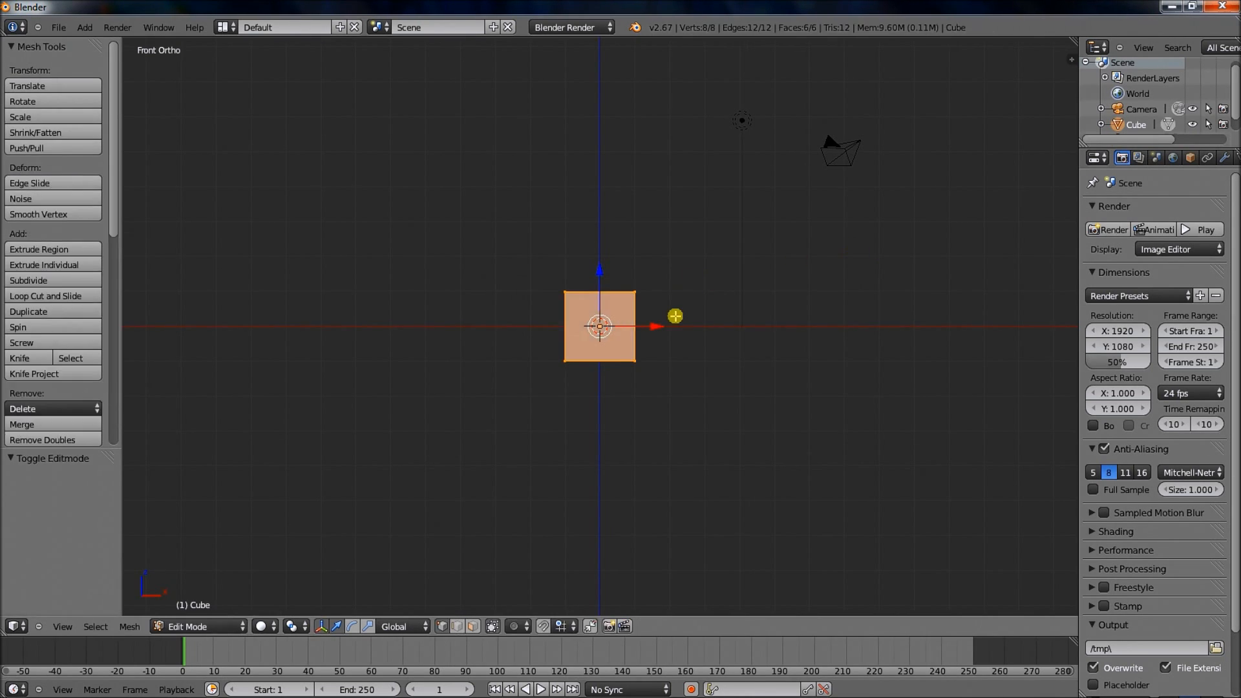
pyautogui.press('w')
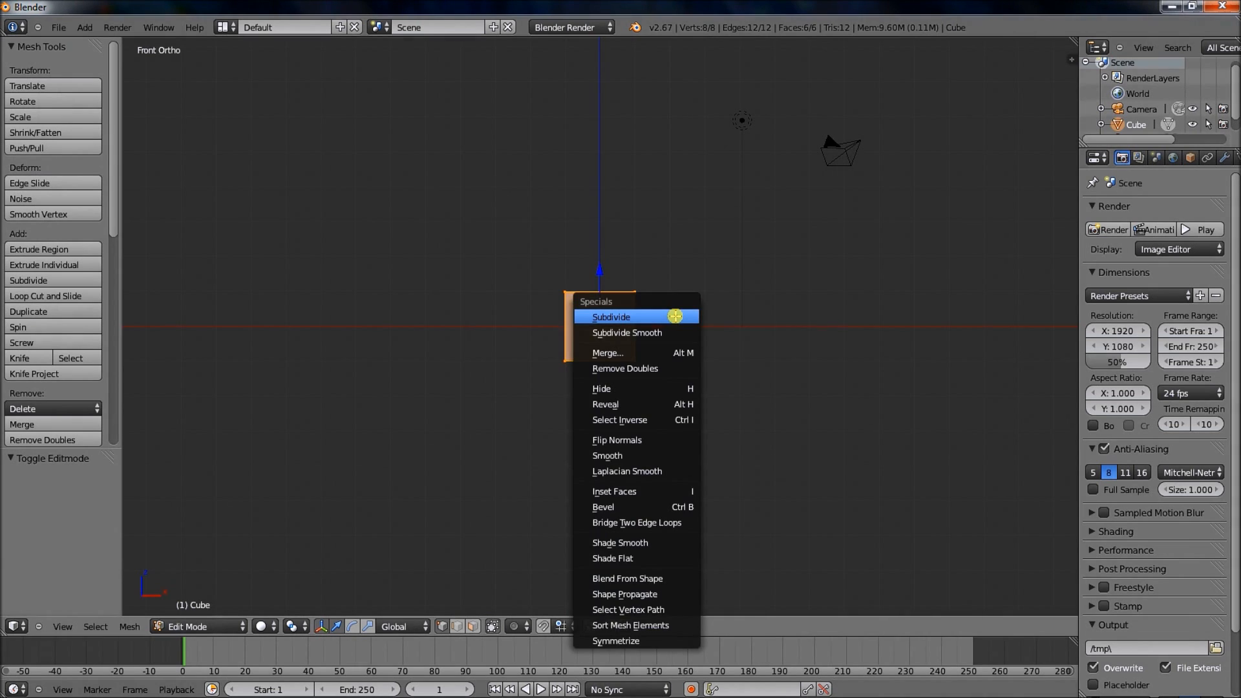
pyautogui.click(660, 358)
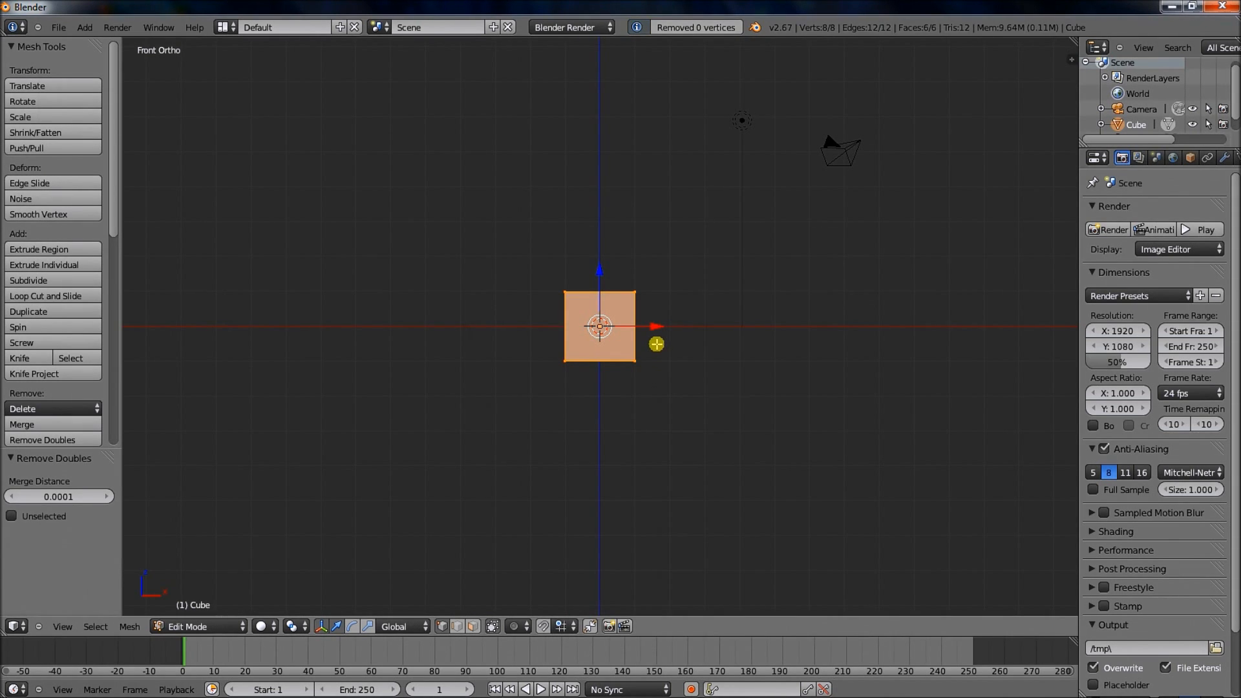
pyautogui.hotkey('ctrl', 'z')
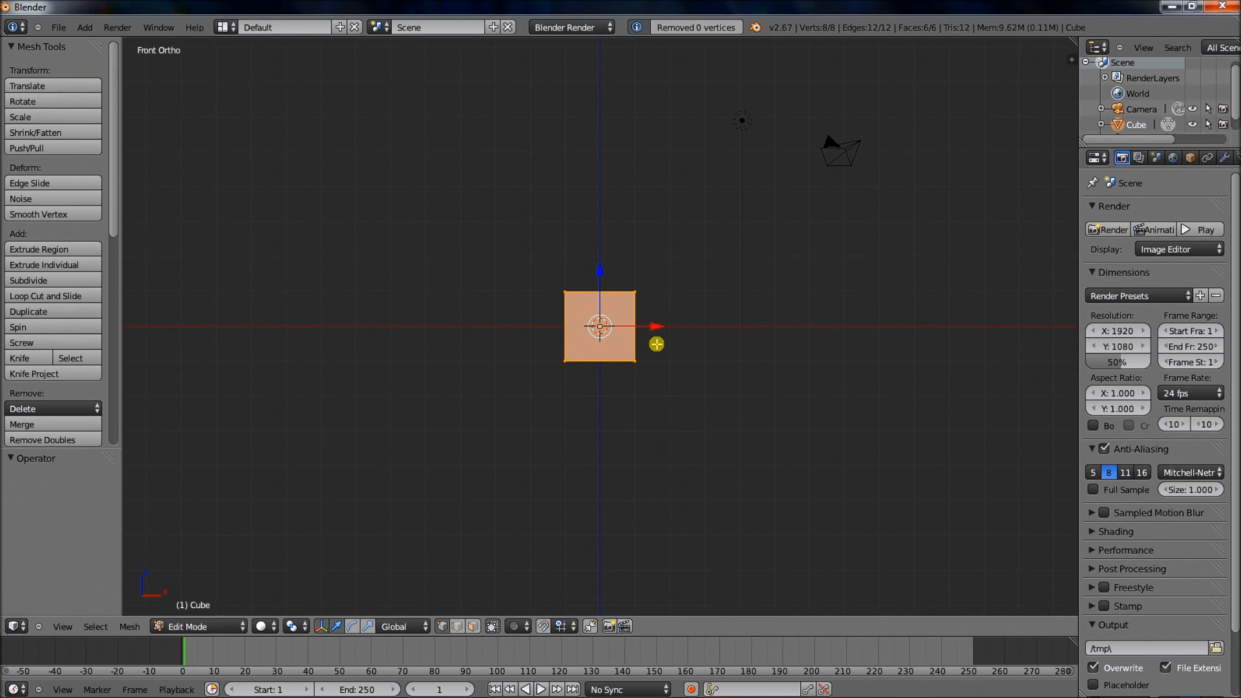
# Step: Merge all the cube's vertices at center and move the merged vertex down about 0.446 along Z
pyautogui.press('w')
pyautogui.click(634, 326)
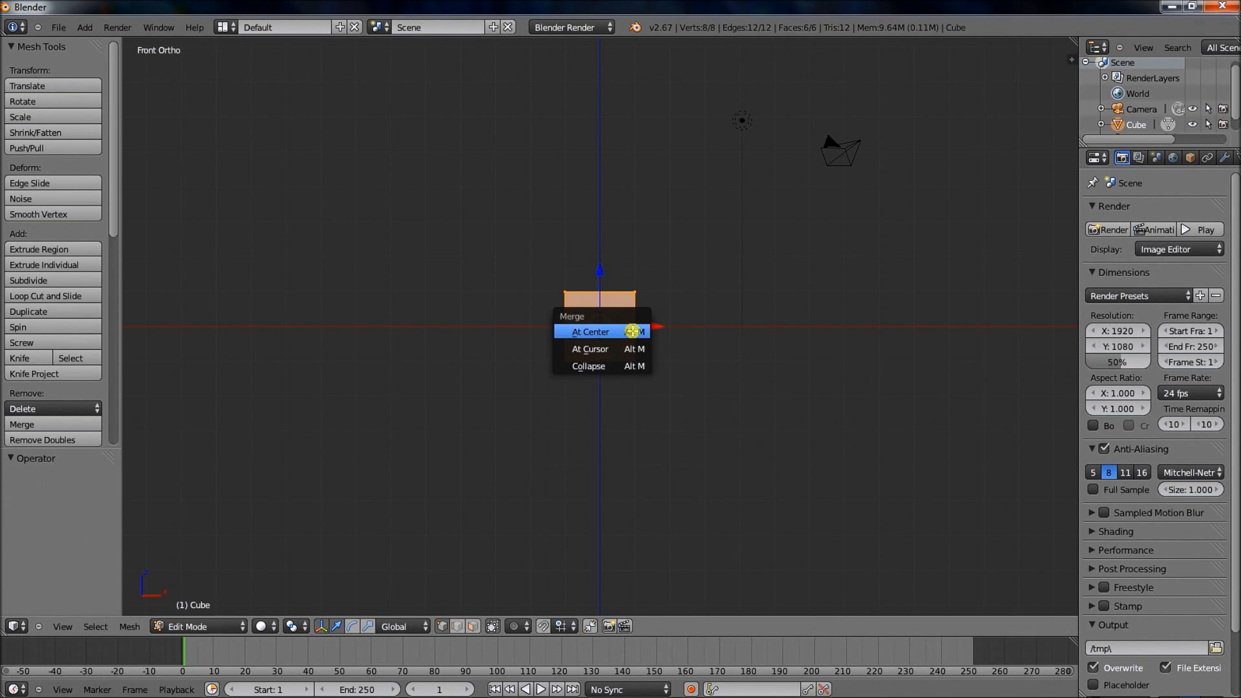
pyautogui.click(633, 331)
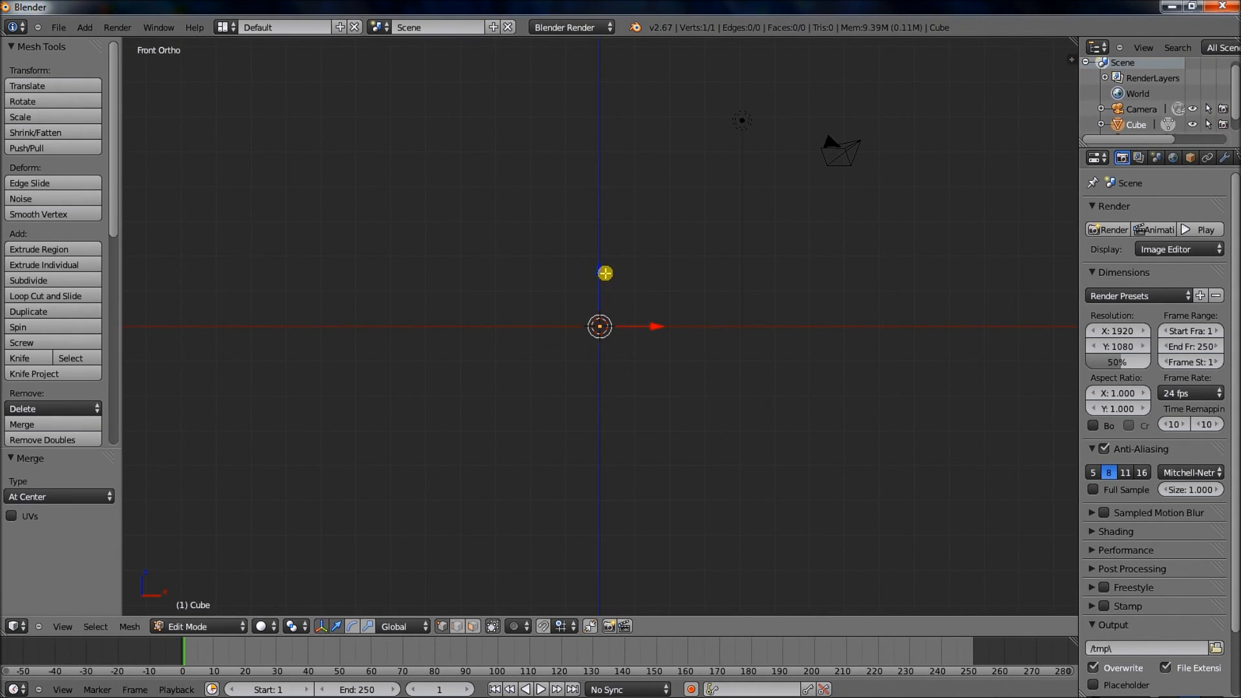
pyautogui.moveTo(605, 274); pyautogui.dragTo(606, 289)
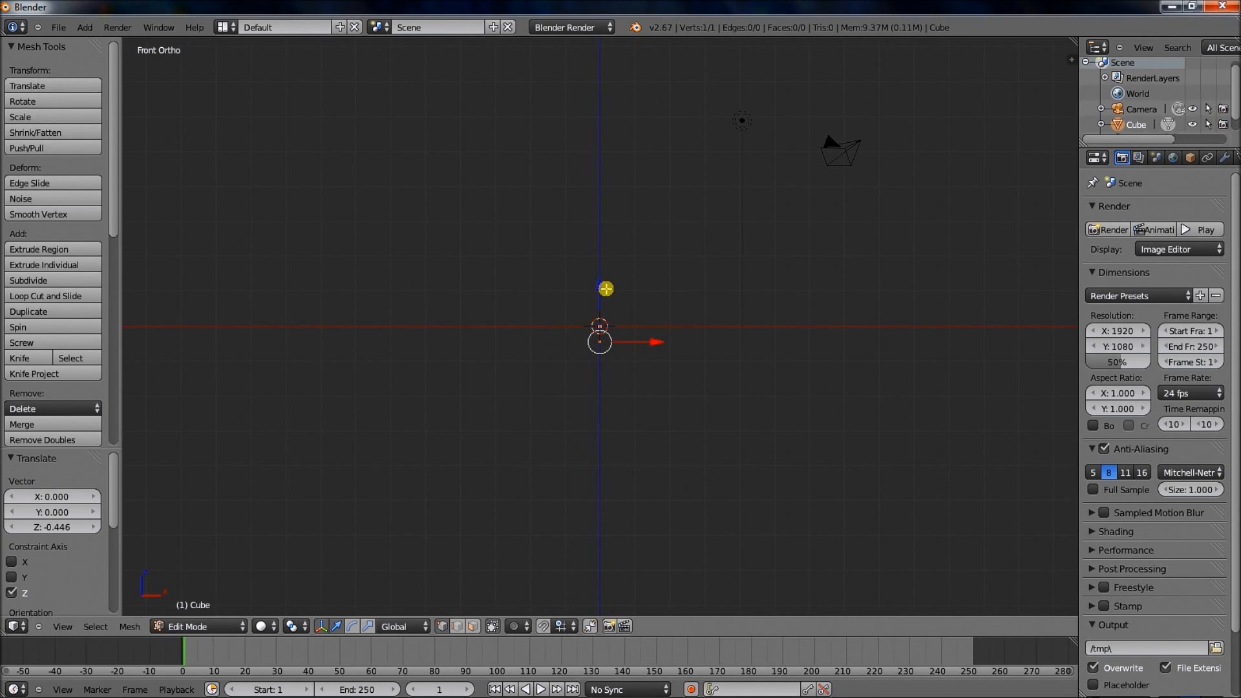
# Step: Extrude the vertex outward from the axis in three slightly descending segments, about 1.56, 1.2 and 0.78 wide in X, for the plate's underside
pyautogui.press('e')
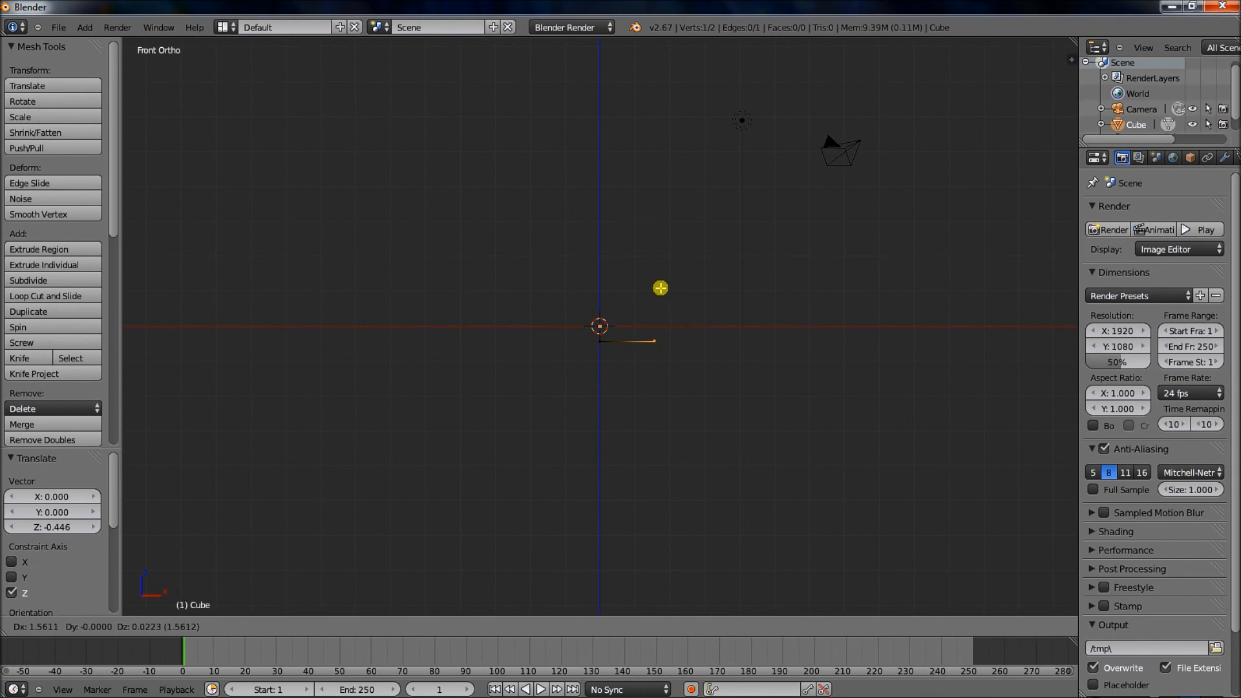
pyautogui.click(660, 287)
pyautogui.press('e')
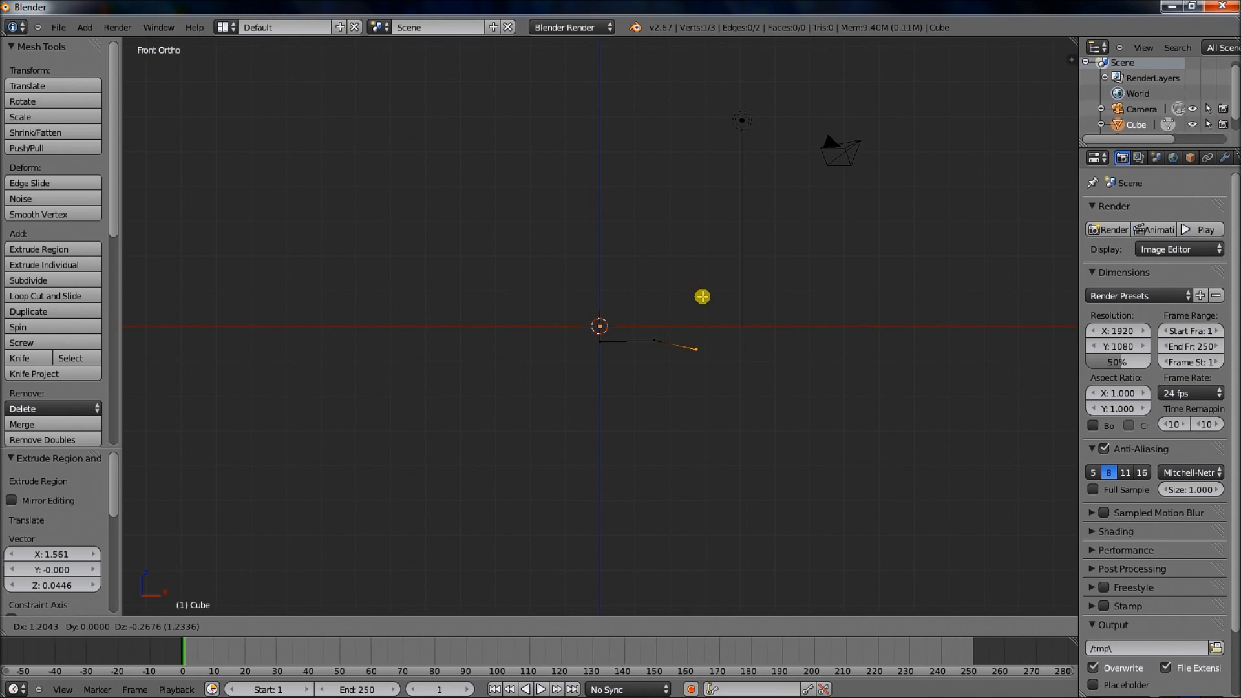
pyautogui.click(702, 295)
pyautogui.press('e')
pyautogui.click(730, 304)
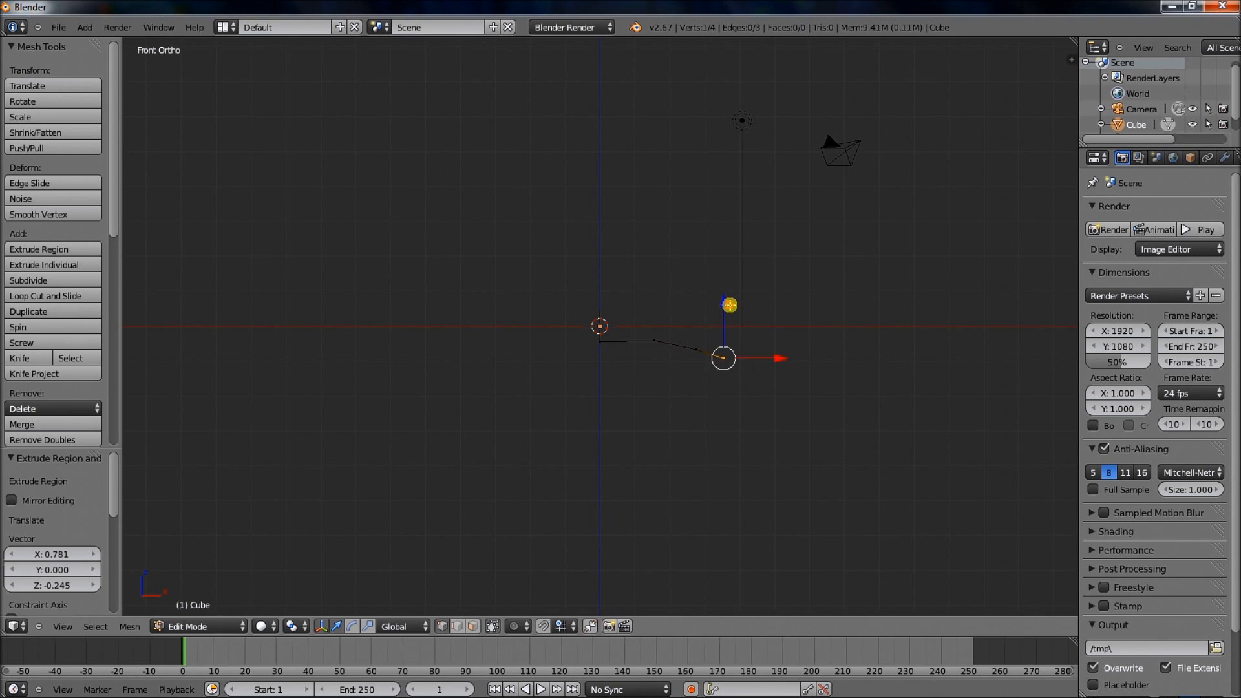
# Step: Extrude three rising segments outward from the underside to form the outer edge up to the plate's rim
pyautogui.press('e')
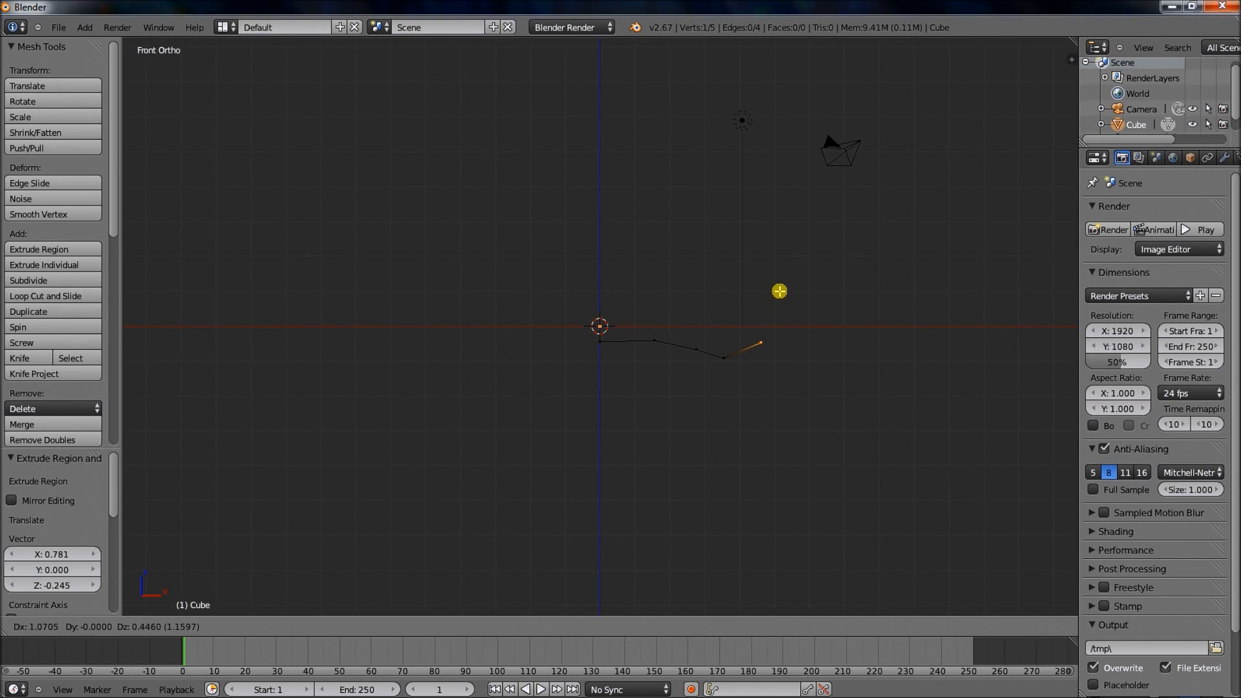
pyautogui.click(781, 289)
pyautogui.press('e')
pyautogui.click(804, 269)
pyautogui.press('e')
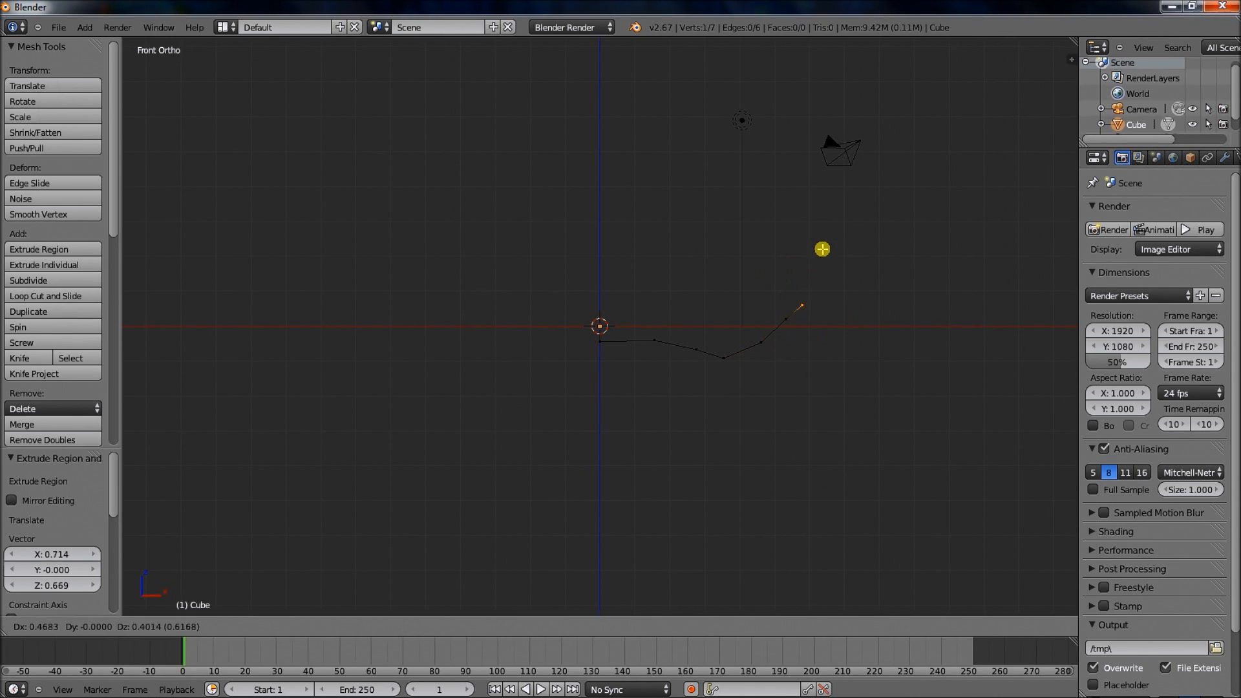
pyautogui.click(826, 240)
# Step: Extrude four segments from the rim back inward to the central axis for the plate's upper surface, the last about 1.38 wide in X
pyautogui.press('e')
pyautogui.click(783, 268)
pyautogui.press('e')
pyautogui.click(741, 278)
pyautogui.press('e')
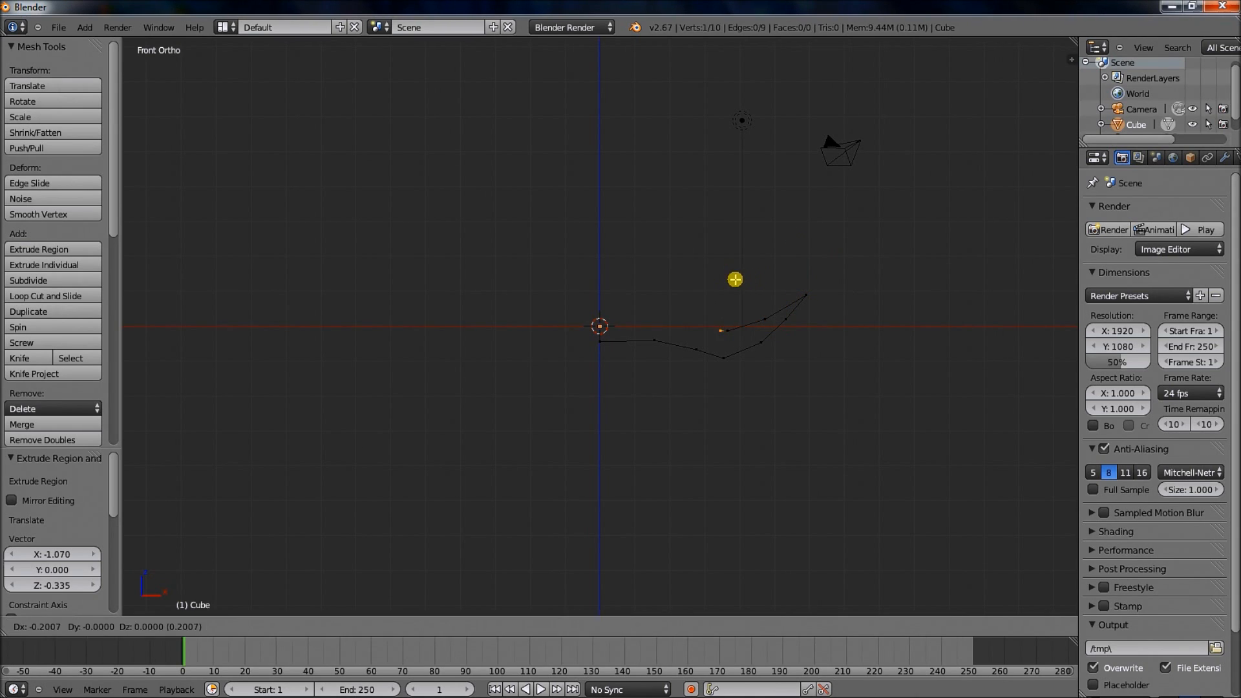
pyautogui.click(661, 275)
pyautogui.press('e')
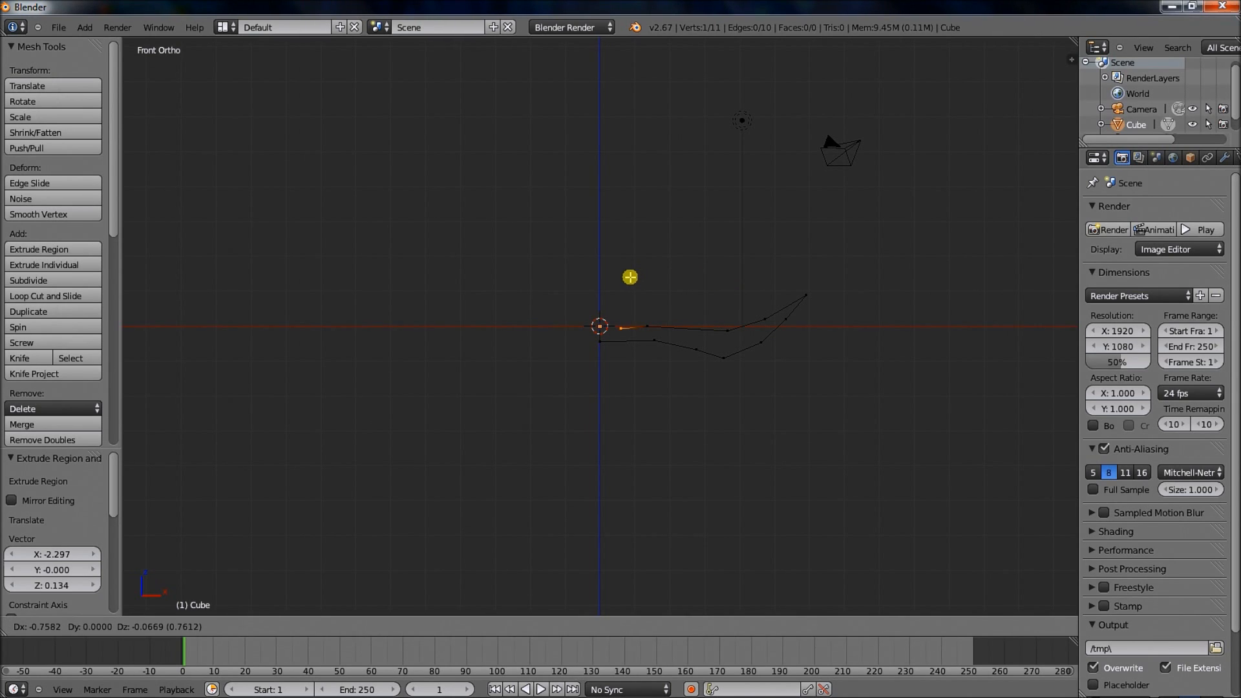
pyautogui.click(609, 276)
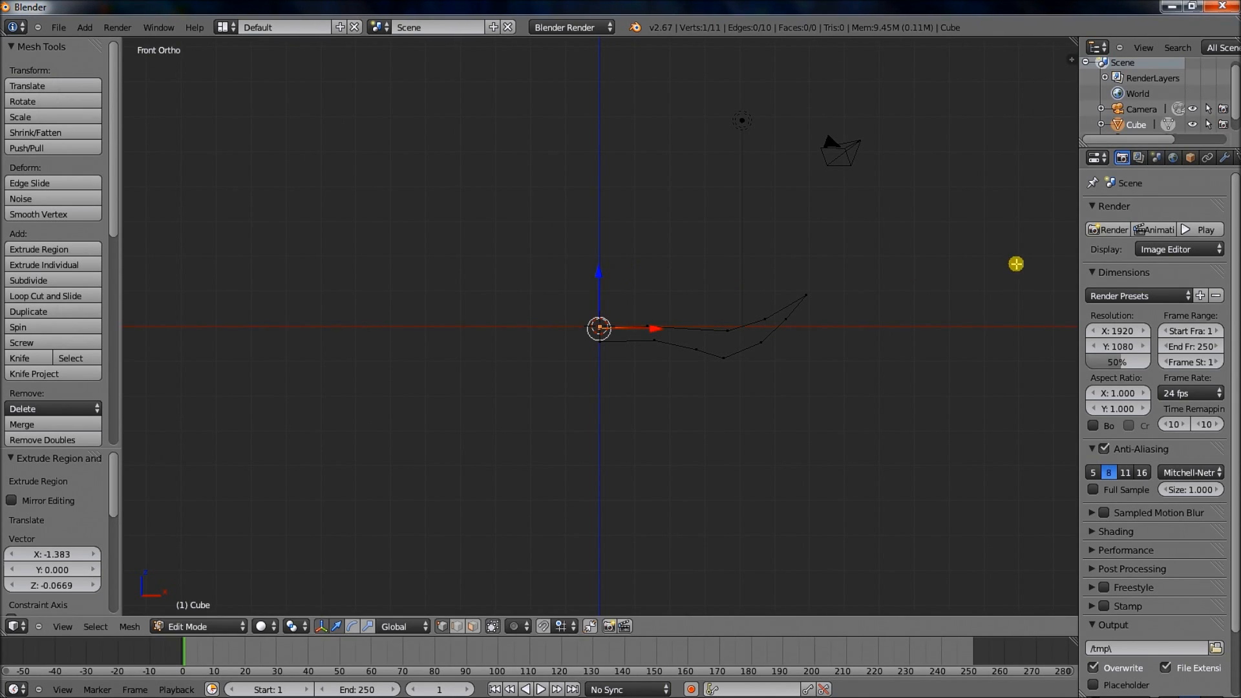
# Step: Add a Screw modifier to the half profile to revolve it into a plate
pyautogui.click(1208, 158)
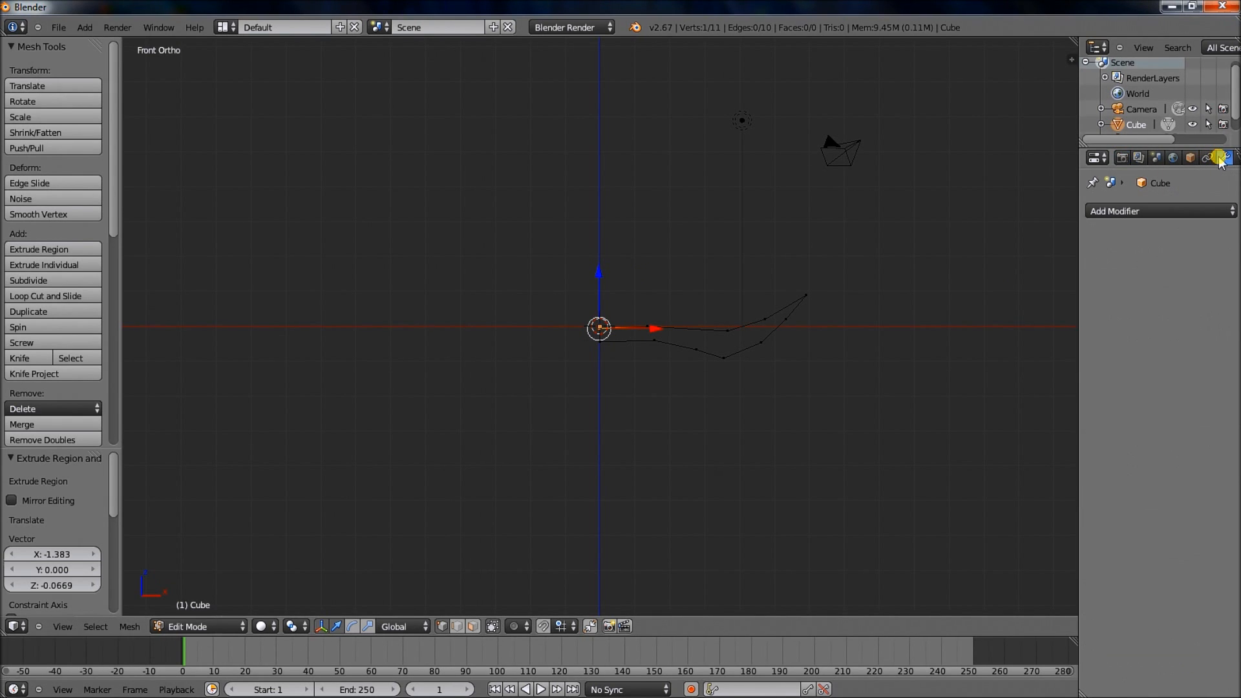
pyautogui.click(1210, 210)
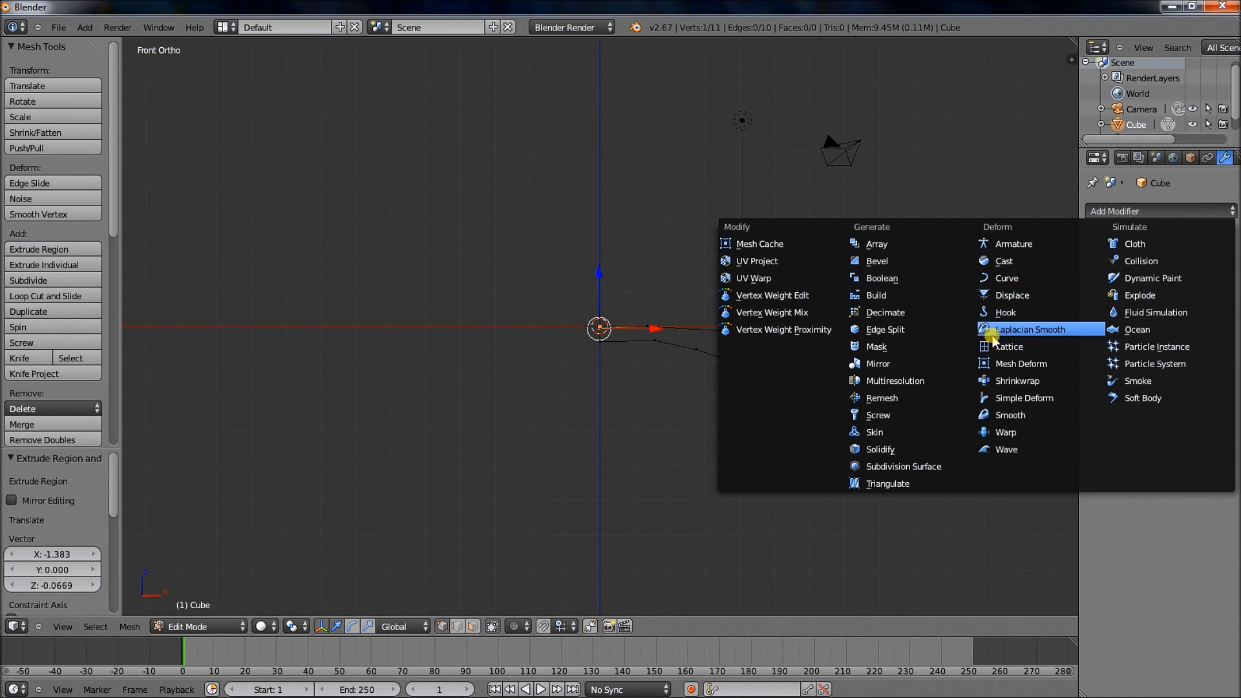
pyautogui.click(918, 414)
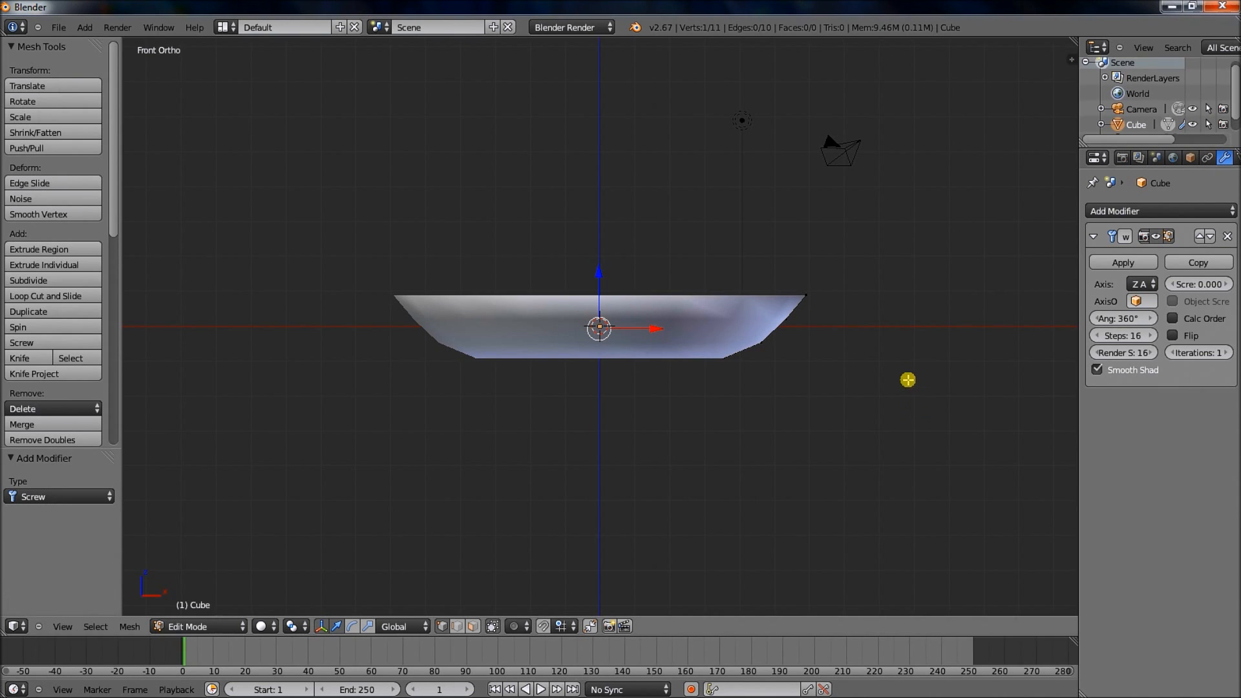
# Step: Examine the revolved plate's upper surface, rim and underside by tilting the view from above to below
pyautogui.press('KP_8')
pyautogui.press('KP_8')
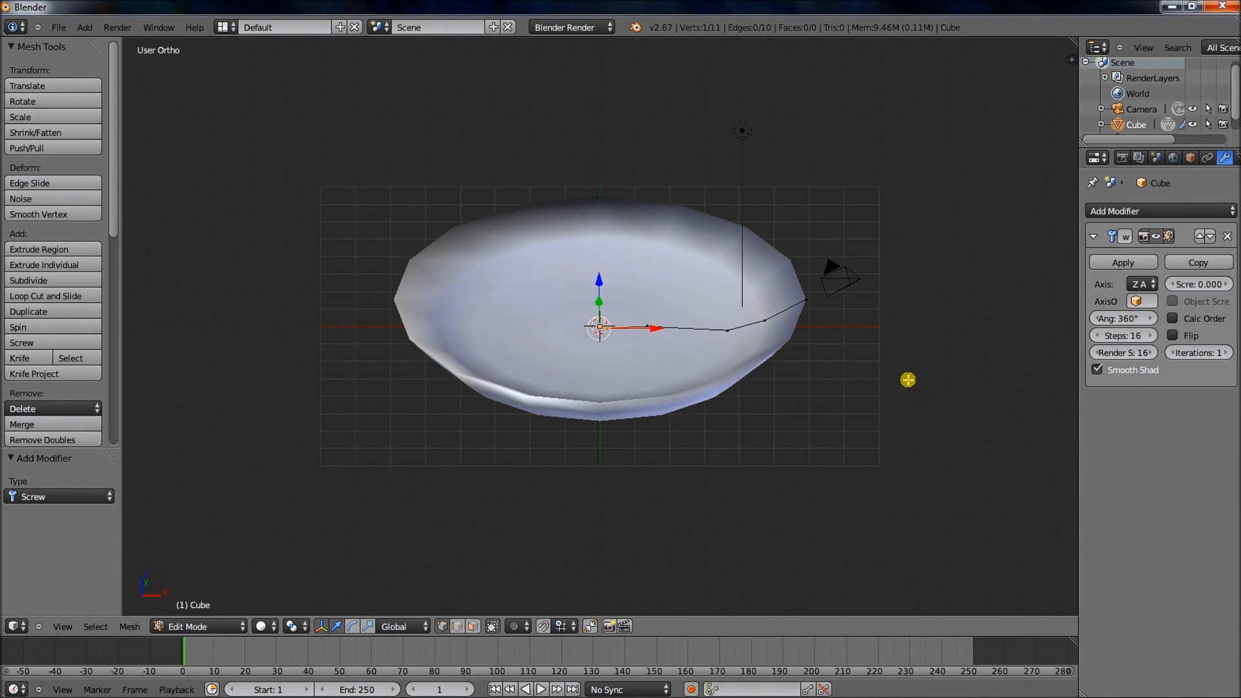
pyautogui.press('KP_8')
pyautogui.press('KP_8')
pyautogui.press('KP_8')
pyautogui.press('KP_8')
pyautogui.press('KP_8')
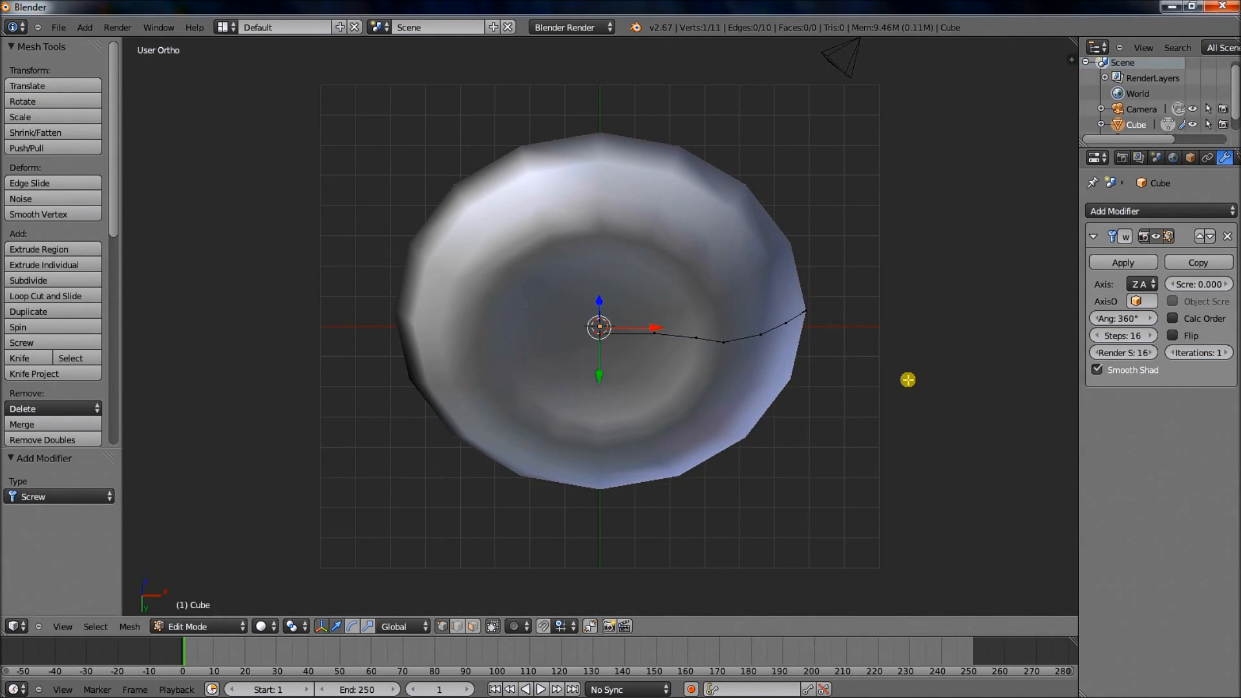
pyautogui.press('KP_2')
pyautogui.press('KP_2')
pyautogui.press('KP_2')
pyautogui.press('KP_2')
pyautogui.press('KP_2')
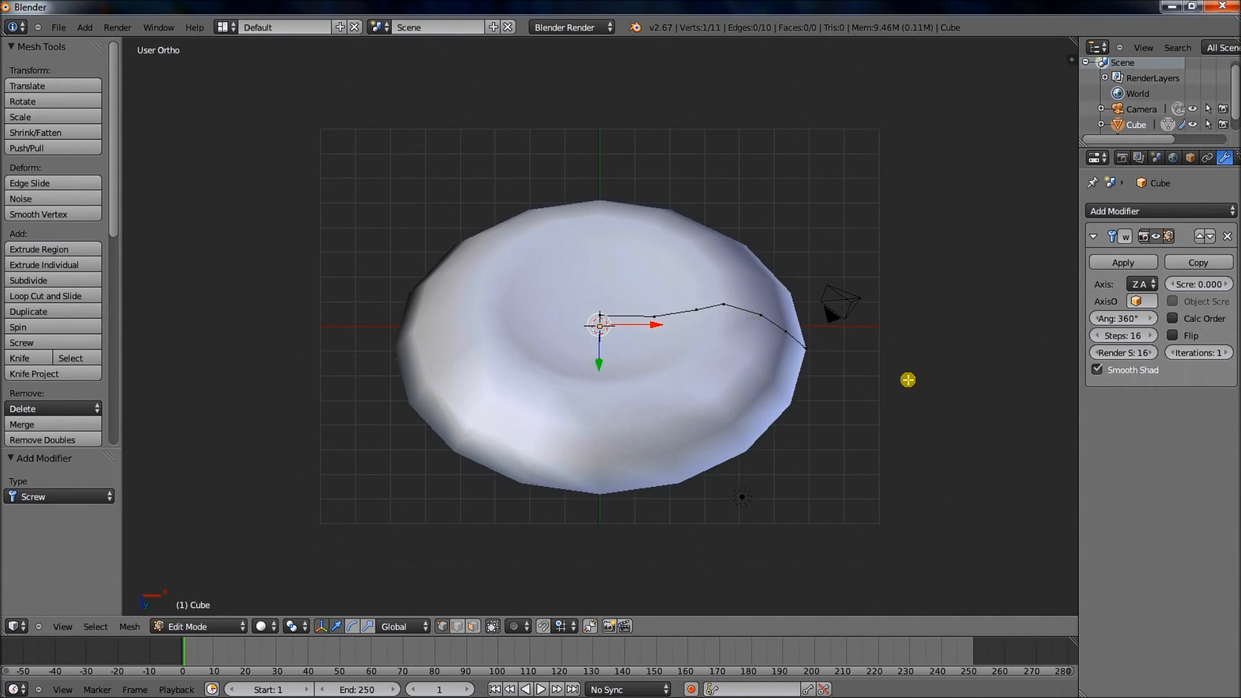
pyautogui.press('KP_2')
pyautogui.press('KP_2')
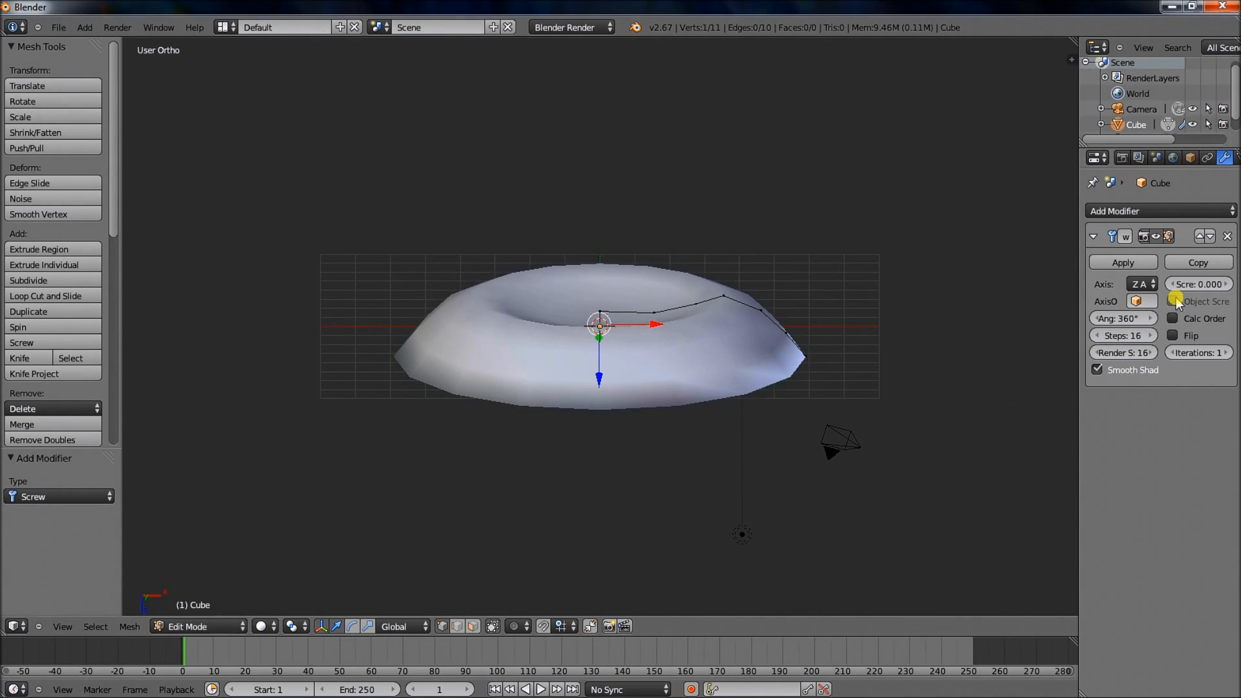
# Step: Add a Subdivision Surface modifier to the revolved plate and set its viewport subdivisions to 2
pyautogui.click(1122, 212)
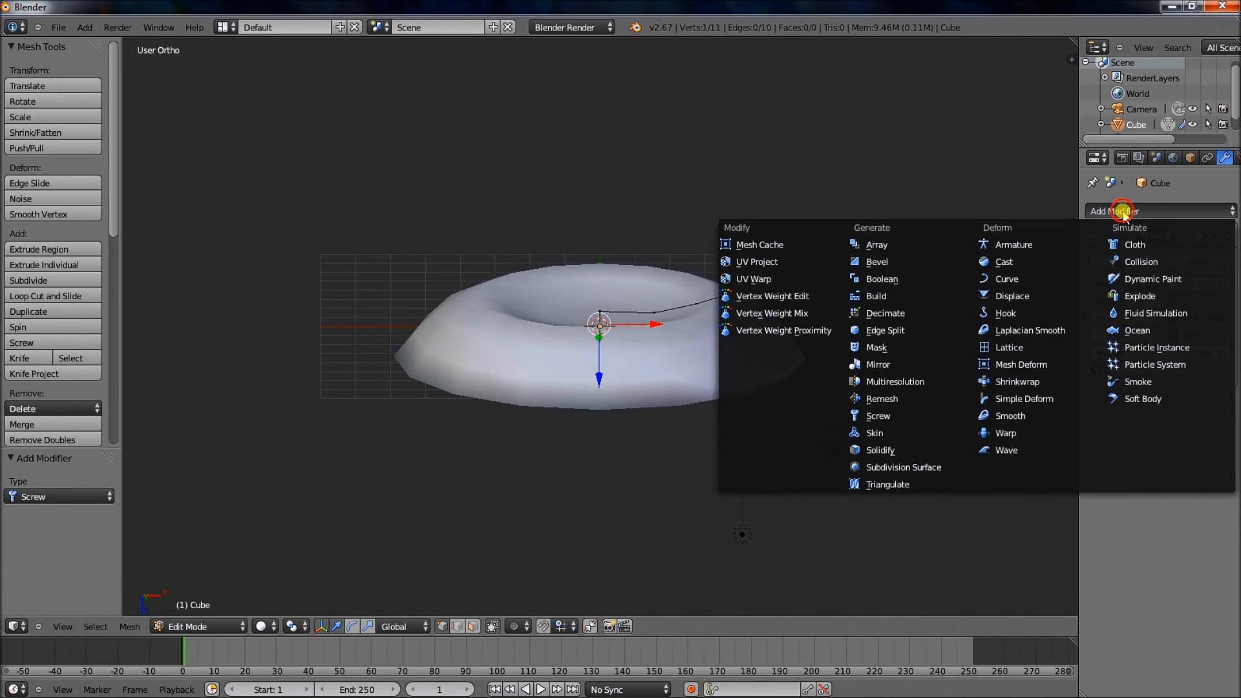
pyautogui.click(928, 472)
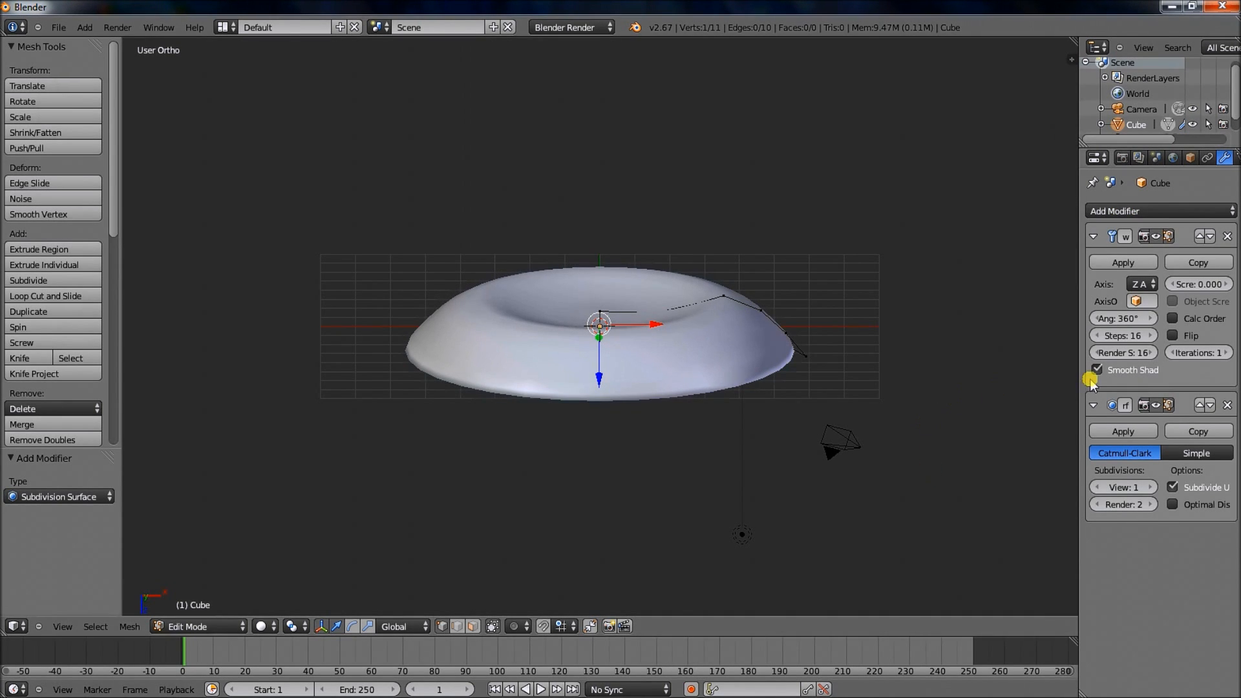
pyautogui.click(1147, 488)
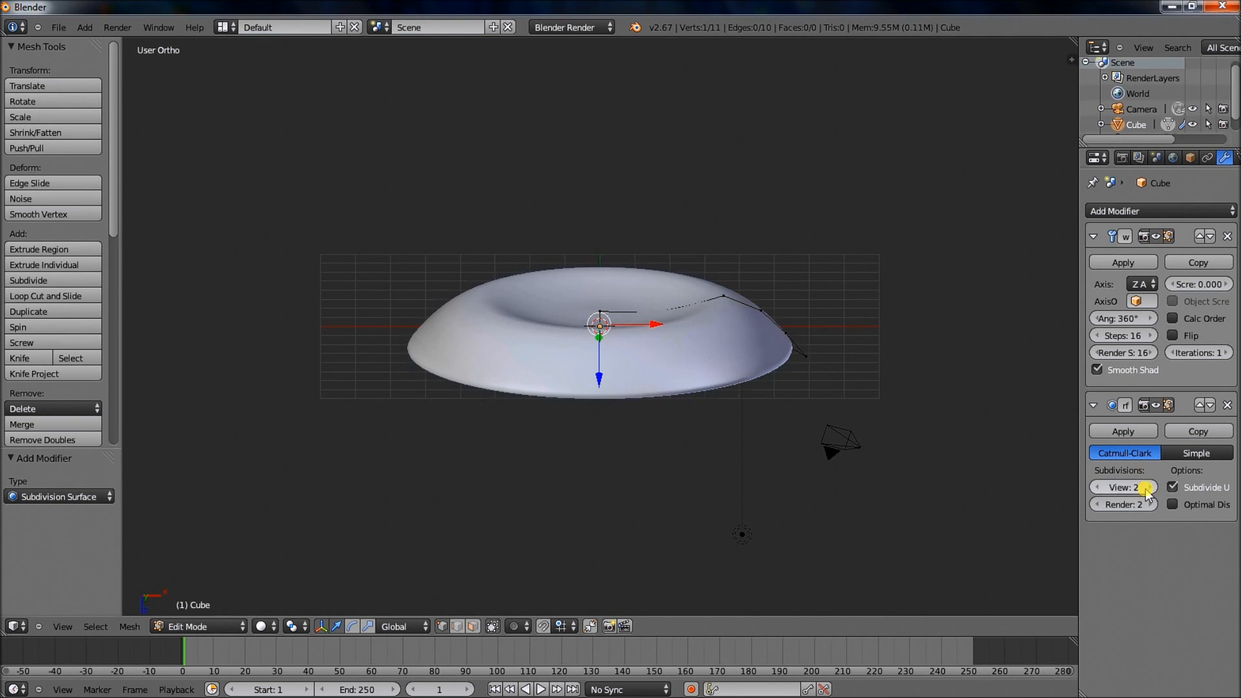
# Step: Examine the smoothed plate from its underside round to its upper surface
pyautogui.press('KP_8')
pyautogui.press('KP_8')
pyautogui.press('KP_8')
pyautogui.press('KP_8')
pyautogui.press('KP_8')
pyautogui.press('KP_8')
pyautogui.press('KP_8')
pyautogui.press('KP_8')
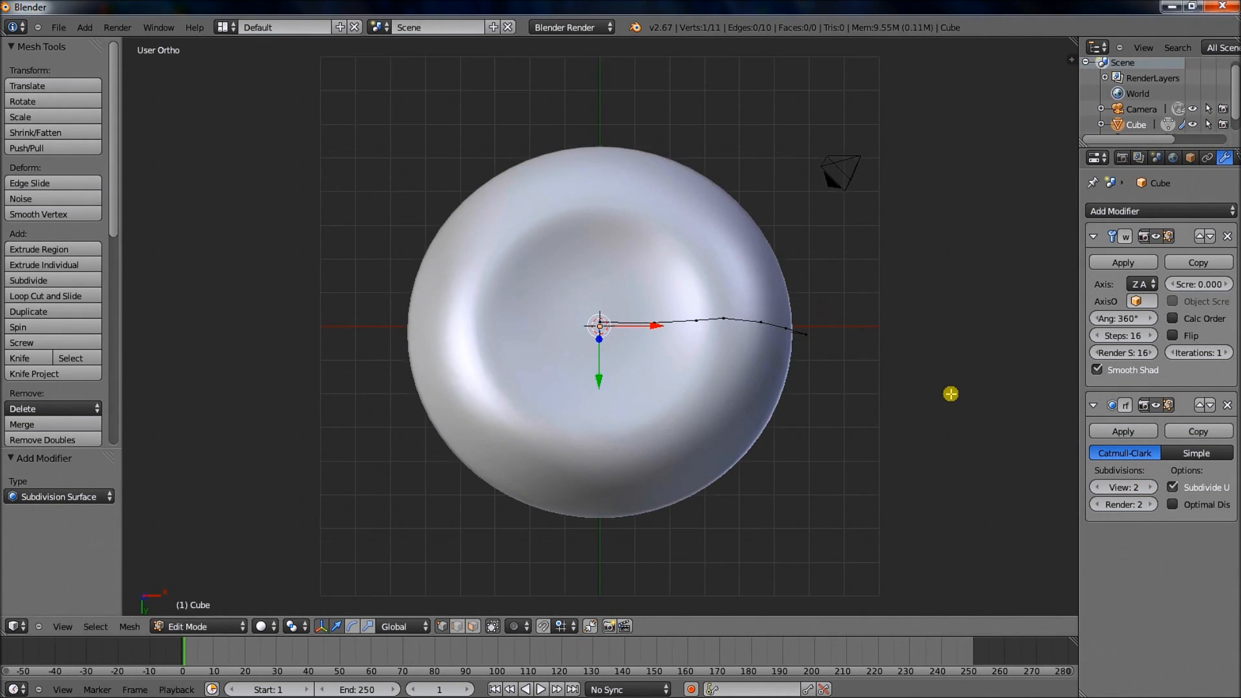
pyautogui.press('KP_8')
pyautogui.press('KP_8')
pyautogui.press('KP_8')
pyautogui.press('KP_8')
pyautogui.press('KP_8')
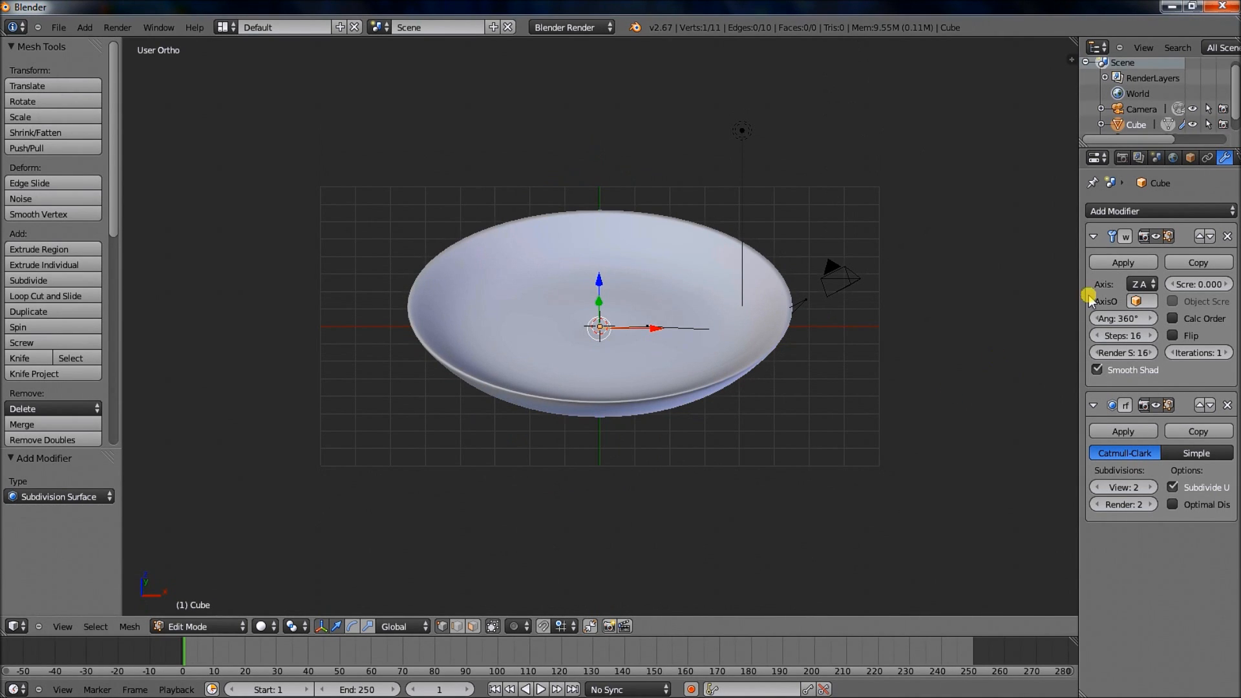
# Step: Add an Edge Split modifier to the plate and set its split angle to 20°
pyautogui.click(1129, 212)
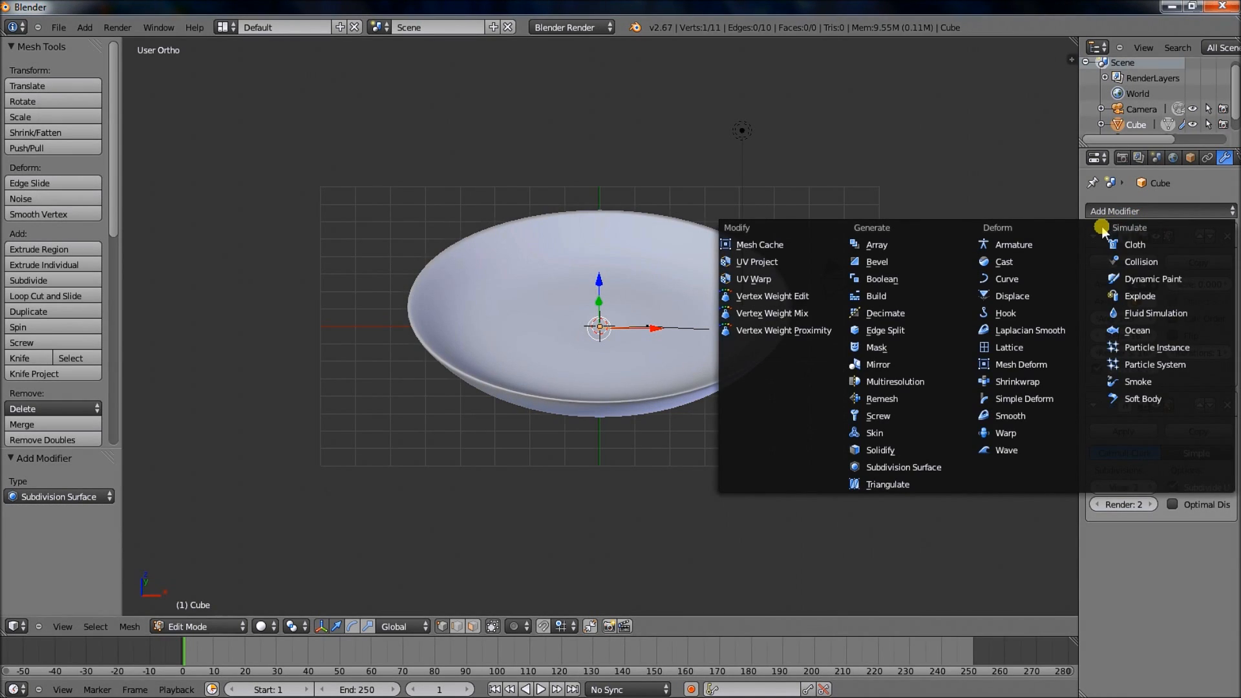
pyautogui.click(945, 331)
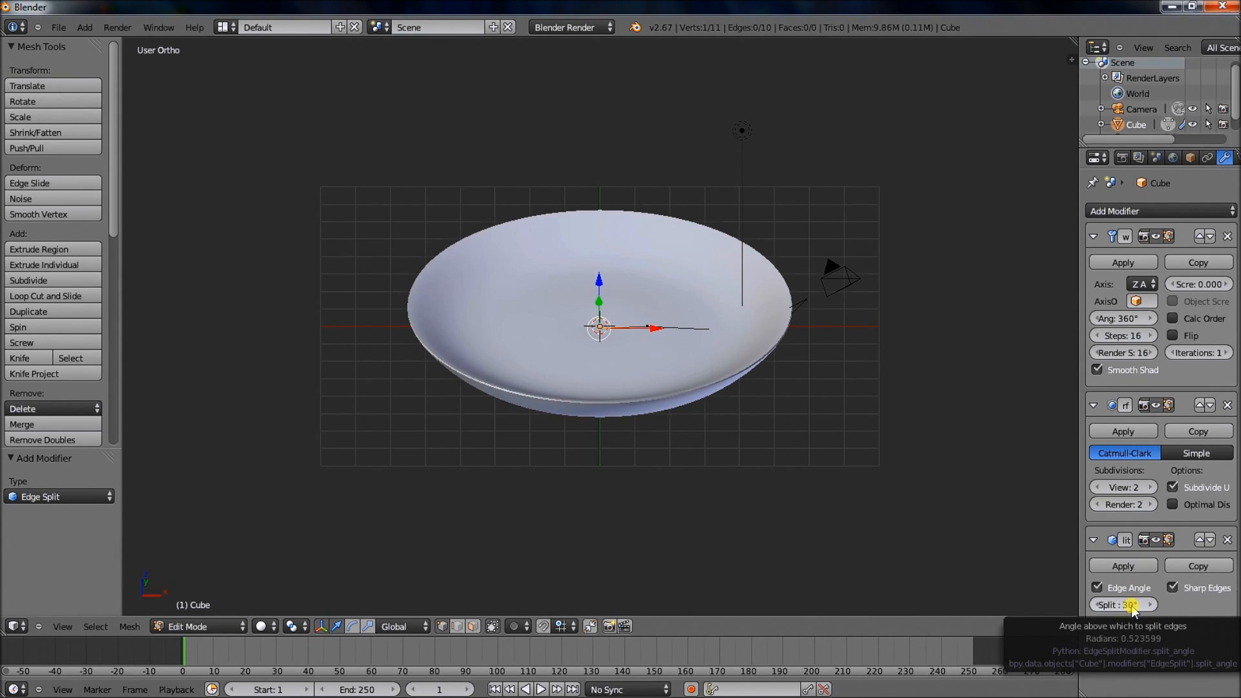
pyautogui.click(1131, 605)
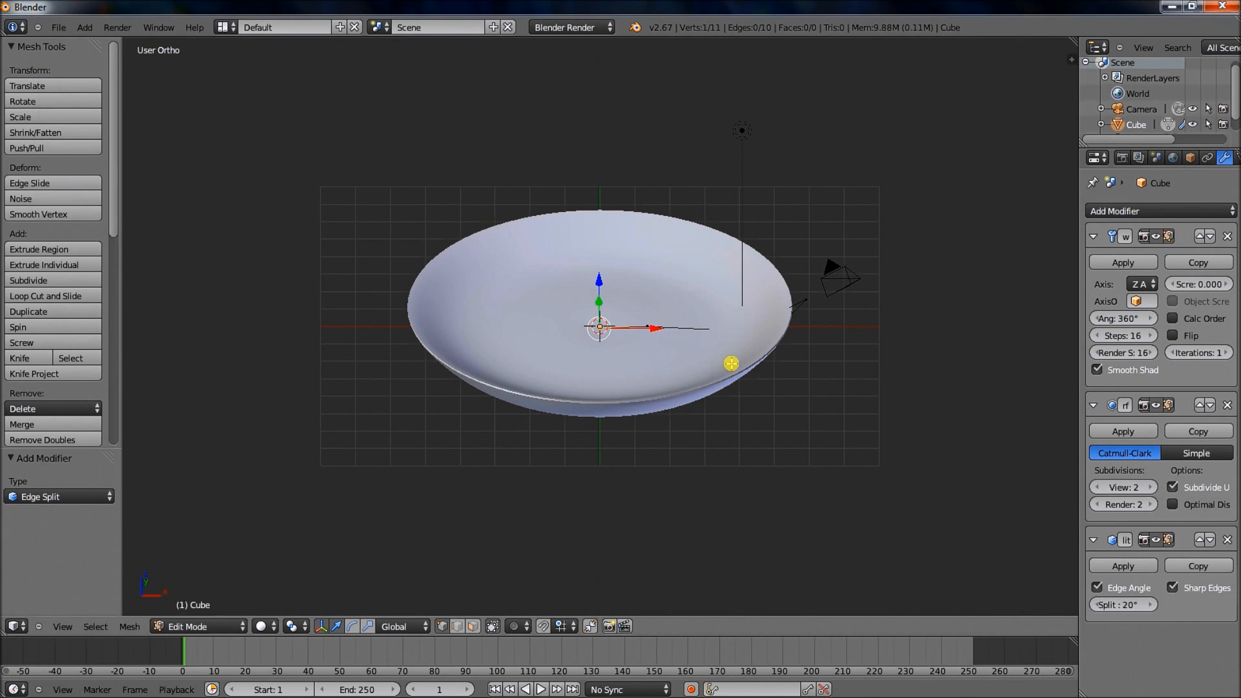
# Step: Examine the shading of the plate's underside with the Edge Split modifier applied to the display
pyautogui.press('KP_2')
pyautogui.press('KP_2')
pyautogui.press('KP_2')
pyautogui.press('KP_2')
pyautogui.press('KP_2')
pyautogui.press('KP_2')
pyautogui.press('KP_2')
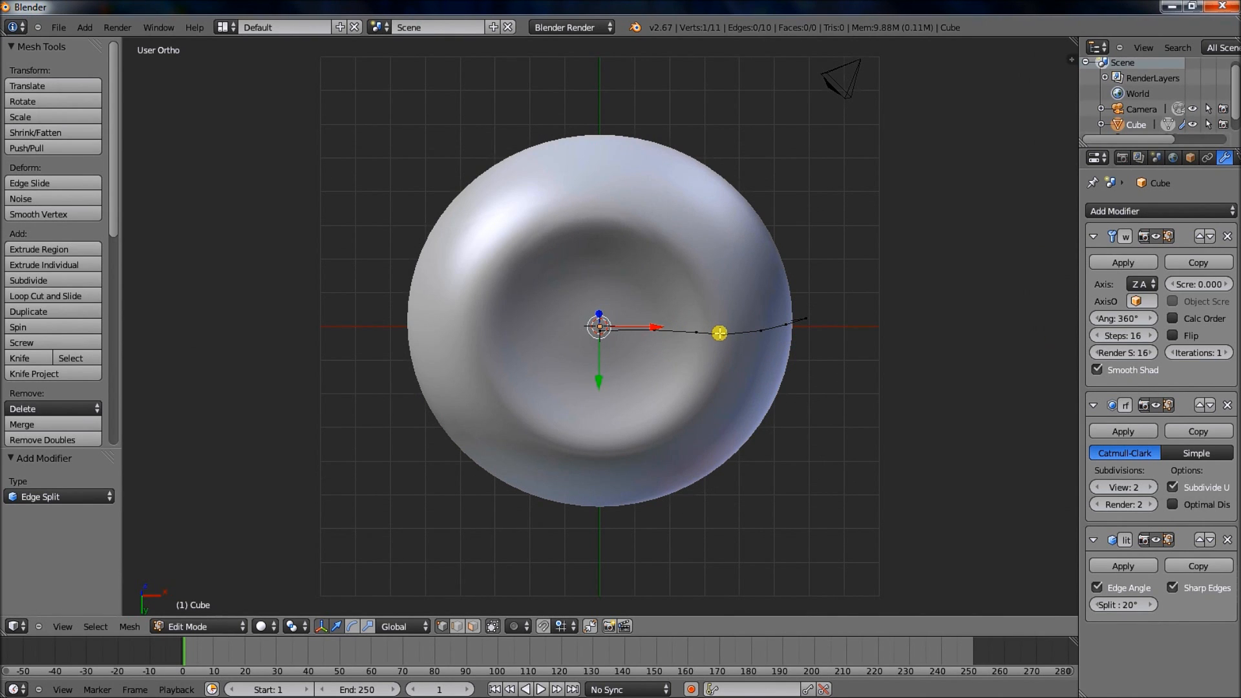
# Step: In the front wireframe view, move the underside vertex just inside the foot up about 0.156 in Z and outward about 0.335 in X
pyautogui.press('KP_7')
pyautogui.press('KP_1')
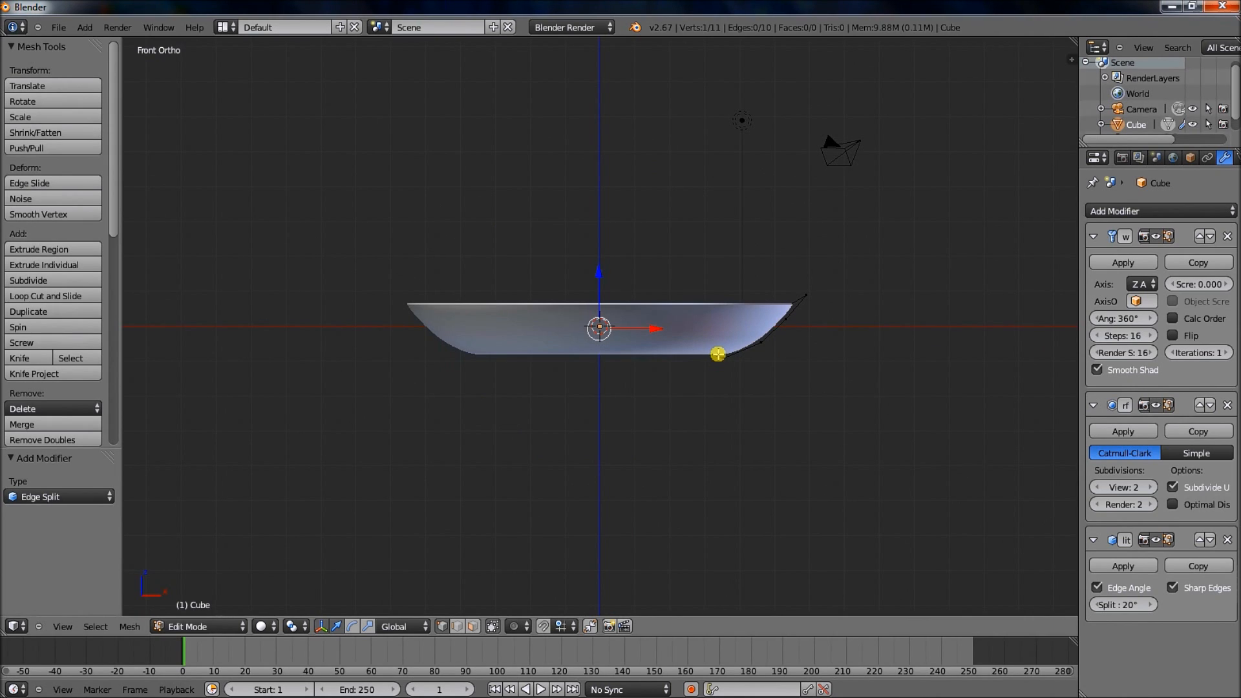
pyautogui.press('z')
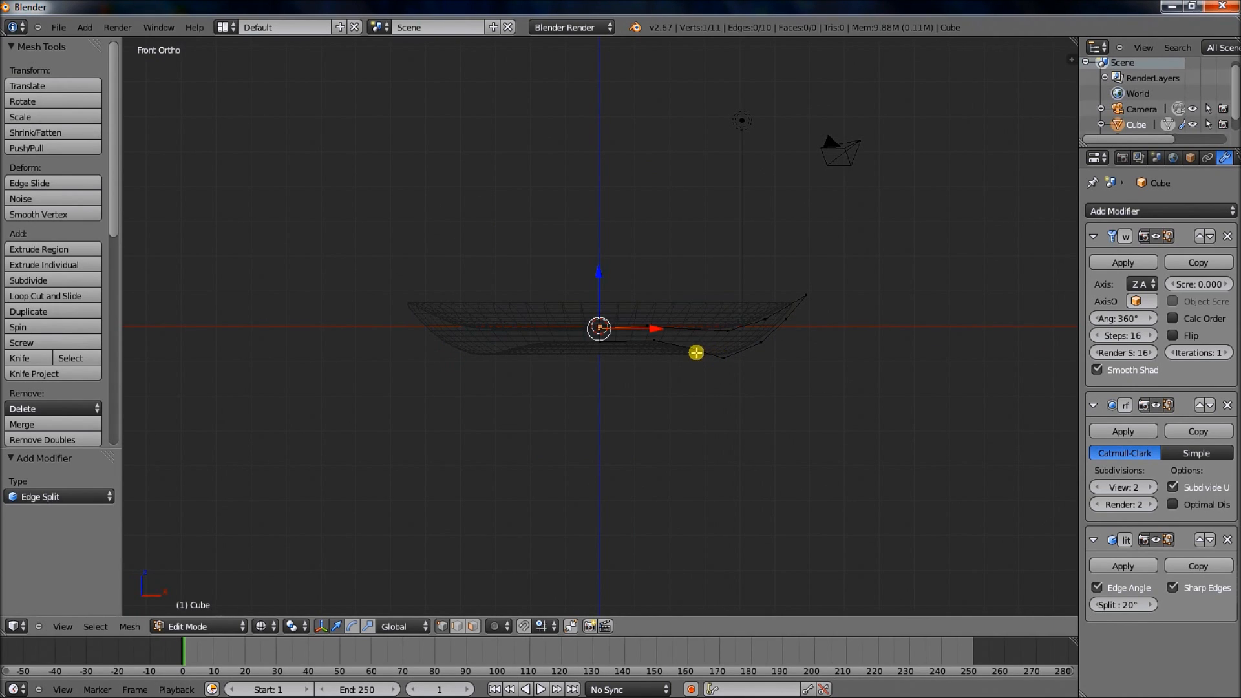
pyautogui.rightClick(687, 345)
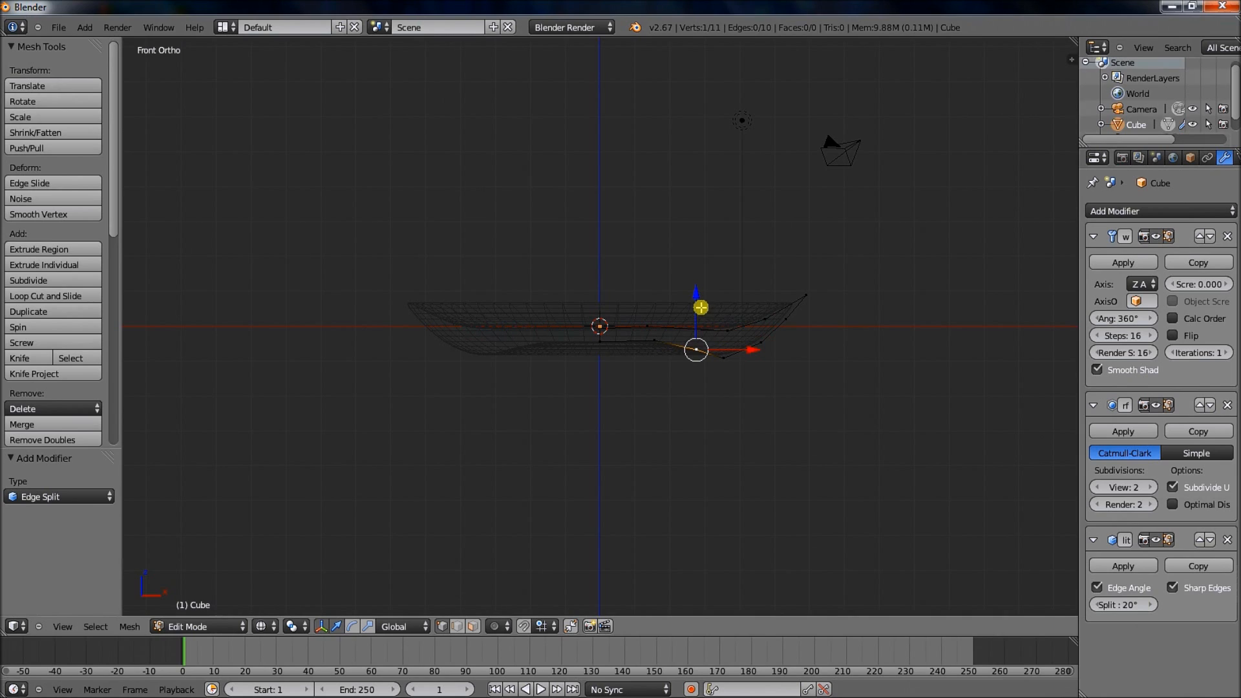
pyautogui.moveTo(695, 297); pyautogui.dragTo(713, 301)
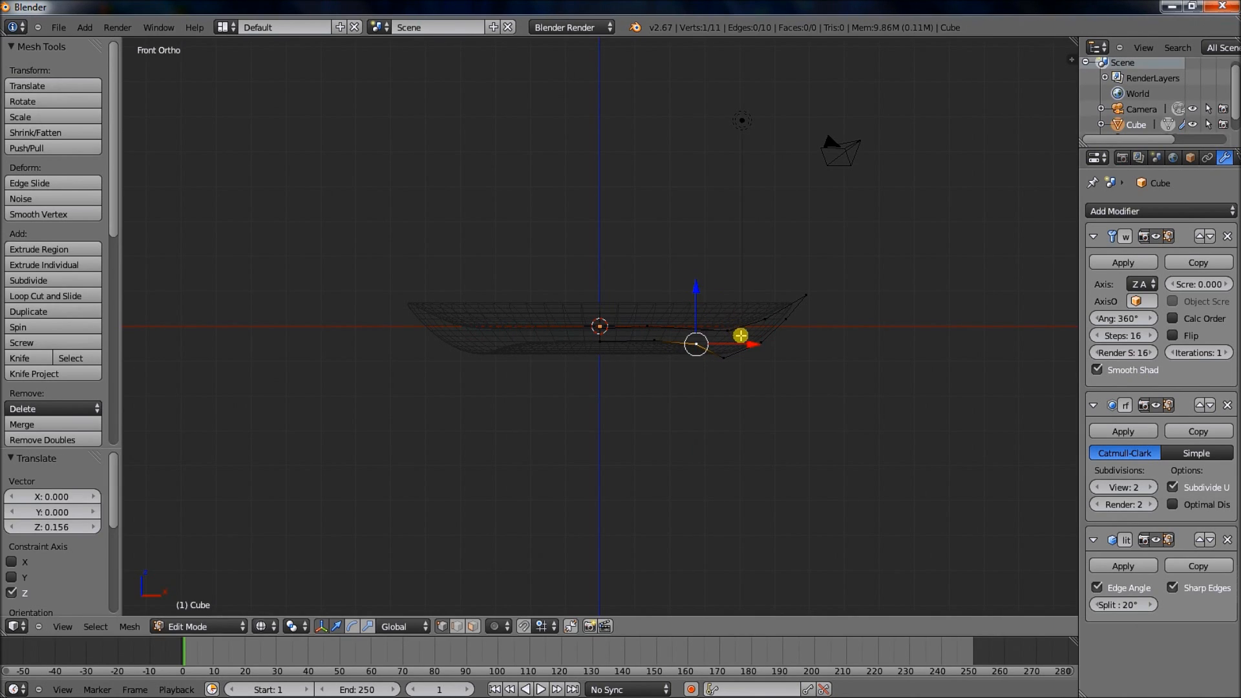
pyautogui.moveTo(742, 340); pyautogui.dragTo(749, 341)
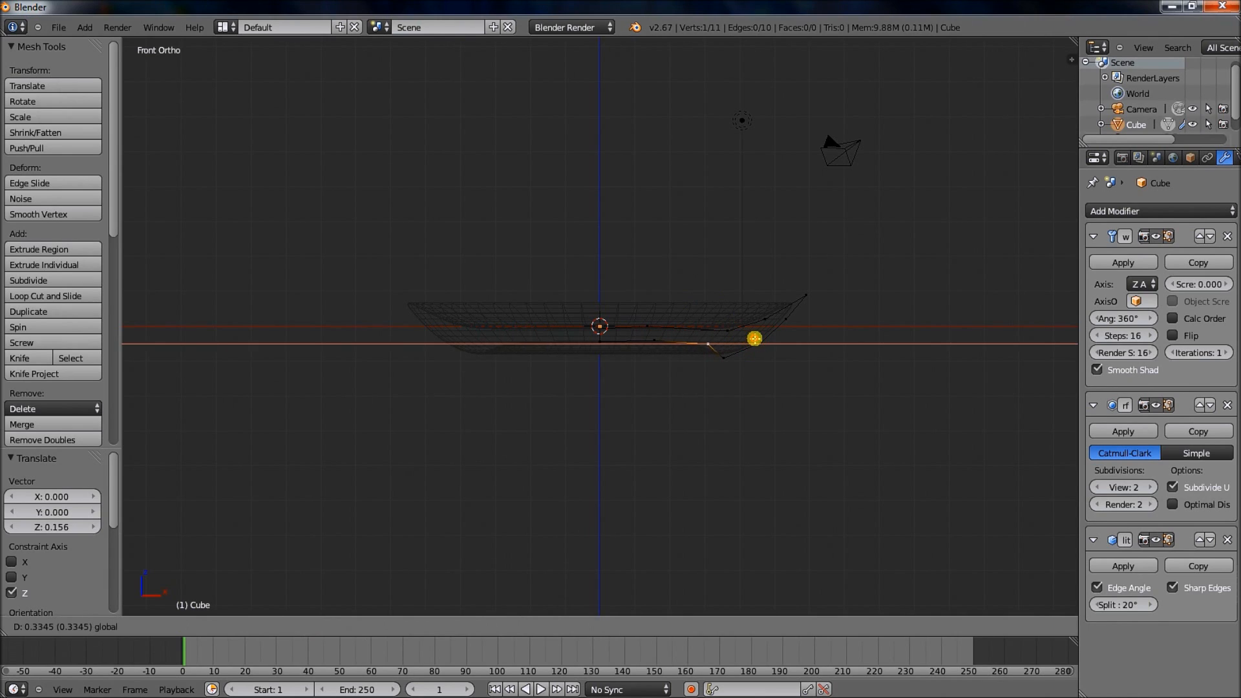
pyautogui.click(754, 340)
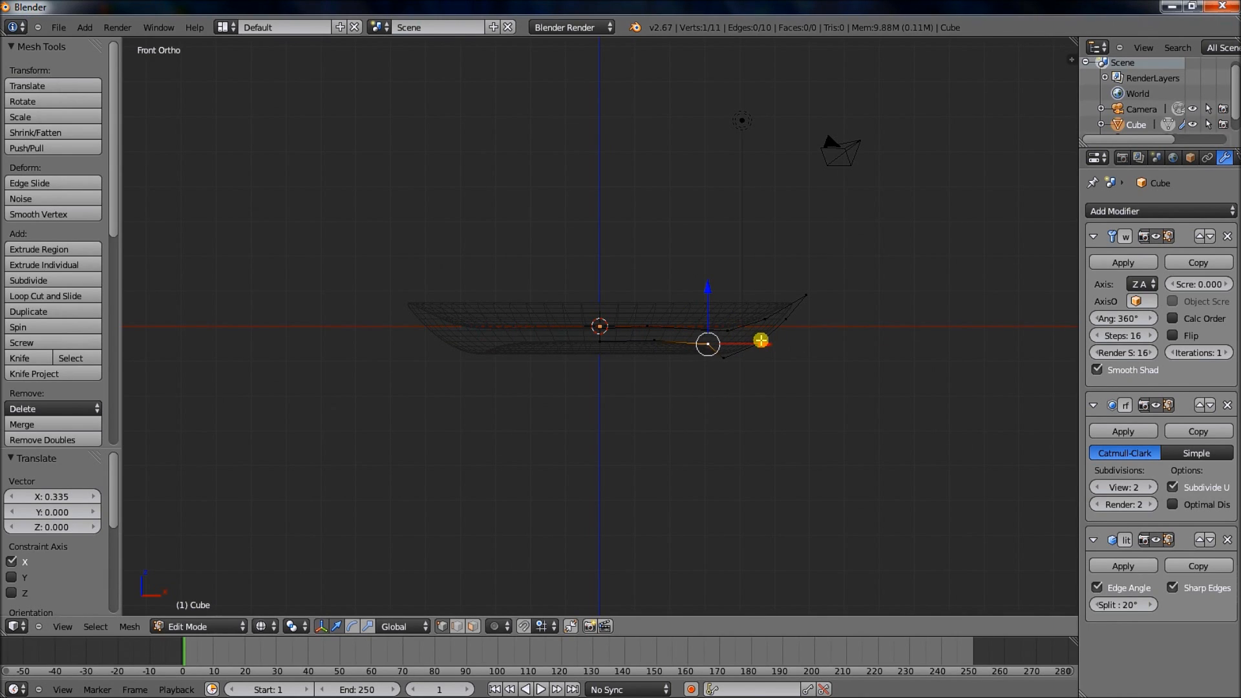
pyautogui.press('z')
# Step: Examine the reshaped foot and the whole plate by tilting through a full turn, ending with an angled view from above
pyautogui.press('KP_2')
pyautogui.press('KP_2')
pyautogui.press('KP_2')
pyautogui.press('KP_2')
pyautogui.press('KP_2')
pyautogui.press('KP_2')
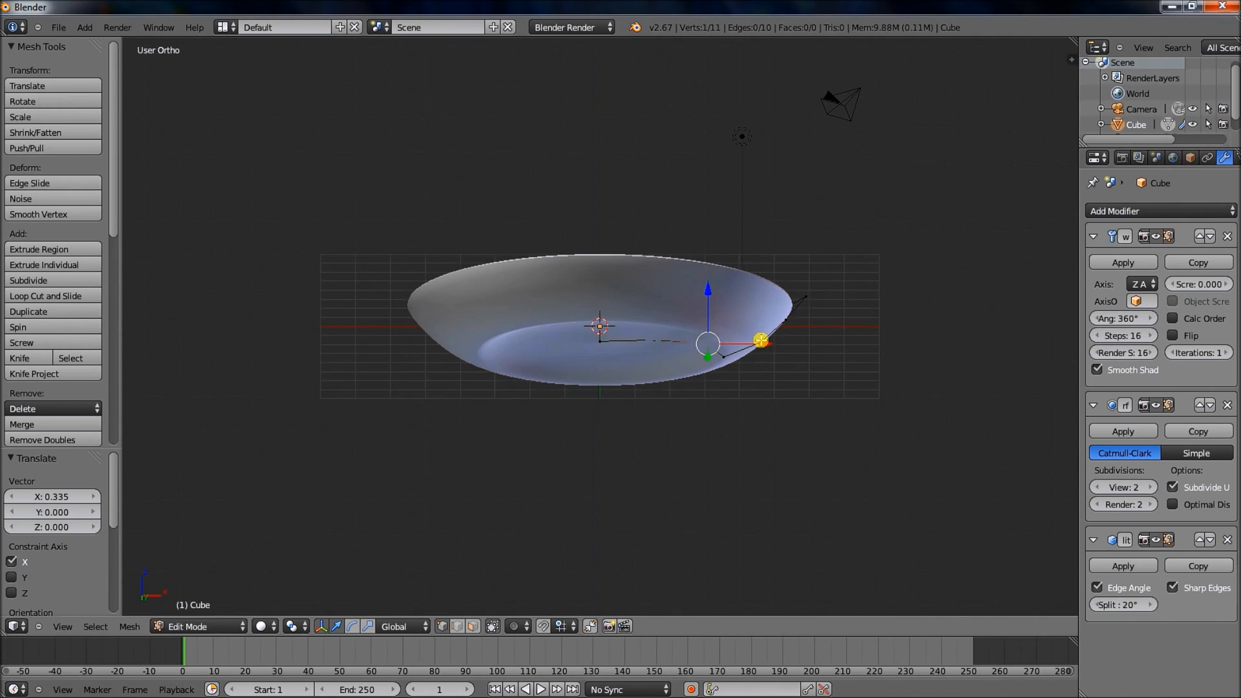
pyautogui.press('KP_2')
pyautogui.press('KP_2')
pyautogui.press('KP_2')
pyautogui.press('KP_2')
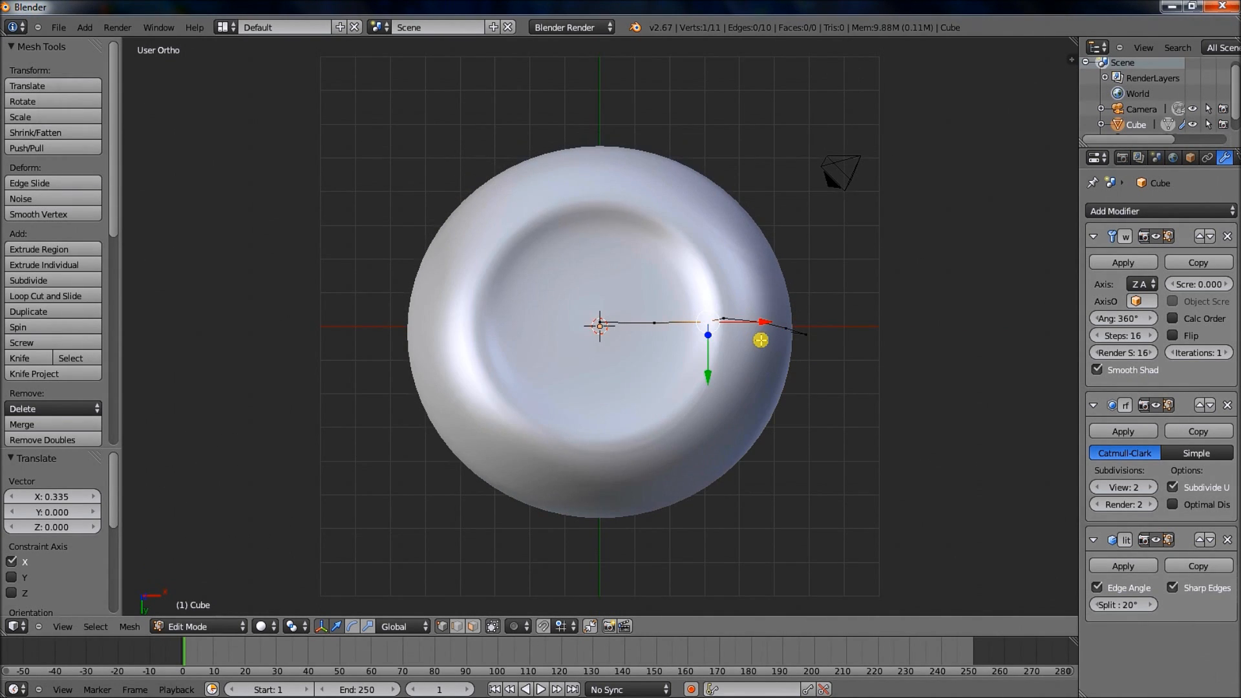
pyautogui.press('KP_2')
pyautogui.press('KP_2')
pyautogui.press('KP_2')
pyautogui.press('KP_2')
pyautogui.press('KP_2')
pyautogui.press('KP_2')
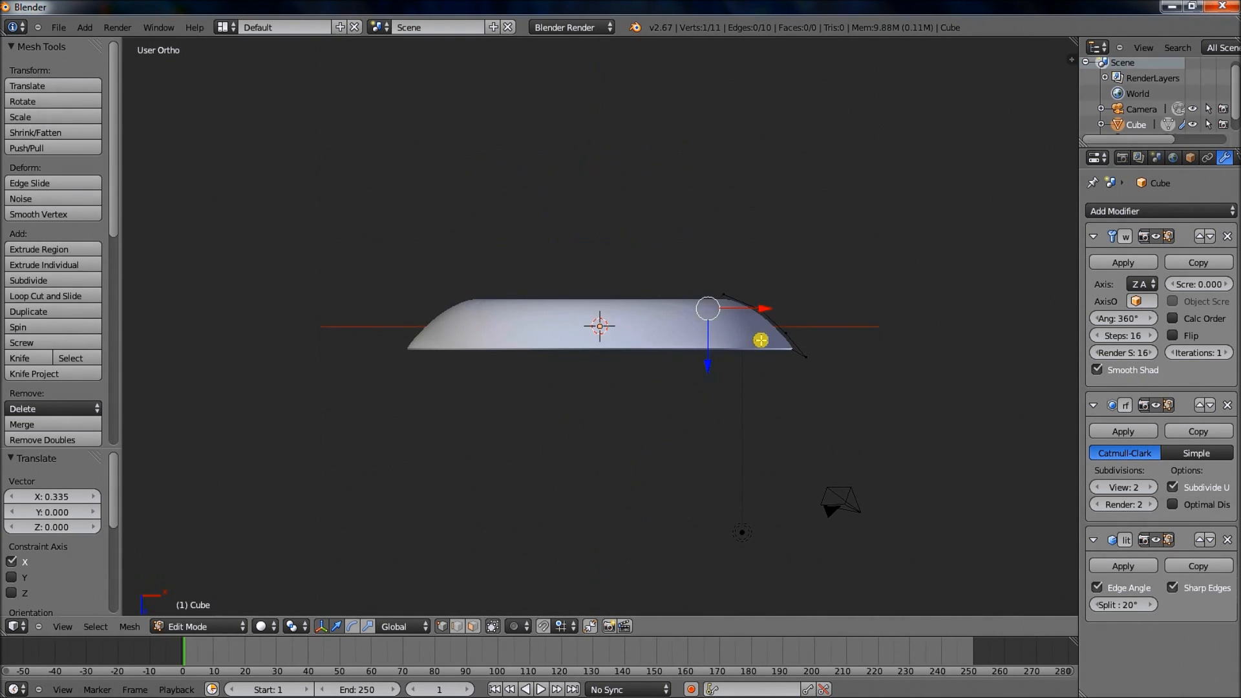
pyautogui.press('KP_2')
pyautogui.press('KP_2')
pyautogui.press('KP_2')
pyautogui.press('KP_2')
pyautogui.press('KP_2')
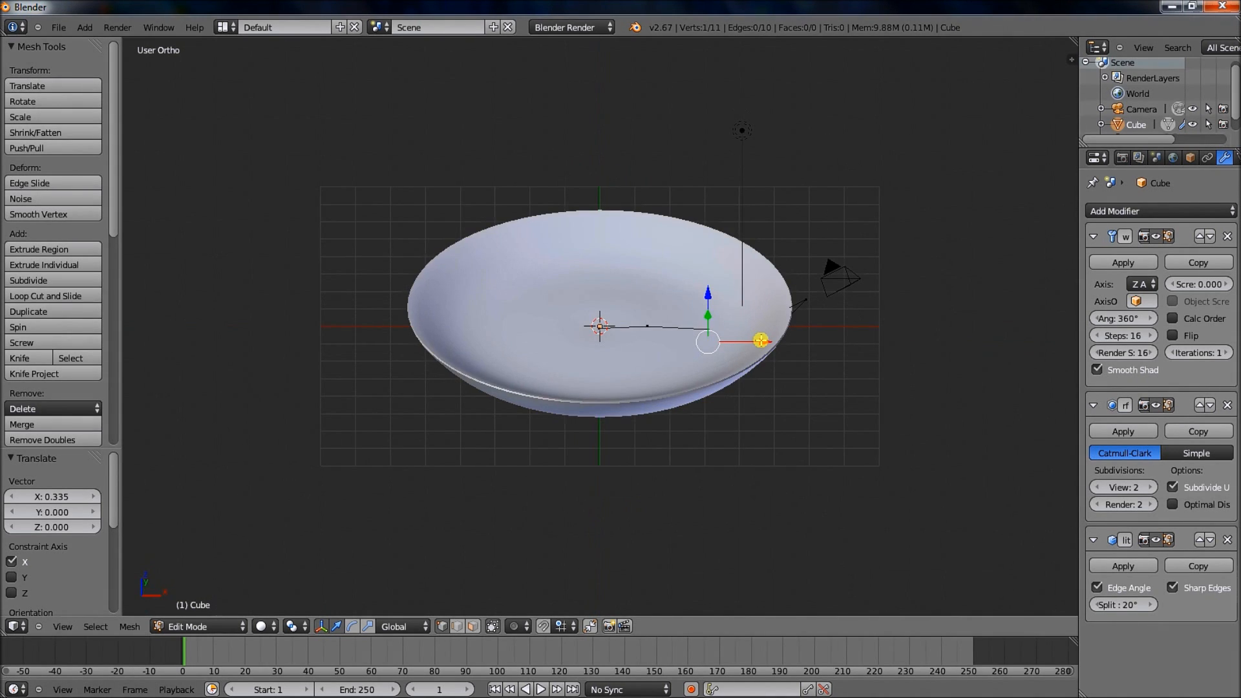
pyautogui.press('KP_6')
pyautogui.press('KP_6')
pyautogui.press('KP_6')
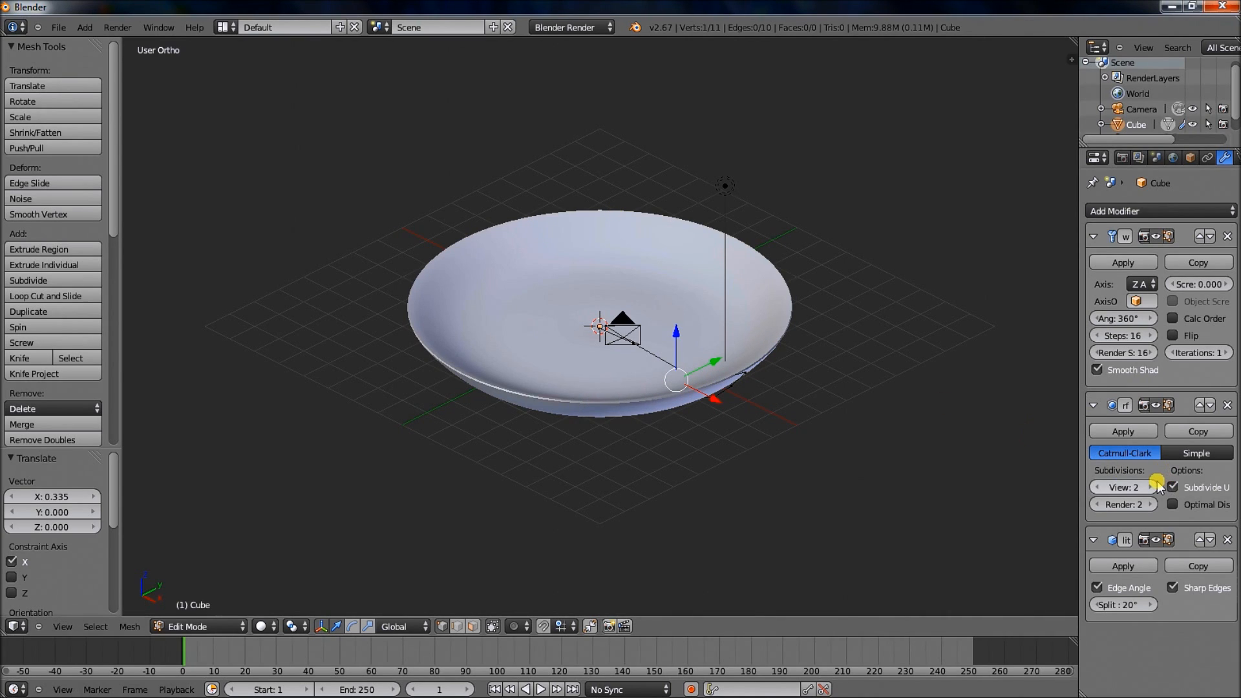
# Step: Try viewport subdivision levels up to 6 on the plate's Subdivision Surface modifier and restore the level to 2
pyautogui.click(1153, 488)
pyautogui.click(1152, 488)
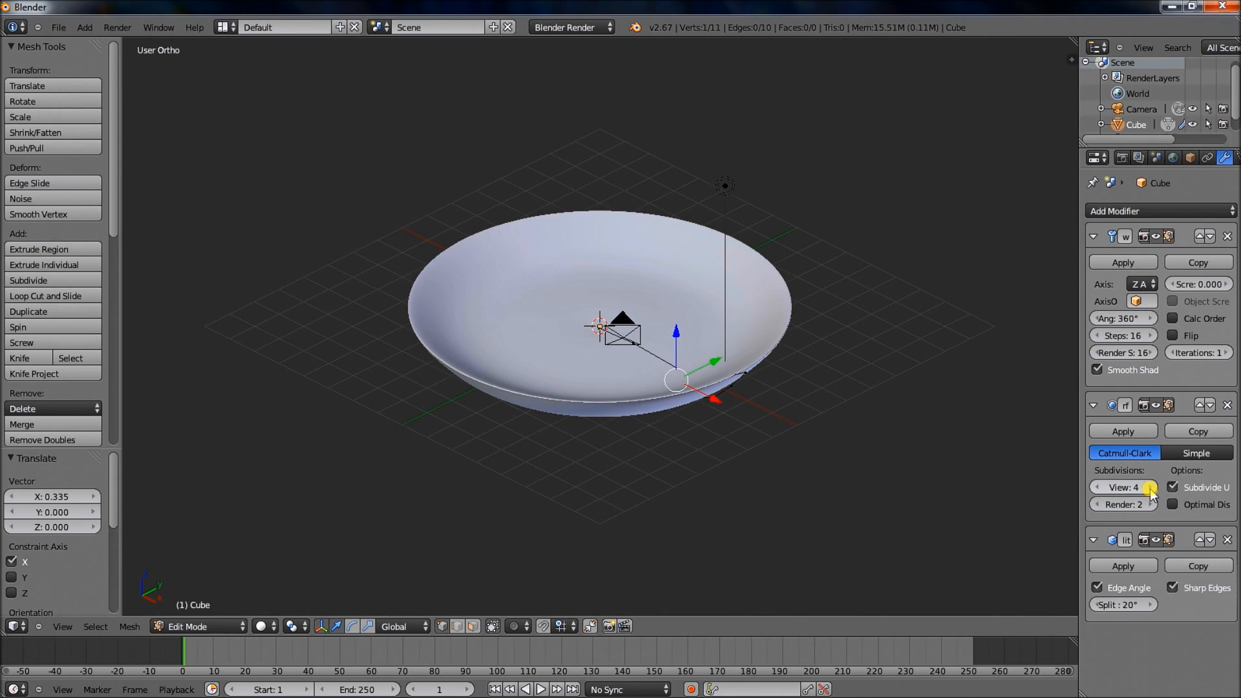
pyautogui.click(1152, 488)
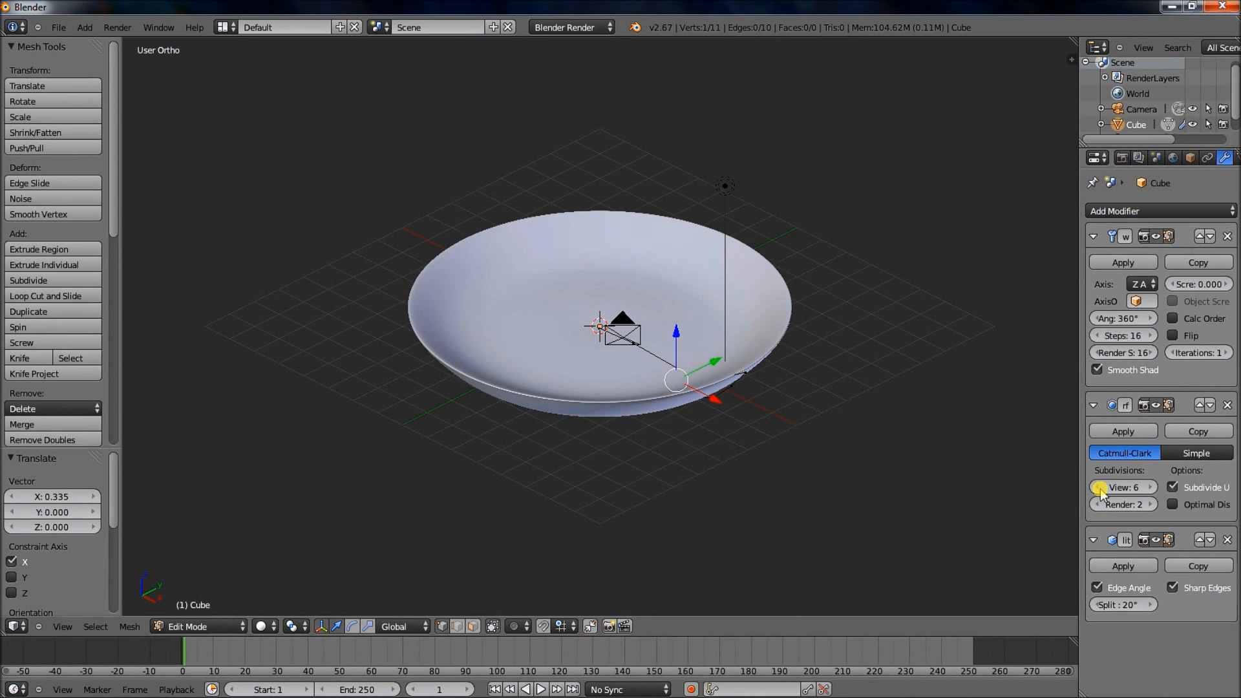
pyautogui.click(1099, 488)
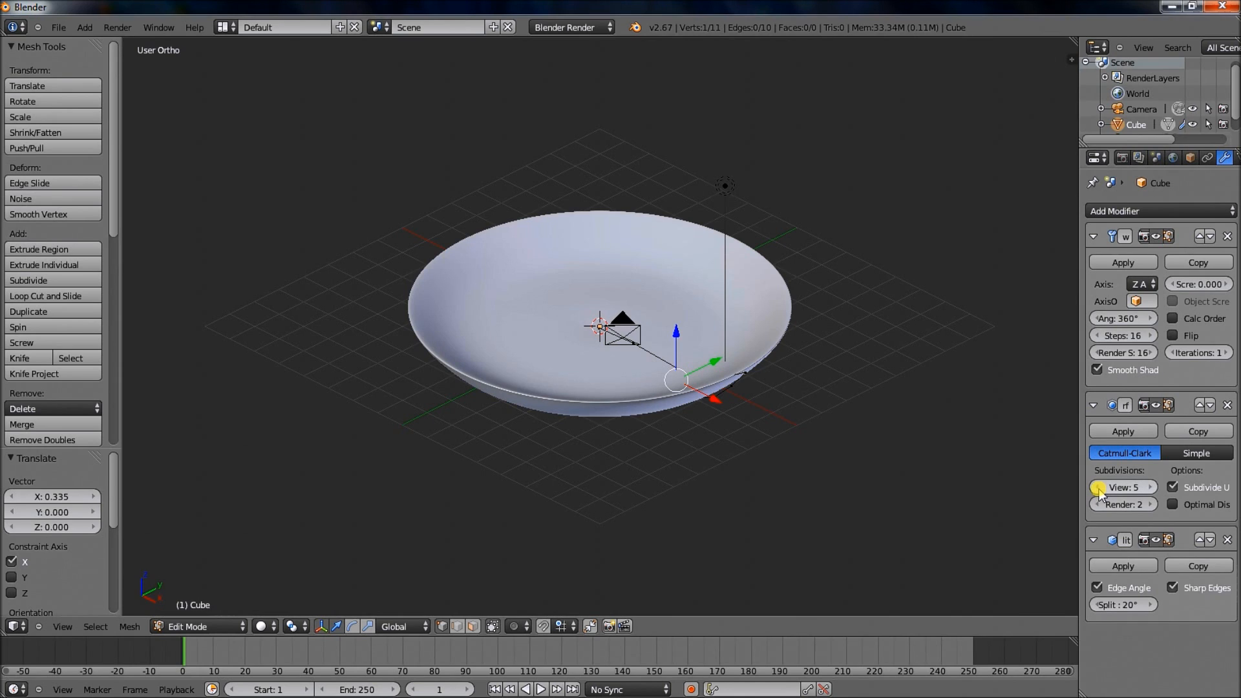
pyautogui.click(1099, 488)
pyautogui.click(1099, 488)
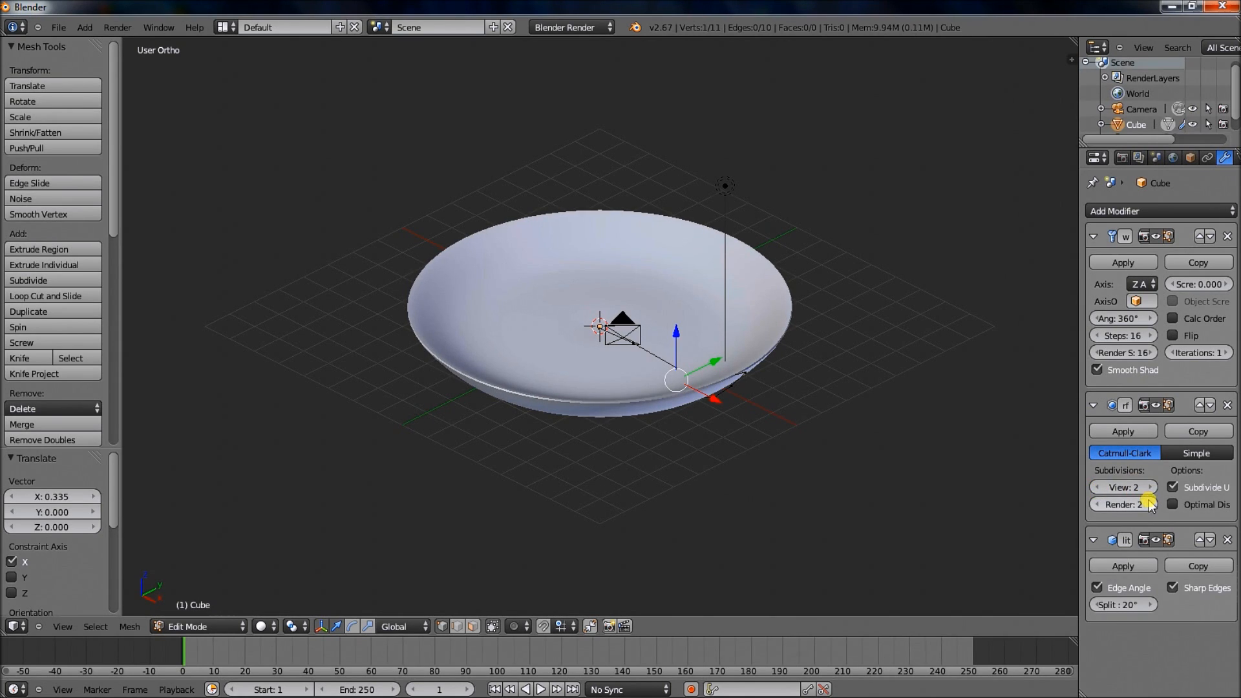
# Step: Set the Subdivision Surface modifier's render subdivisions to 3
pyautogui.click(1149, 505)
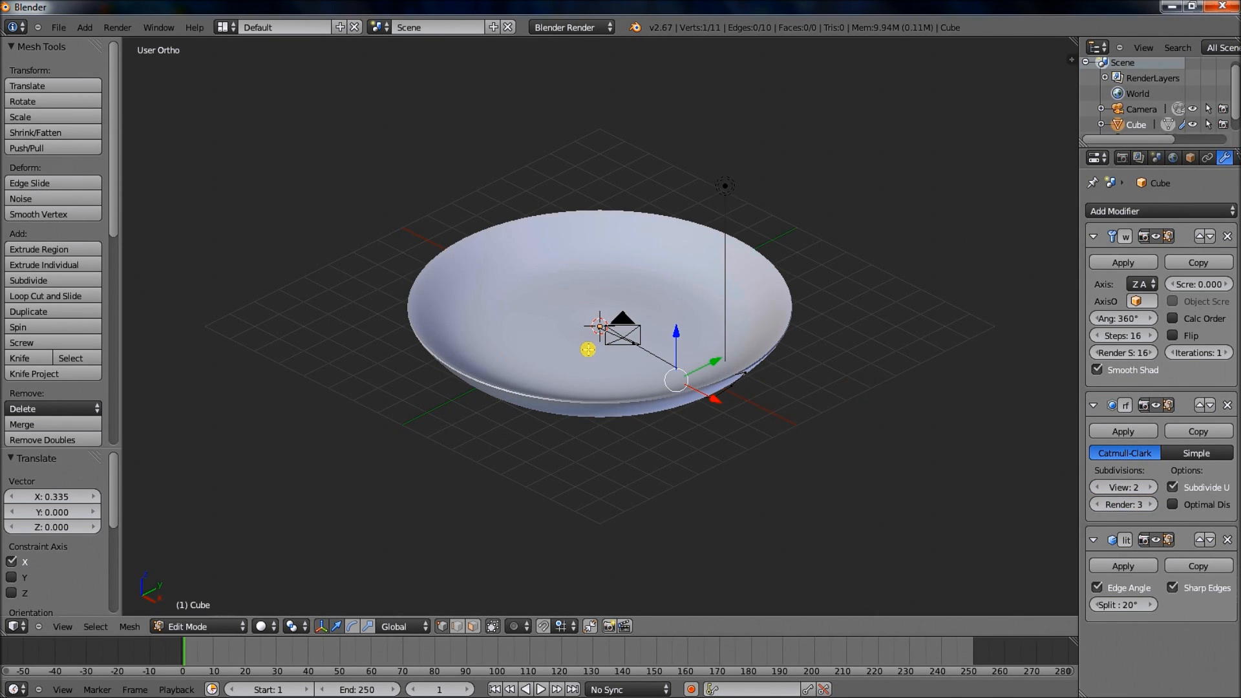
# Step: Inspect the finished plate from below, edge-on and from above
pyautogui.press('KP_2')
pyautogui.press('KP_2')
pyautogui.press('KP_2')
pyautogui.press('KP_2')
pyautogui.press('KP_2')
pyautogui.press('KP_2')
pyautogui.press('KP_2')
pyautogui.press('KP_2')
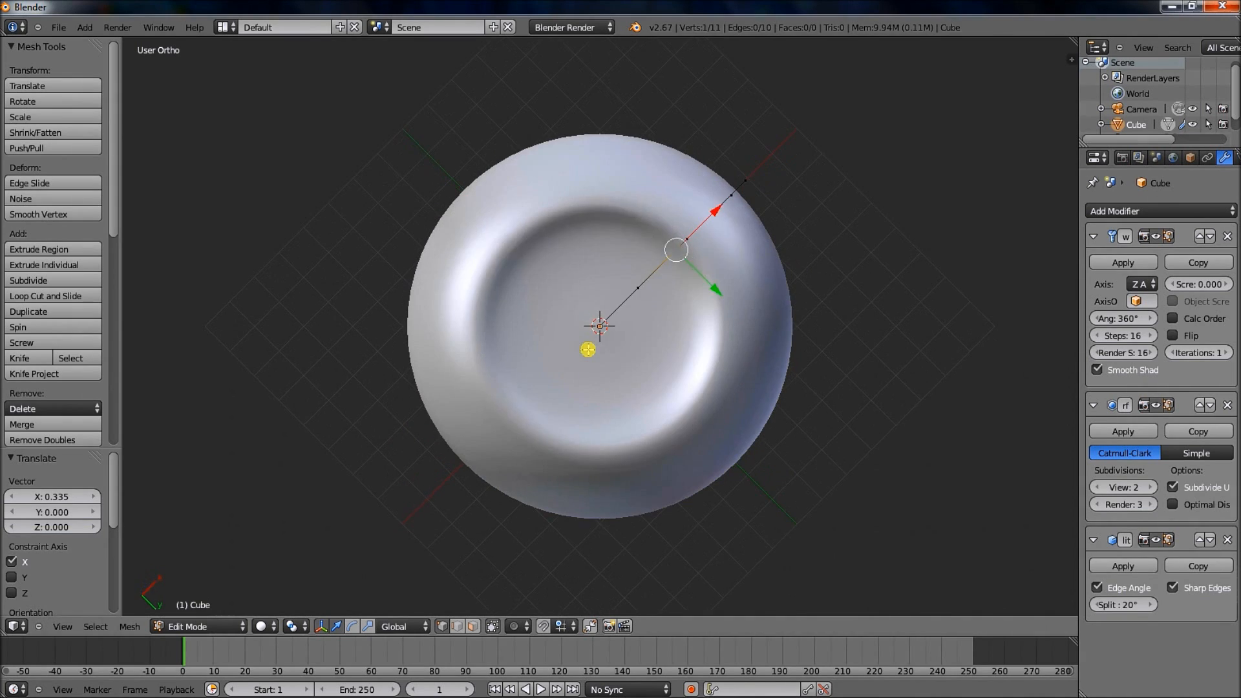
pyautogui.press('KP_2')
pyautogui.press('KP_2')
pyautogui.press('KP_2')
pyautogui.press('KP_2')
pyautogui.press('KP_2')
pyautogui.press('KP_2')
pyautogui.press('KP_2')
pyautogui.press('KP_2')
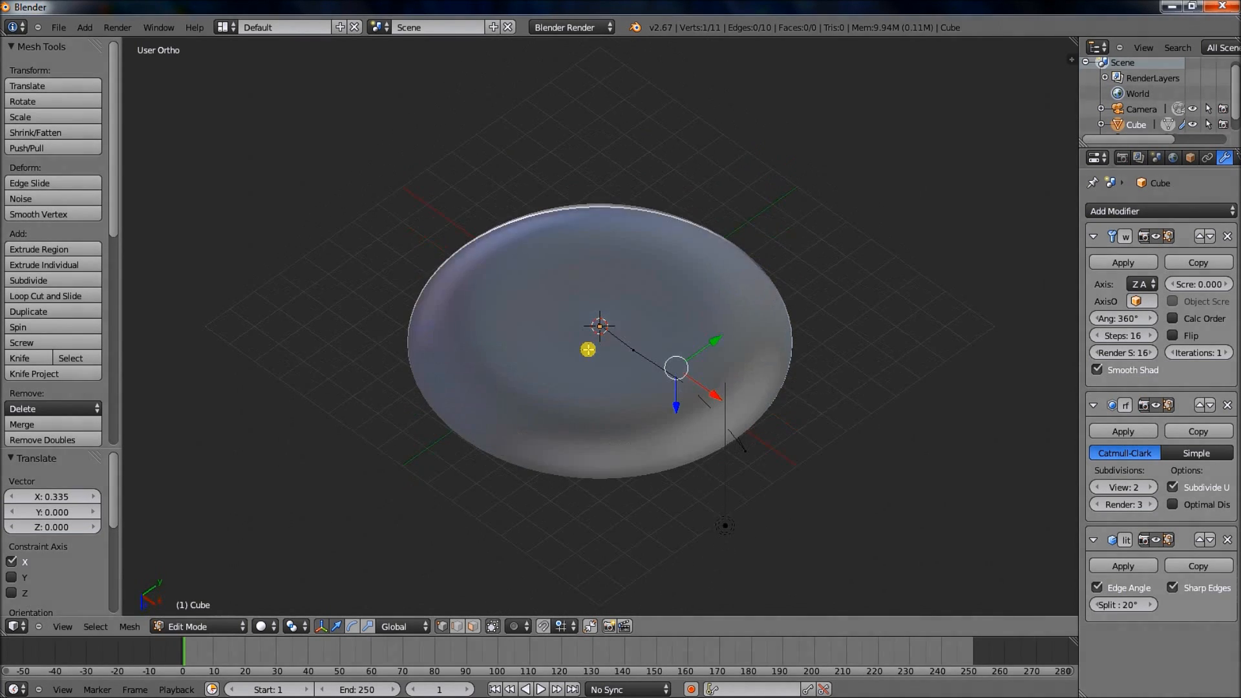
pyautogui.press('KP_2')
pyautogui.press('KP_2')
pyautogui.press('KP_2')
pyautogui.press('KP_2')
pyautogui.press('KP_2')
pyautogui.press('KP_2')
pyautogui.press('KP_2')
pyautogui.press('KP_2')
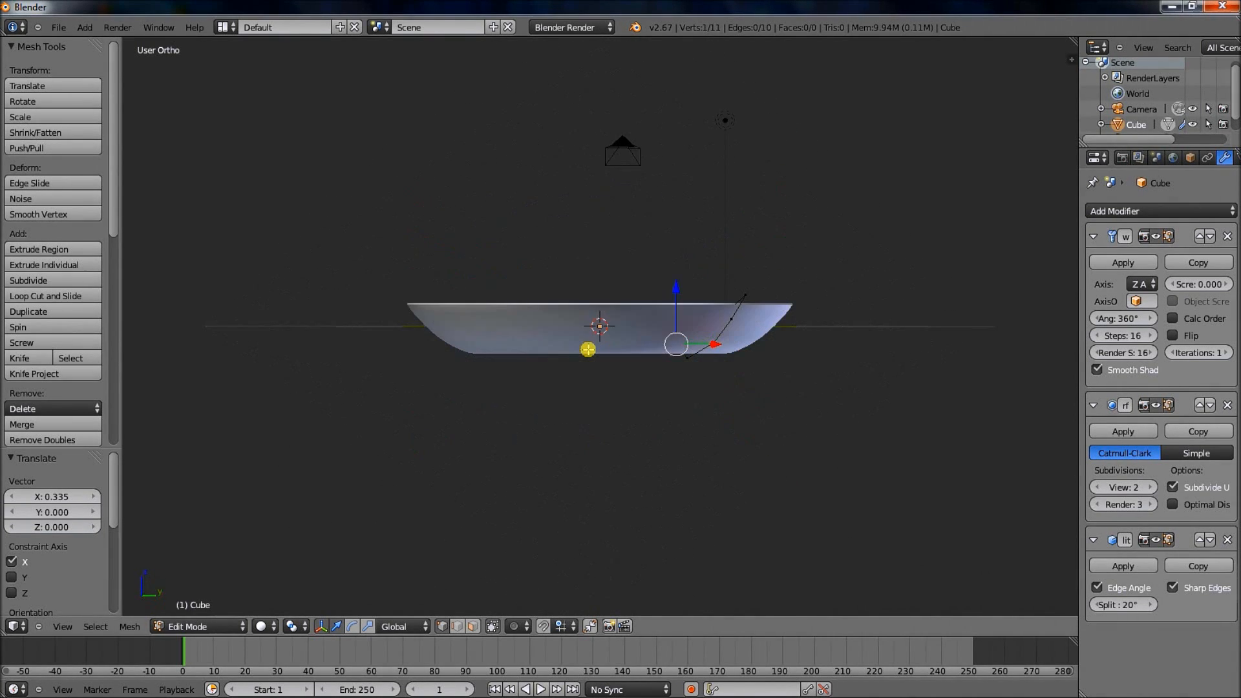
pyautogui.press('KP_2')
pyautogui.press('KP_2')
pyautogui.press('KP_2')
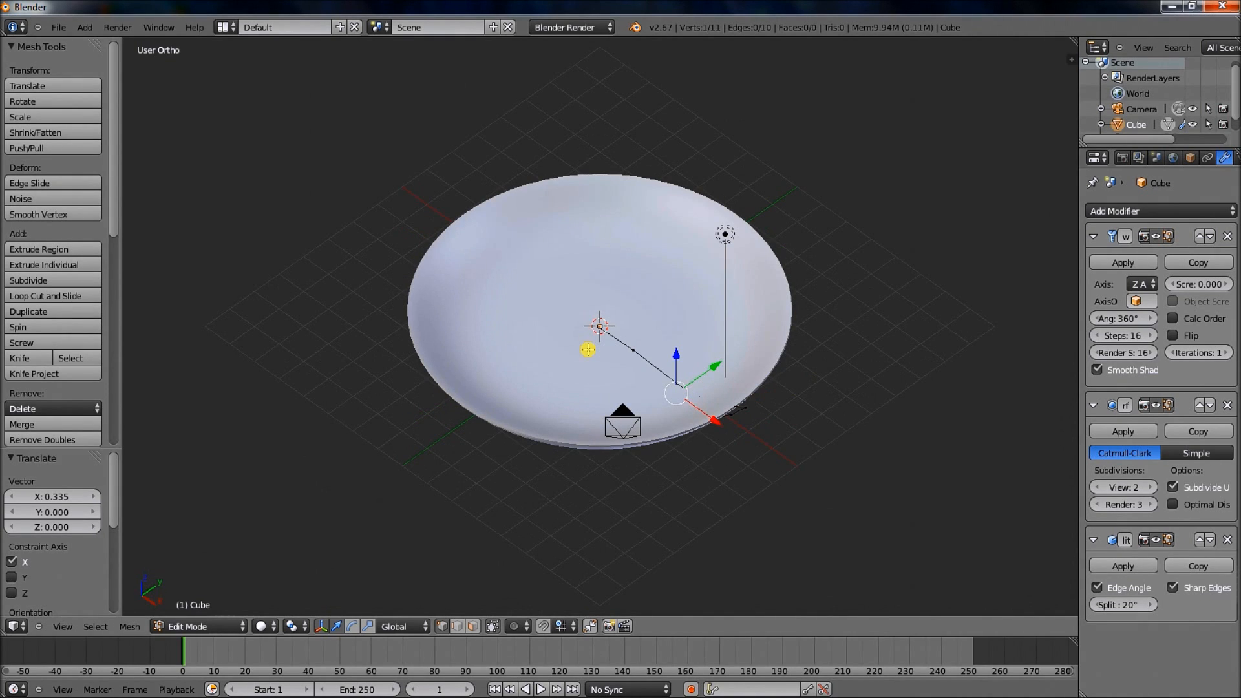